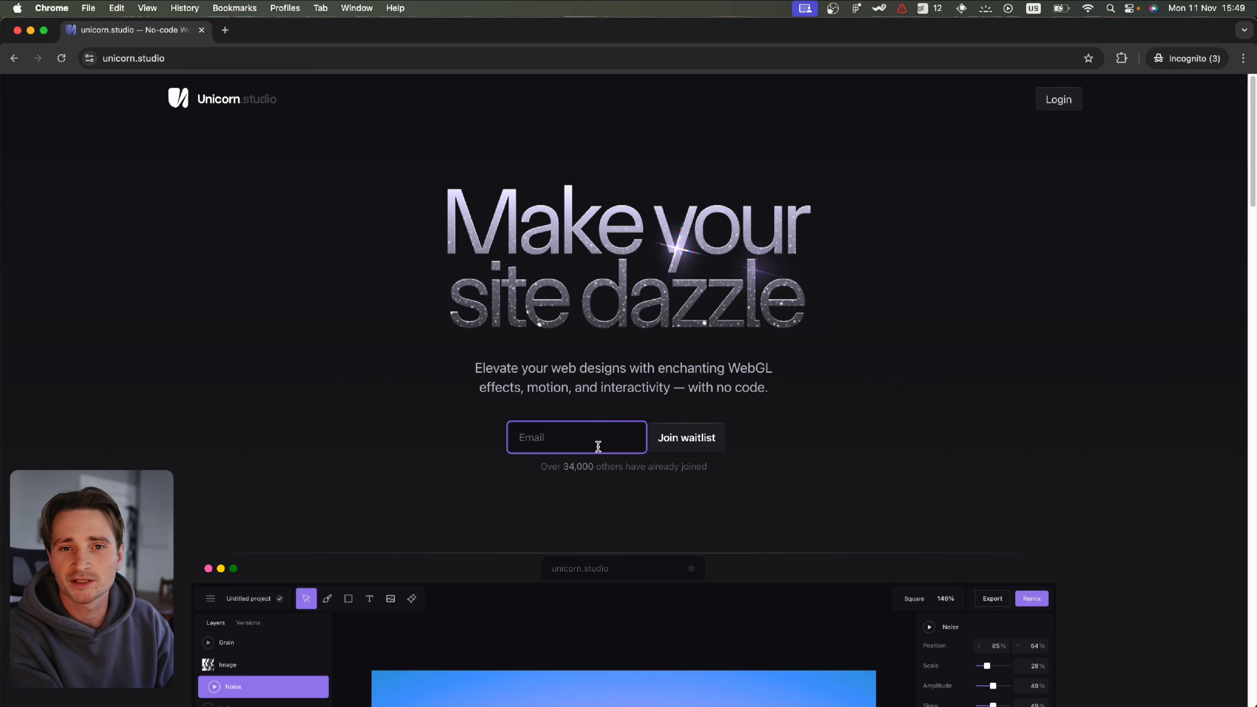
- Look through the Unicorn Studio landing page, from the hero section through the editor demo to the product description
scroll(715, 317, "down", 8)
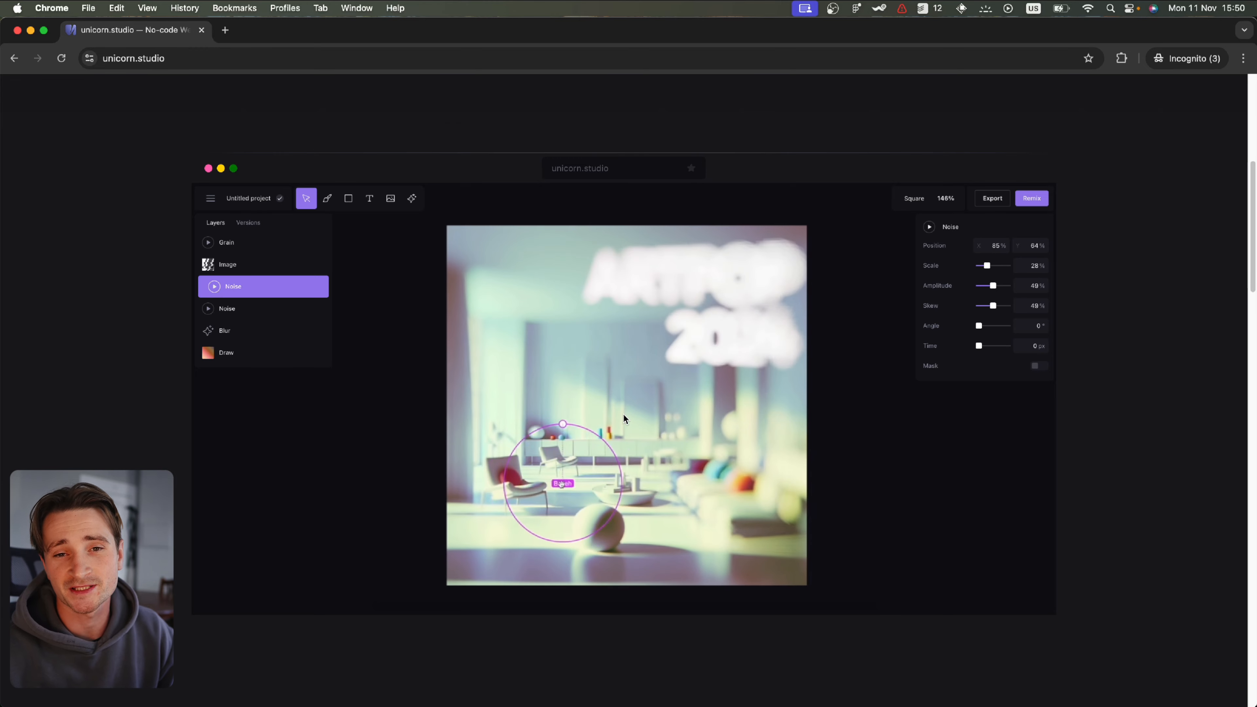
scroll(623, 417, "down", 10)
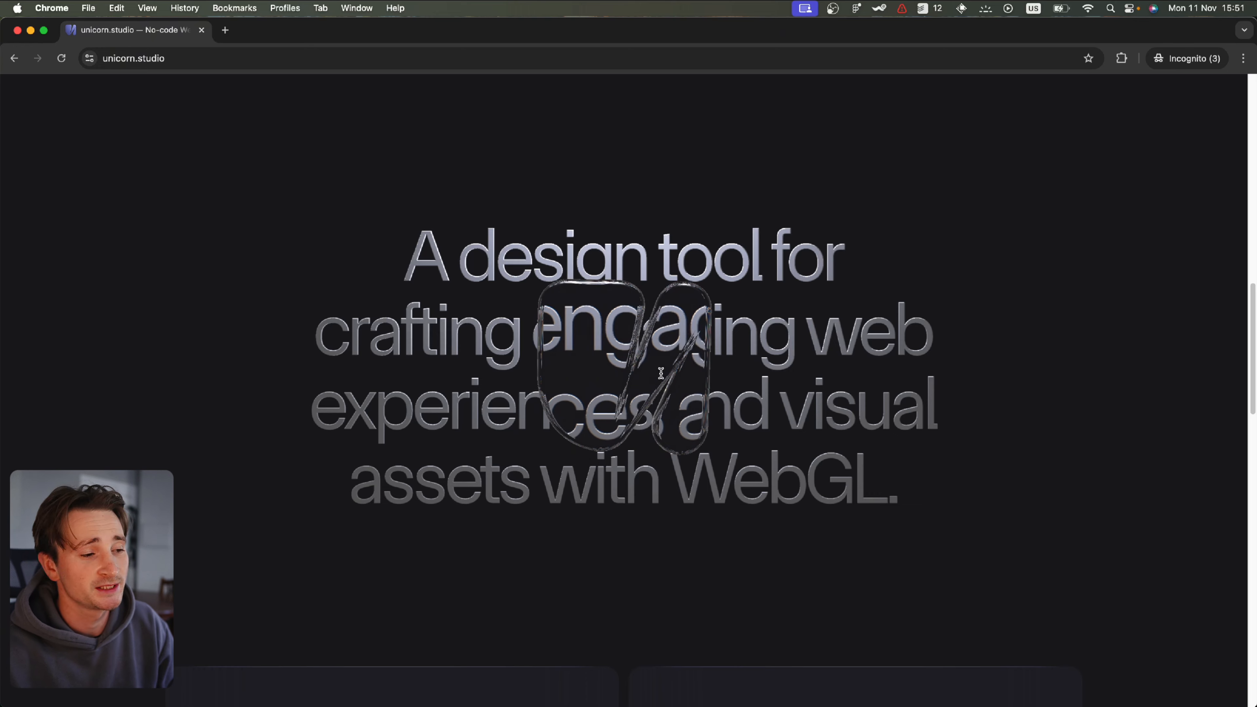
scroll(682, 303, "down", 5)
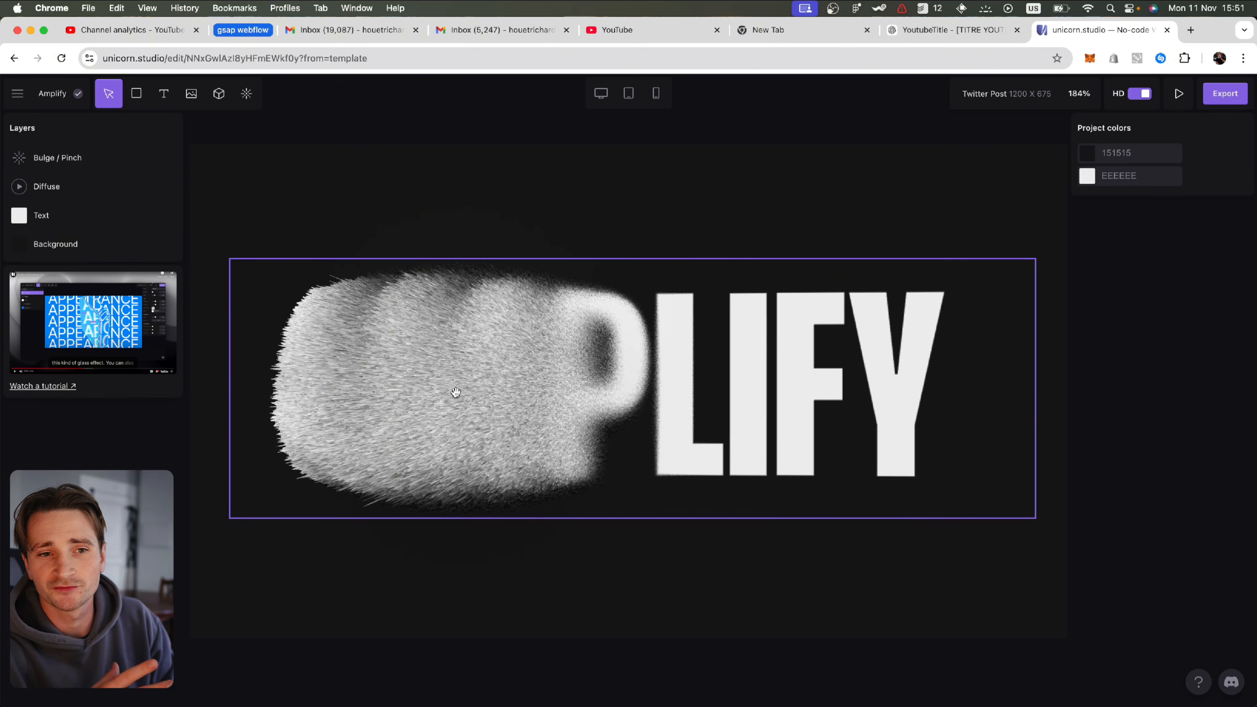
- Leave the Amplify template project and go back to the project overview
left_click(17, 94)
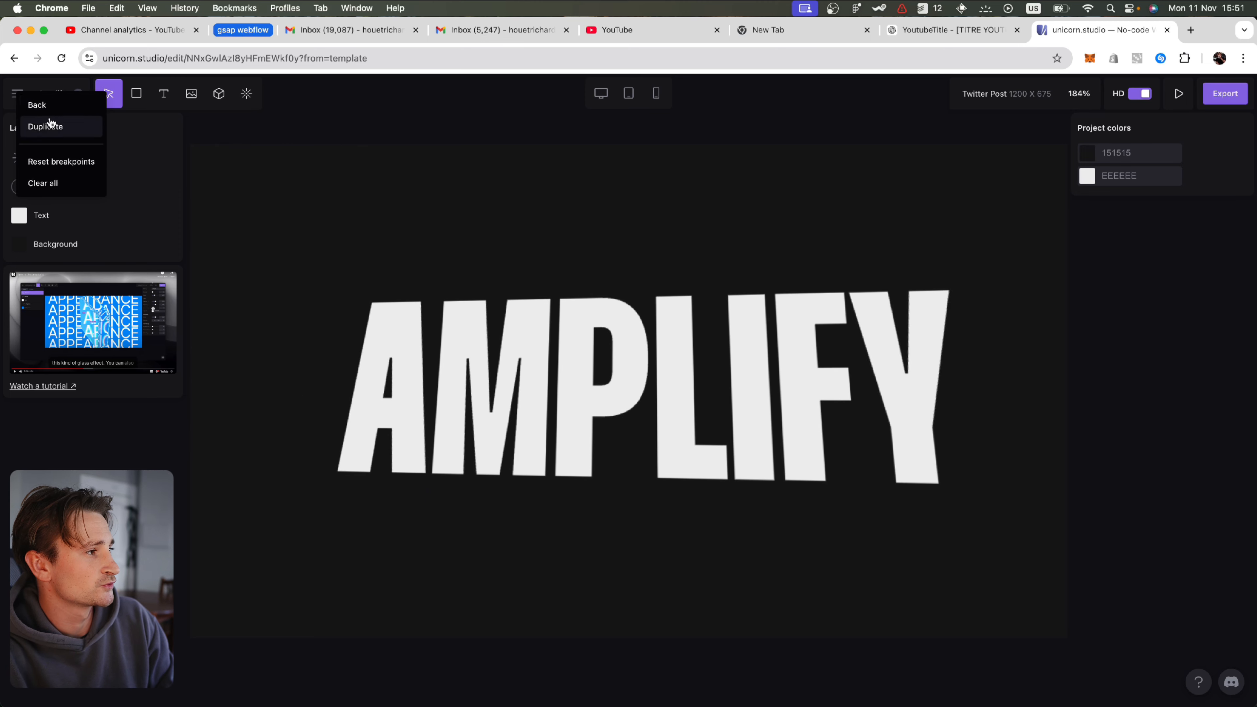
left_click(48, 106)
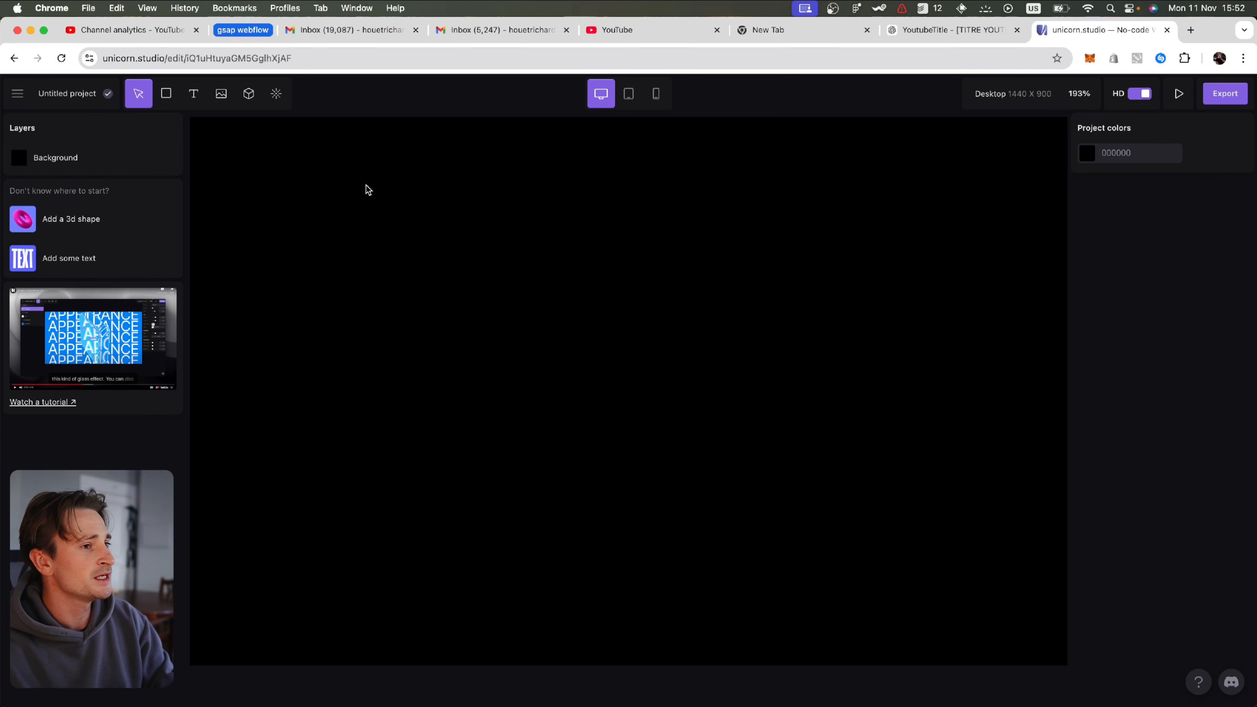
- Try the green 12CF76 as the Background layer's colour, return it to black 000000, and deselect the layer
left_click(128, 162)
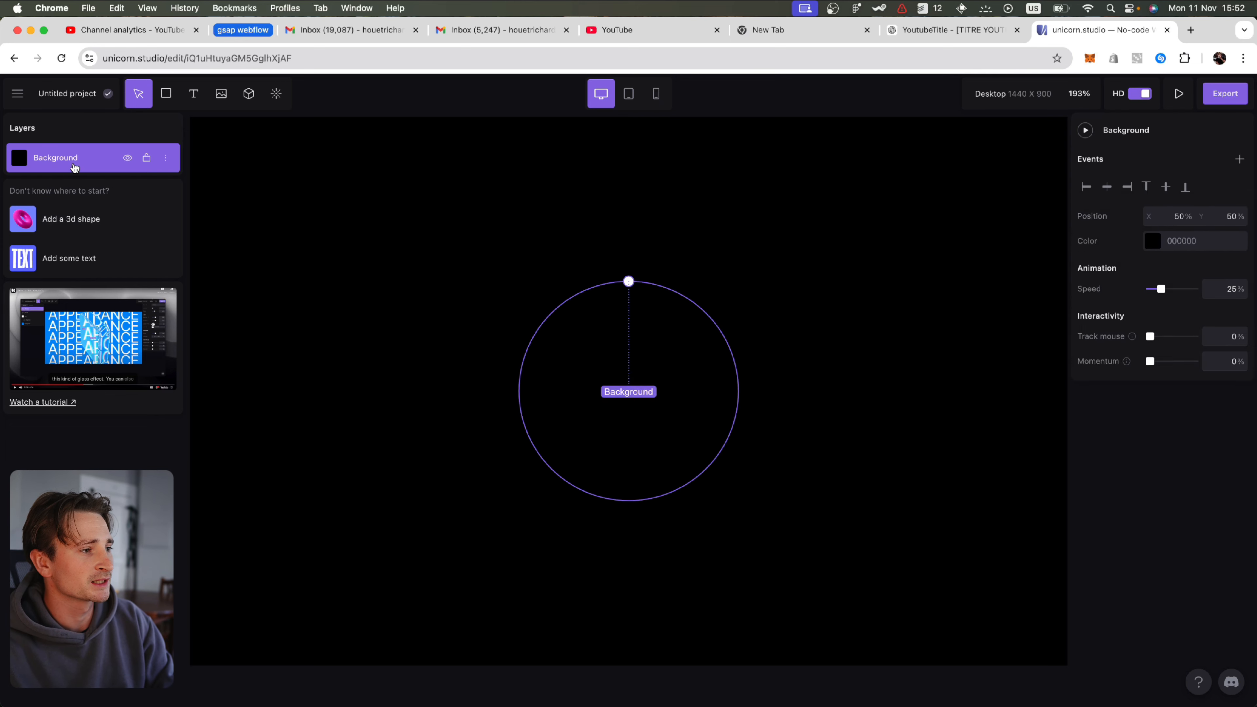
left_click(1148, 242)
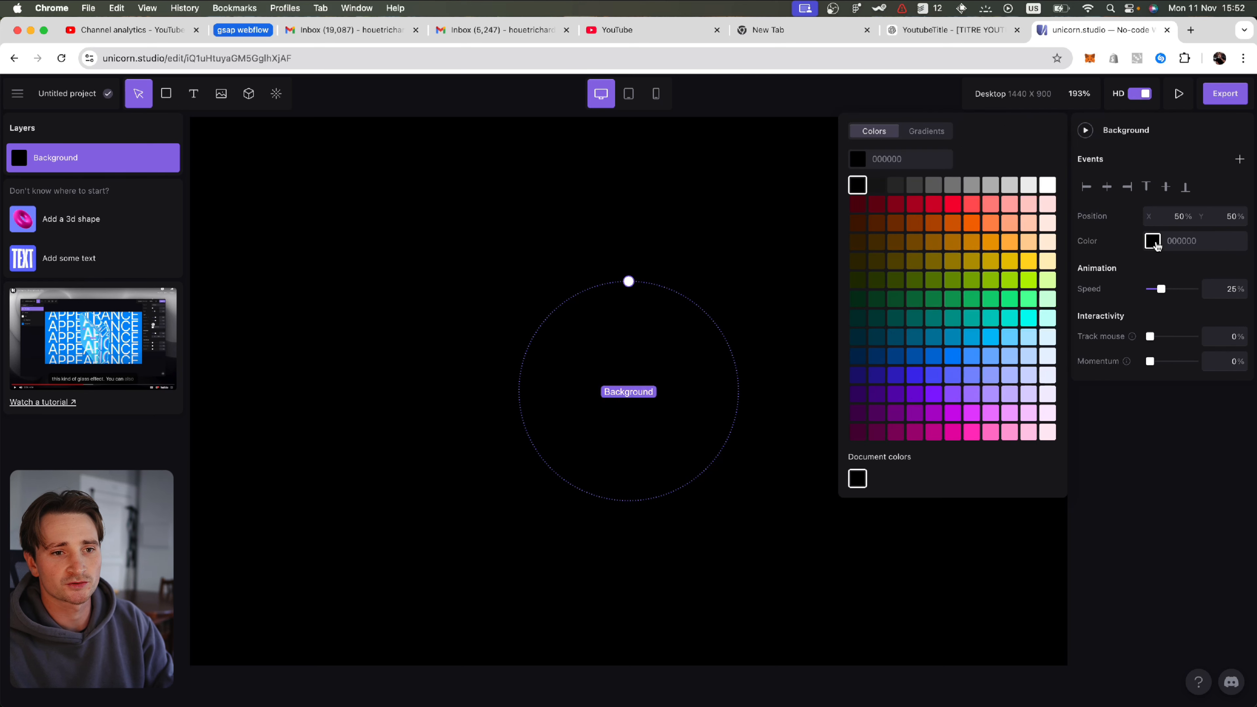
left_click(988, 298)
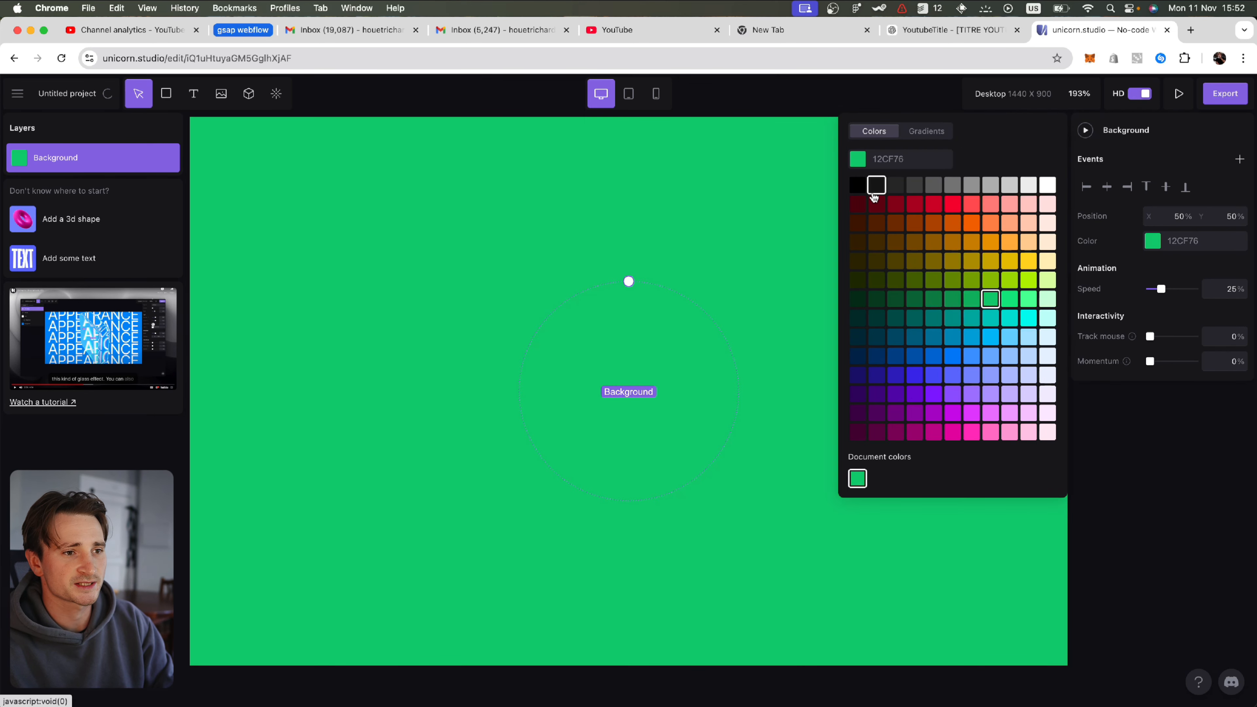
left_click(859, 186)
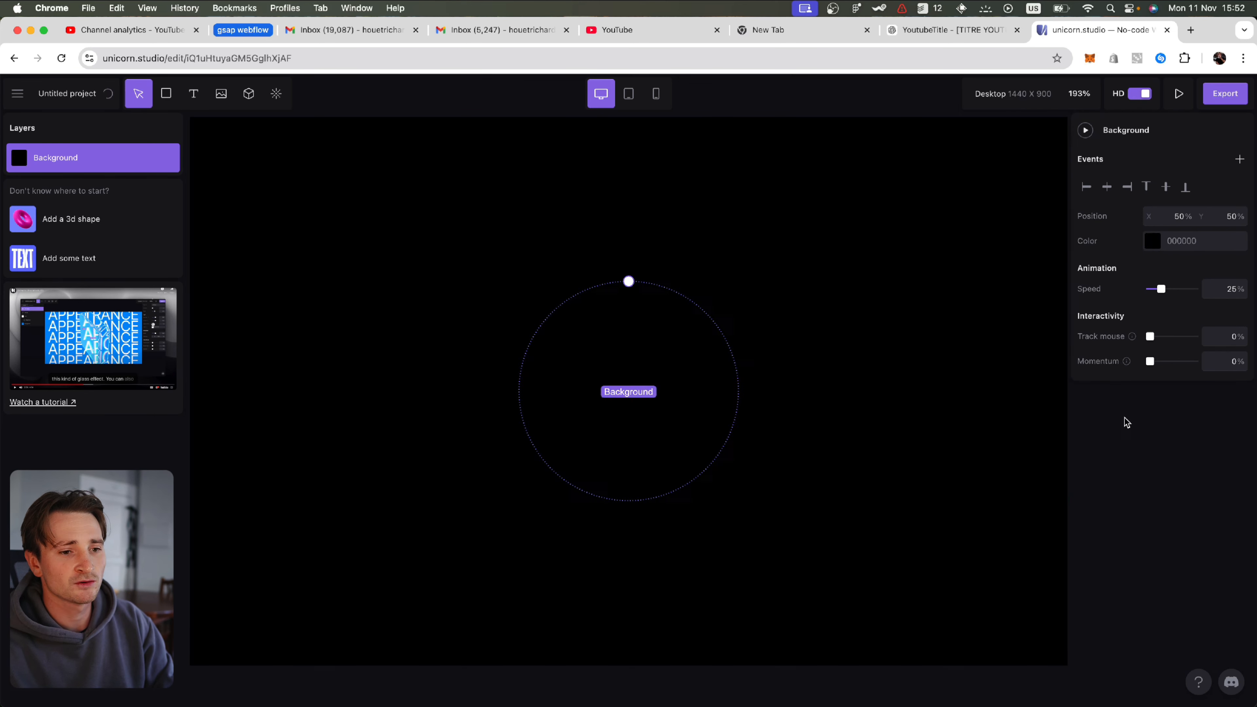
left_click(1124, 423)
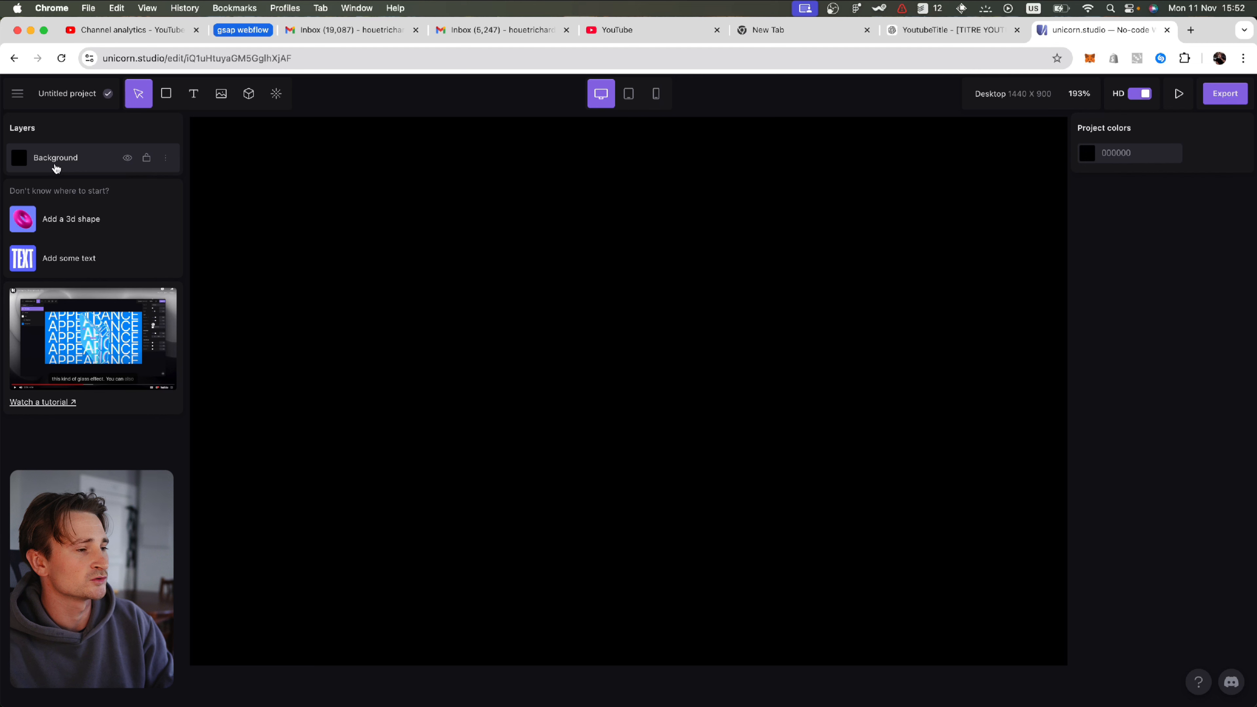
- Draw a circle about 213 × 208 px and place it near the artboard's centre, at about X 267, Y 89 px
left_click(170, 96)
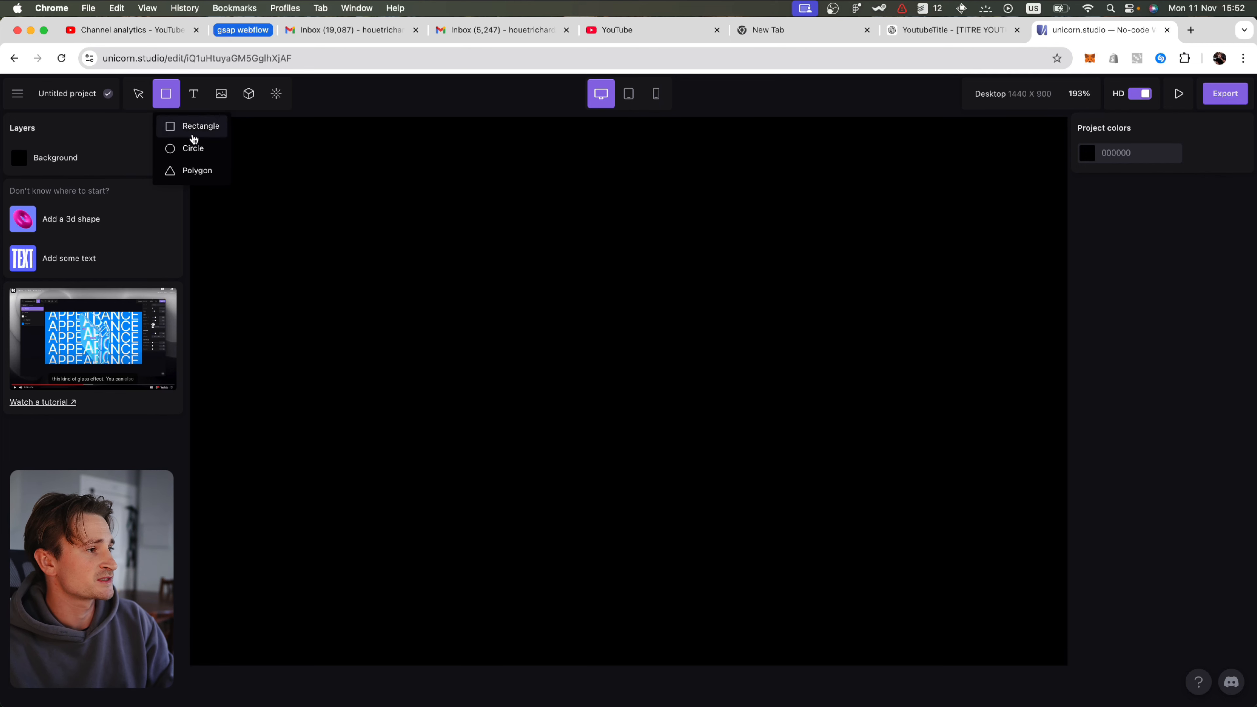
left_click(197, 147)
mouse_move(553, 275)
left_mouse_down()
mouse_move(737, 413)
mouse_move(823, 539)
left_mouse_up()
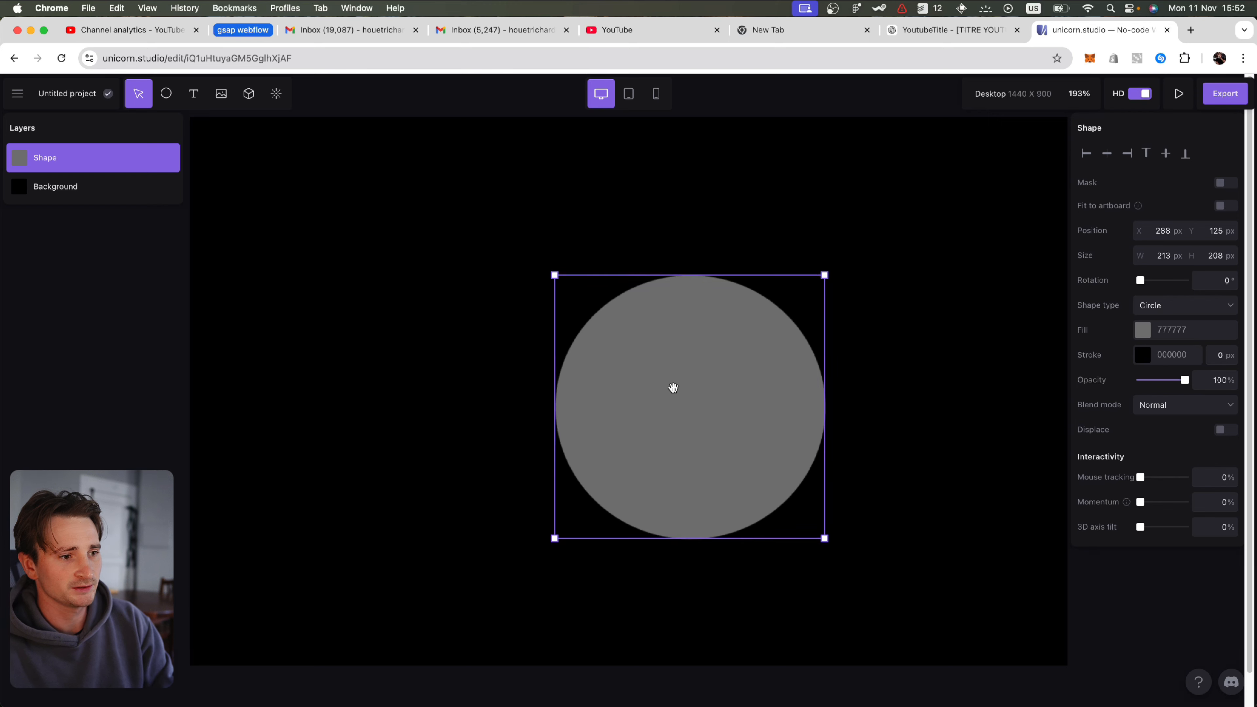
left_click_drag(673, 388, 646, 342)
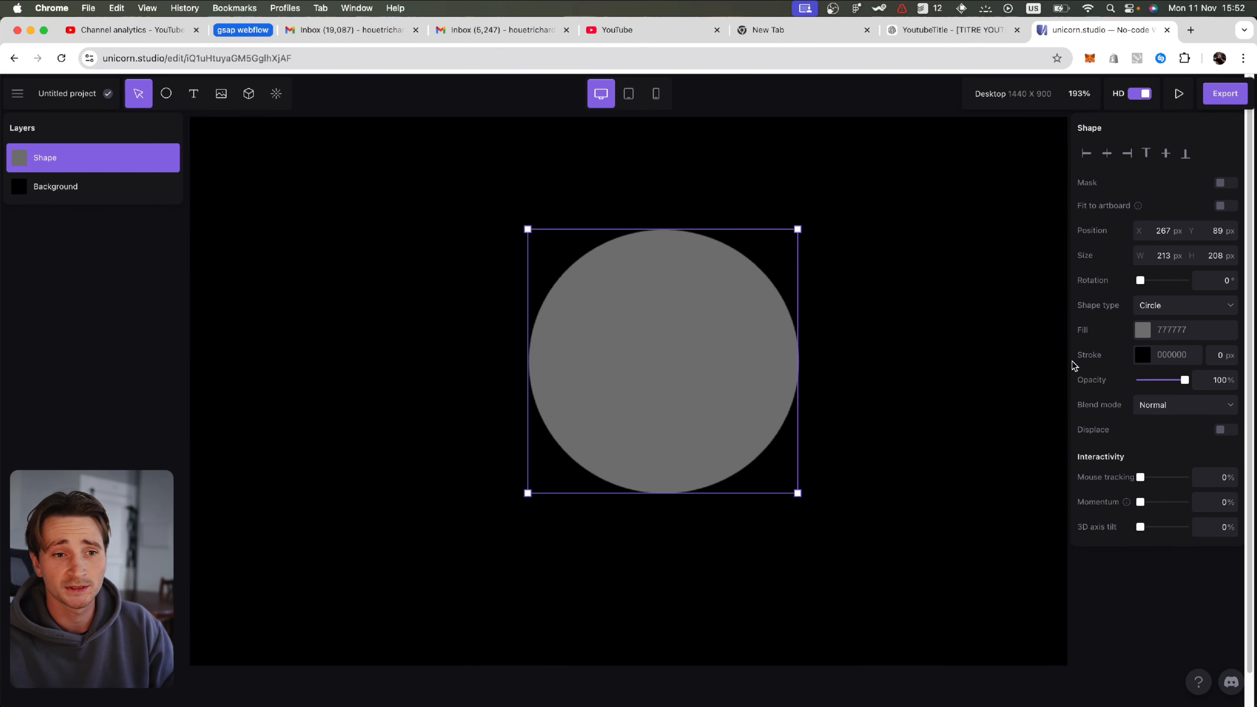
- Fill the circle with the purple linear gradient preset and delete its lightest colour stop, F2EEFF
left_click(1143, 331)
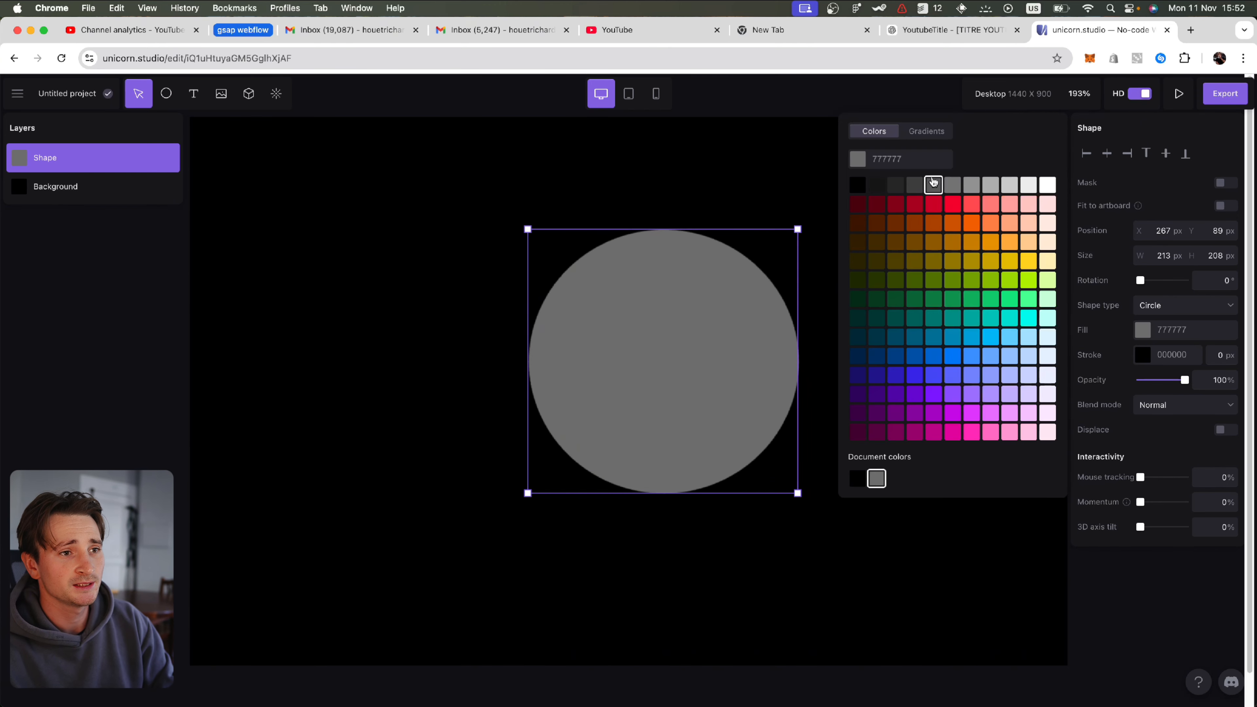
left_click(917, 132)
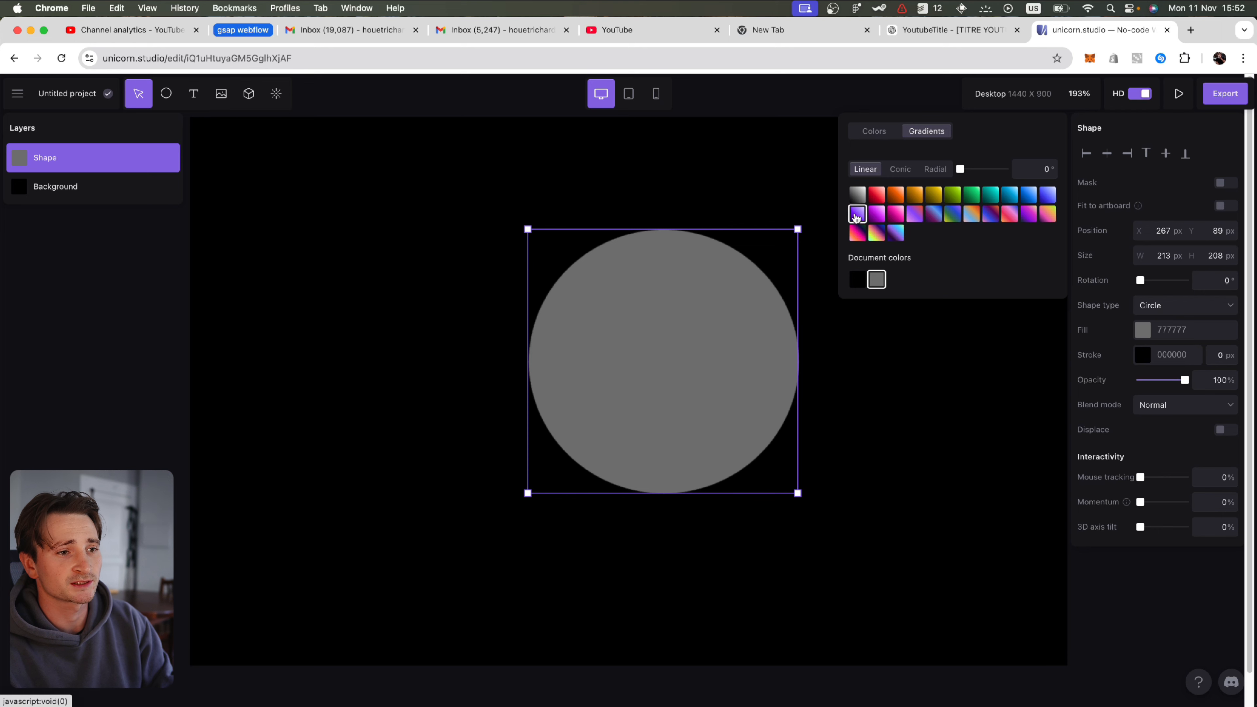
left_click(857, 216)
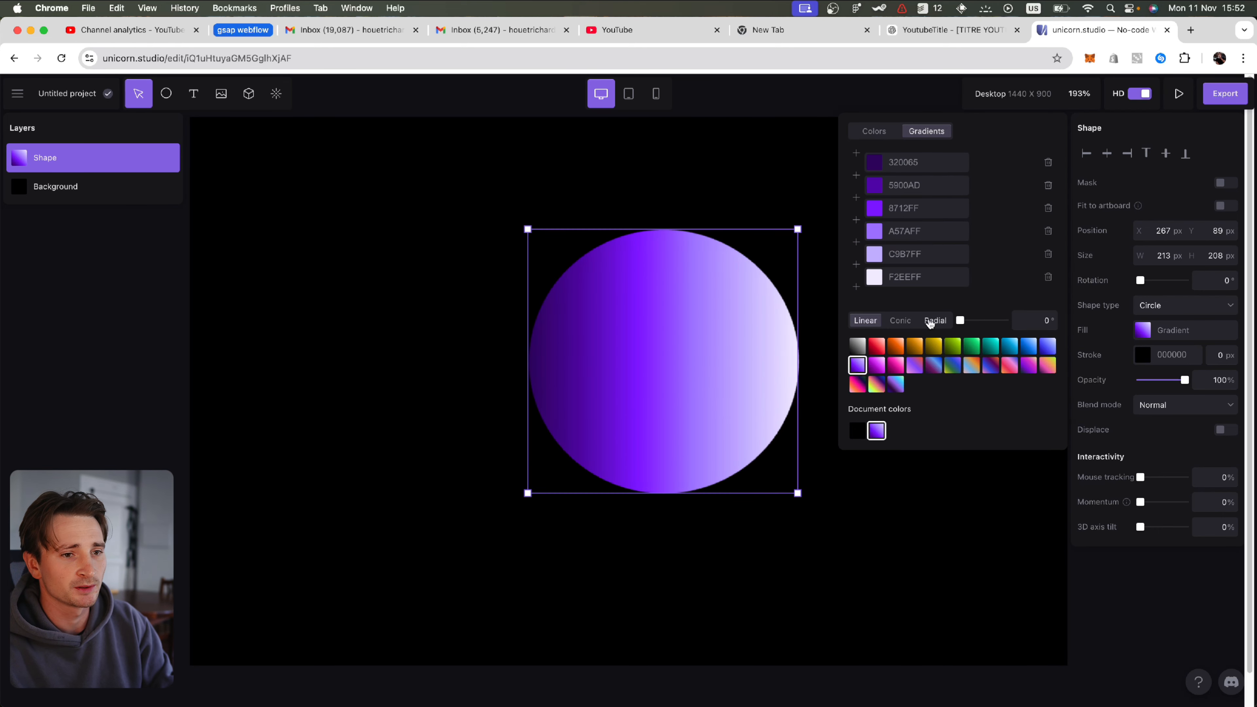
left_click(1048, 277)
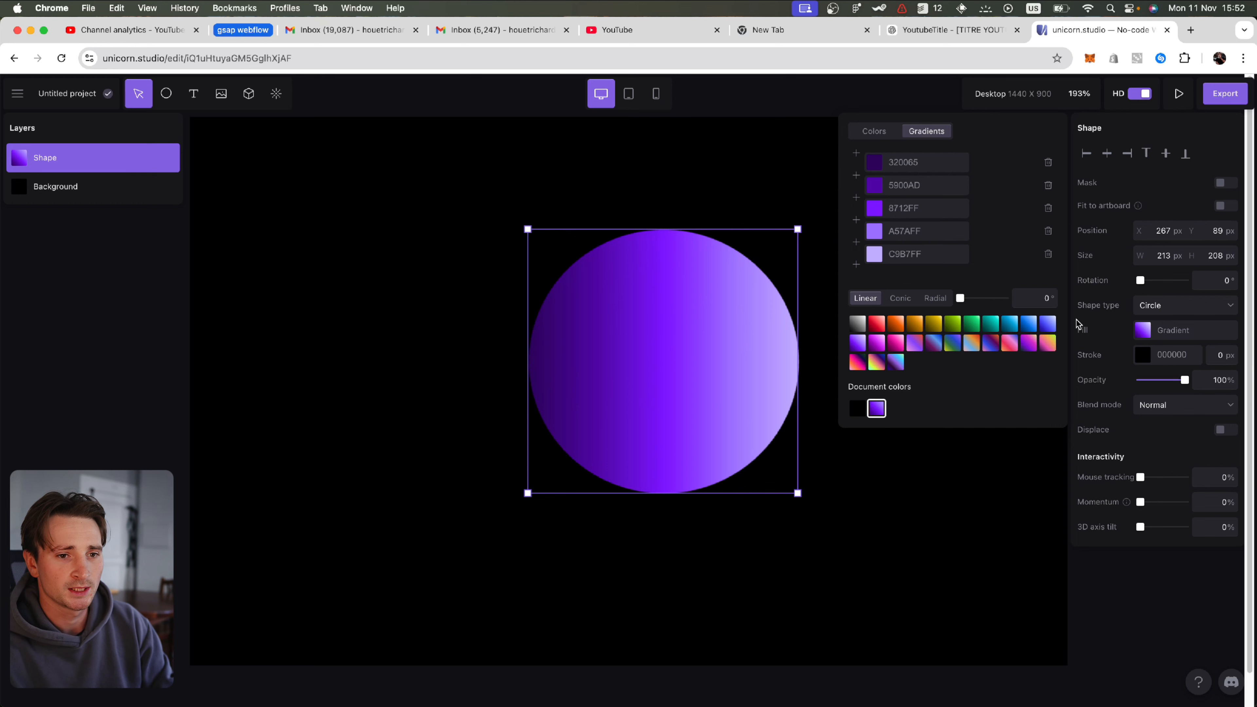
left_click(1120, 583)
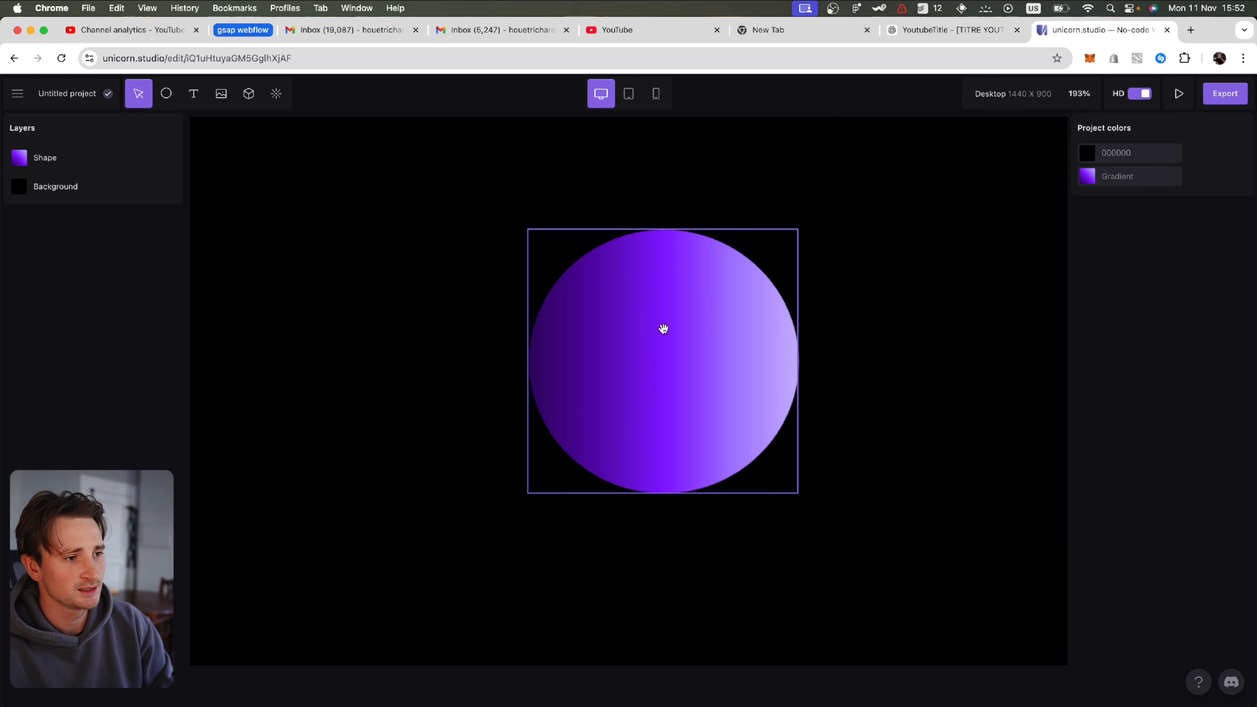
- Move the circle partly off the artboard's lower-right corner and enlarge it to about 302 × 272 px
left_click_drag(640, 311, 974, 536)
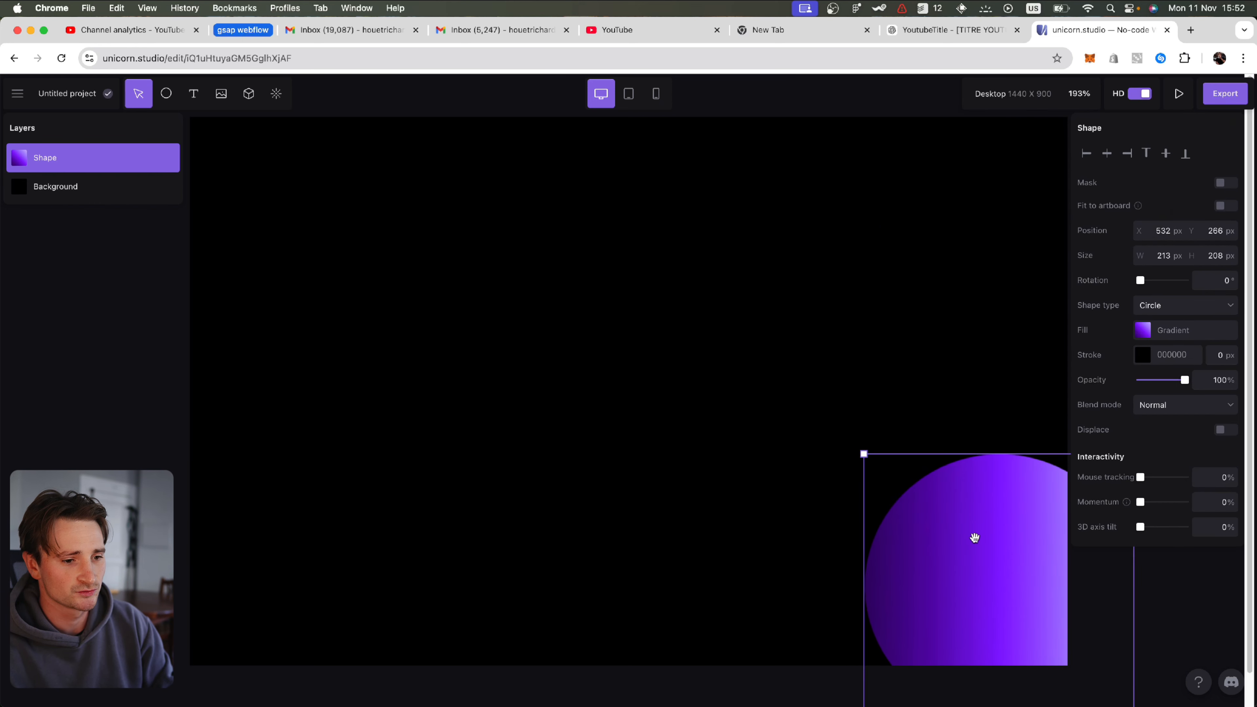
left_click_drag(863, 452, 772, 385)
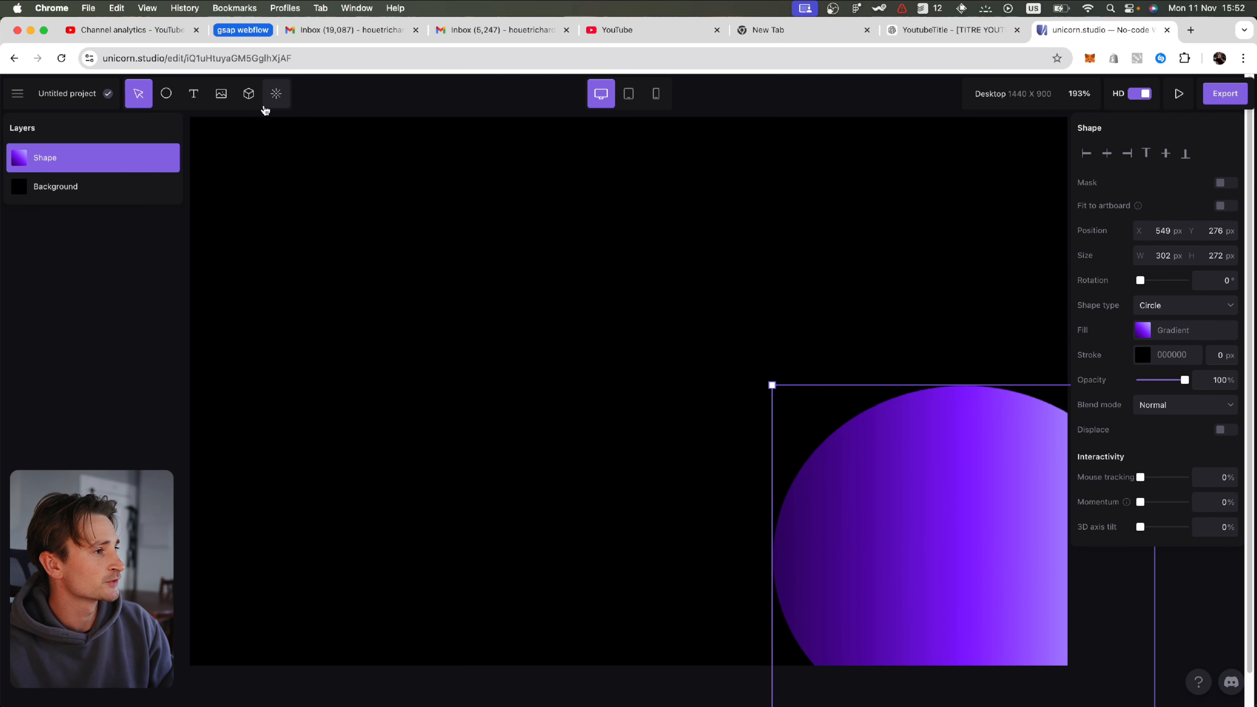
- Add a Blur effect to the circle layer and set its radius to 100% and skew to 27%
left_click(168, 162)
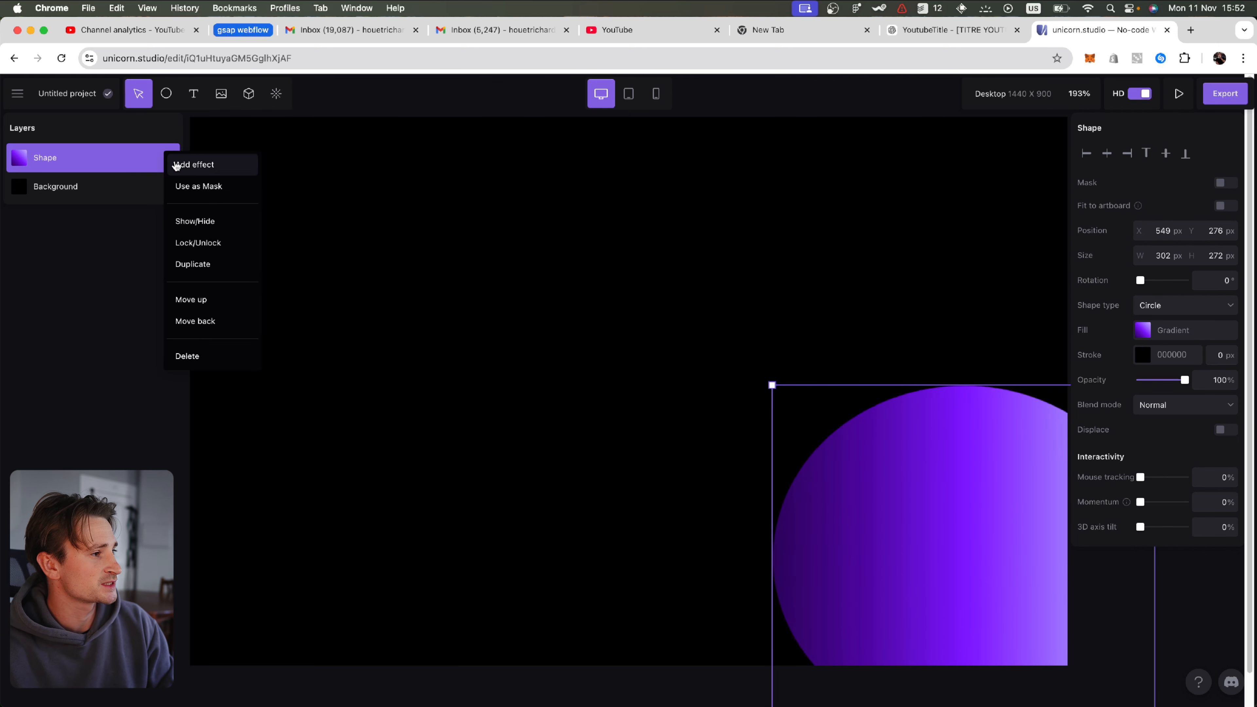
left_click(174, 165)
scroll(416, 366, "down", 20)
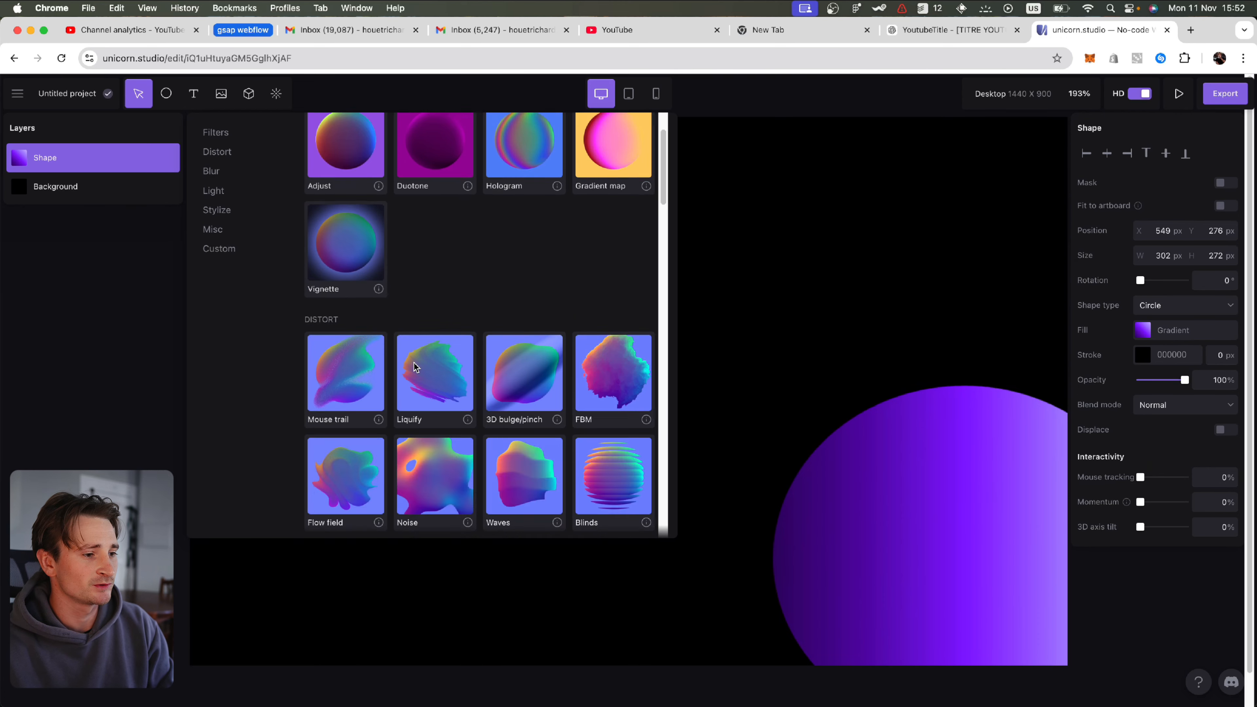
scroll(416, 366, "up", 20)
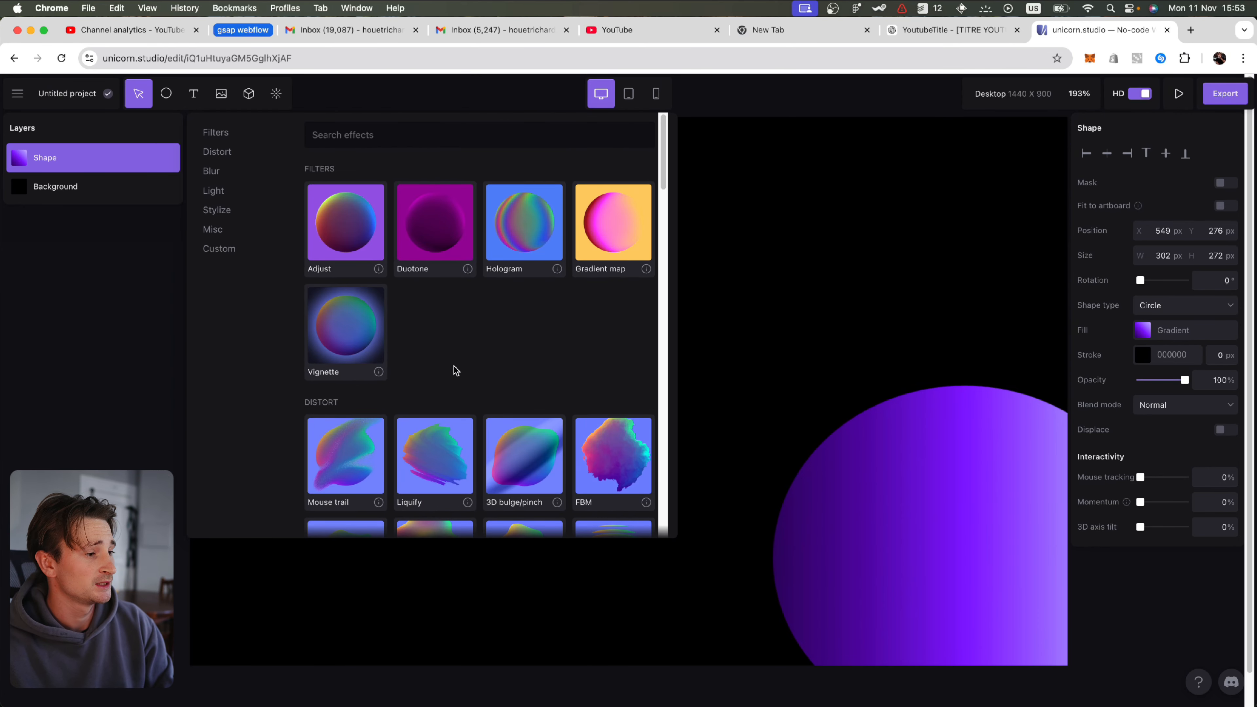
scroll(452, 386, "down", 10)
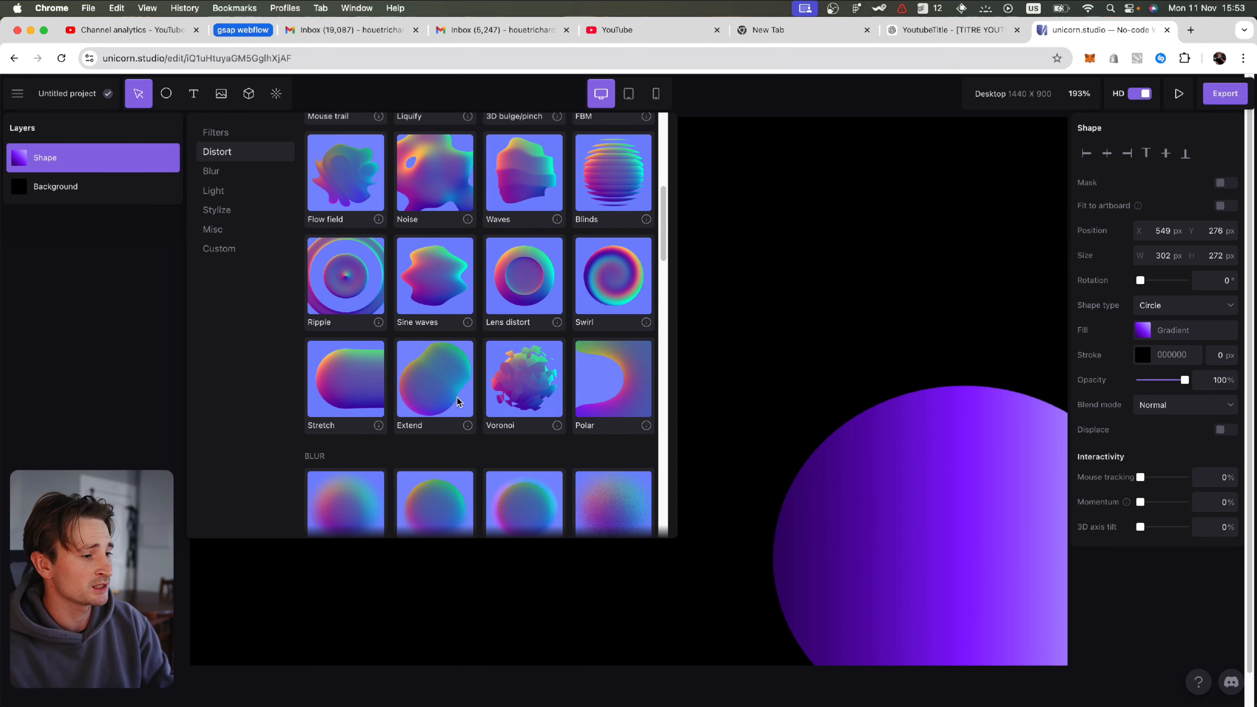
left_click(346, 409)
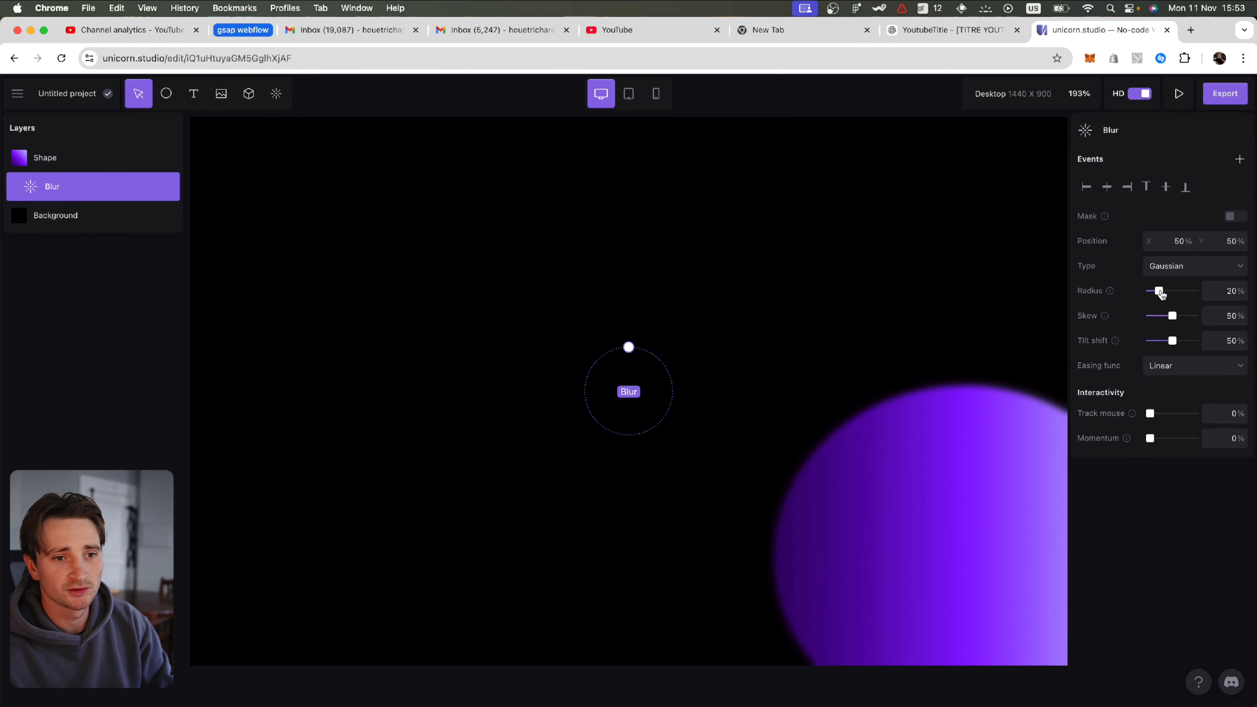
left_click_drag(1161, 293, 1178, 316)
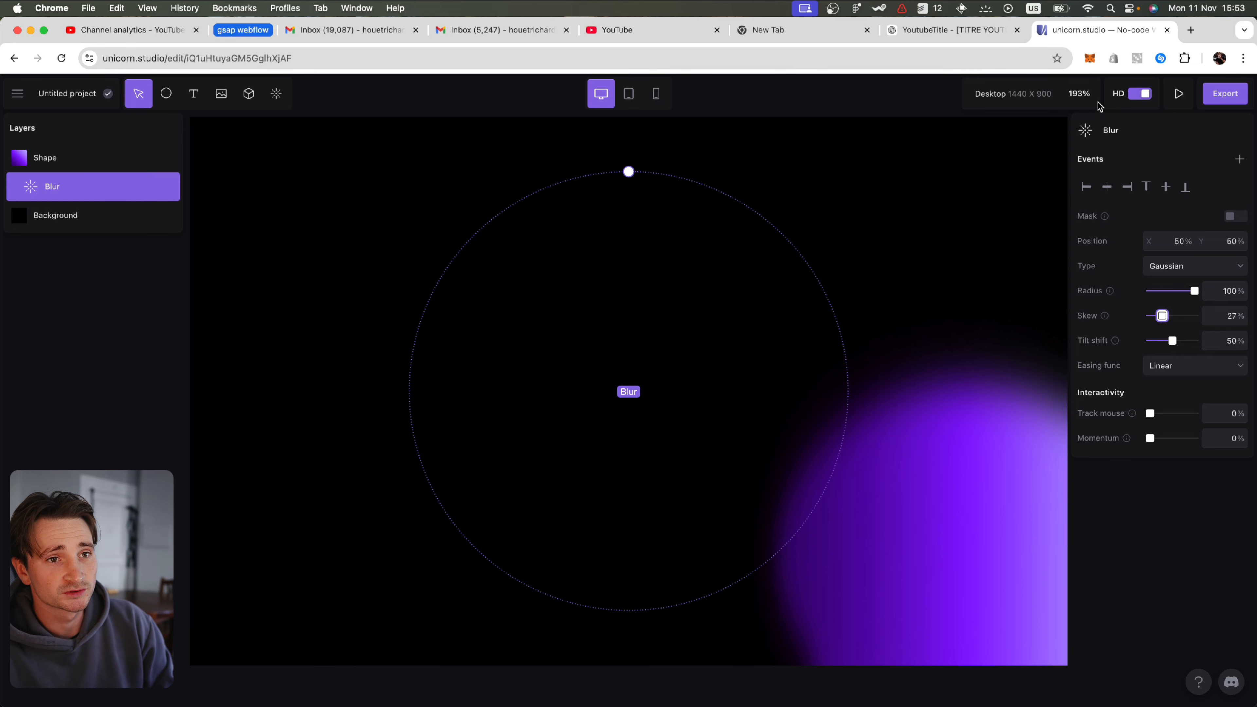
- Preview the blurred circle scene and return to the editor
left_click(1179, 95)
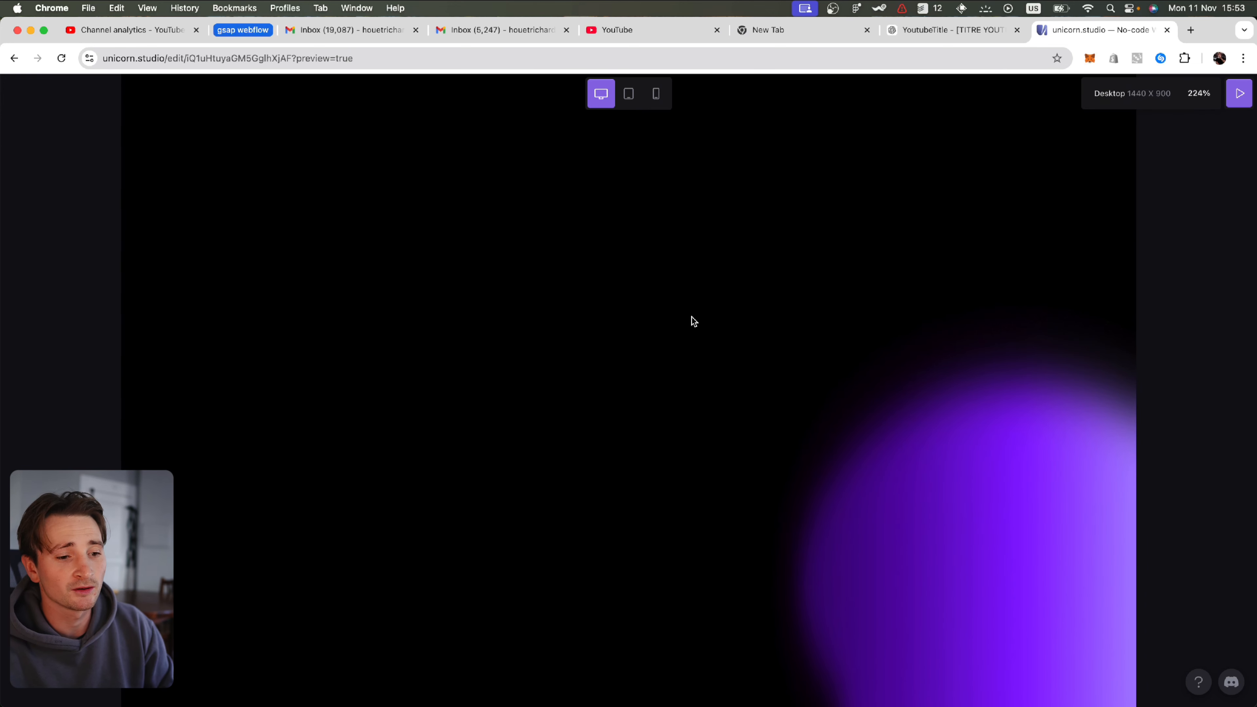
left_click(1239, 94)
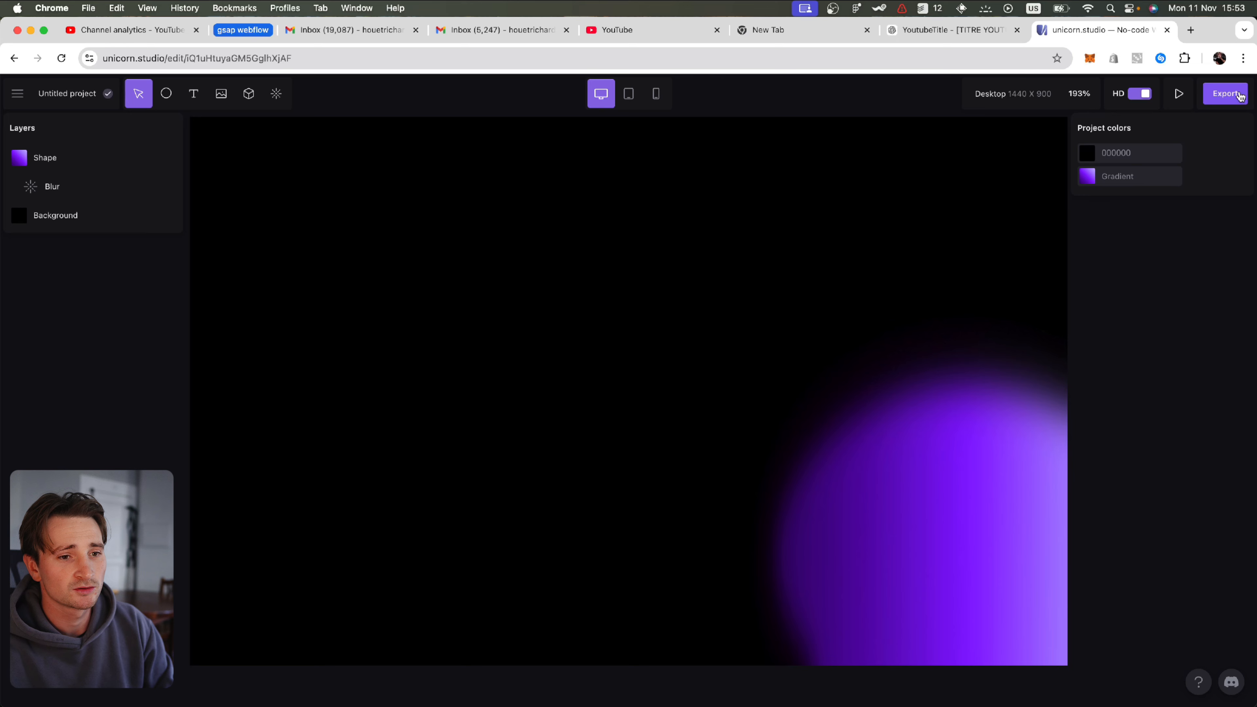
- Raise the circle's 3D axis tilt to 100%
left_click(50, 166)
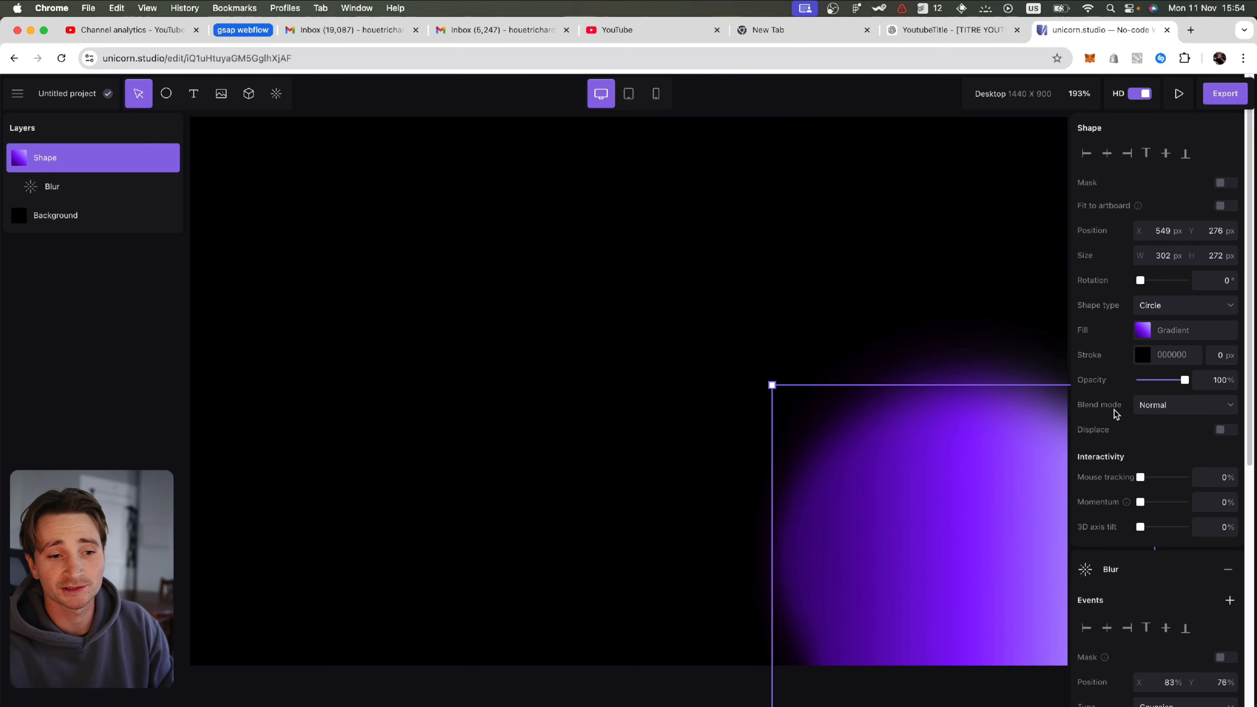
scroll(1134, 436, "down", 6)
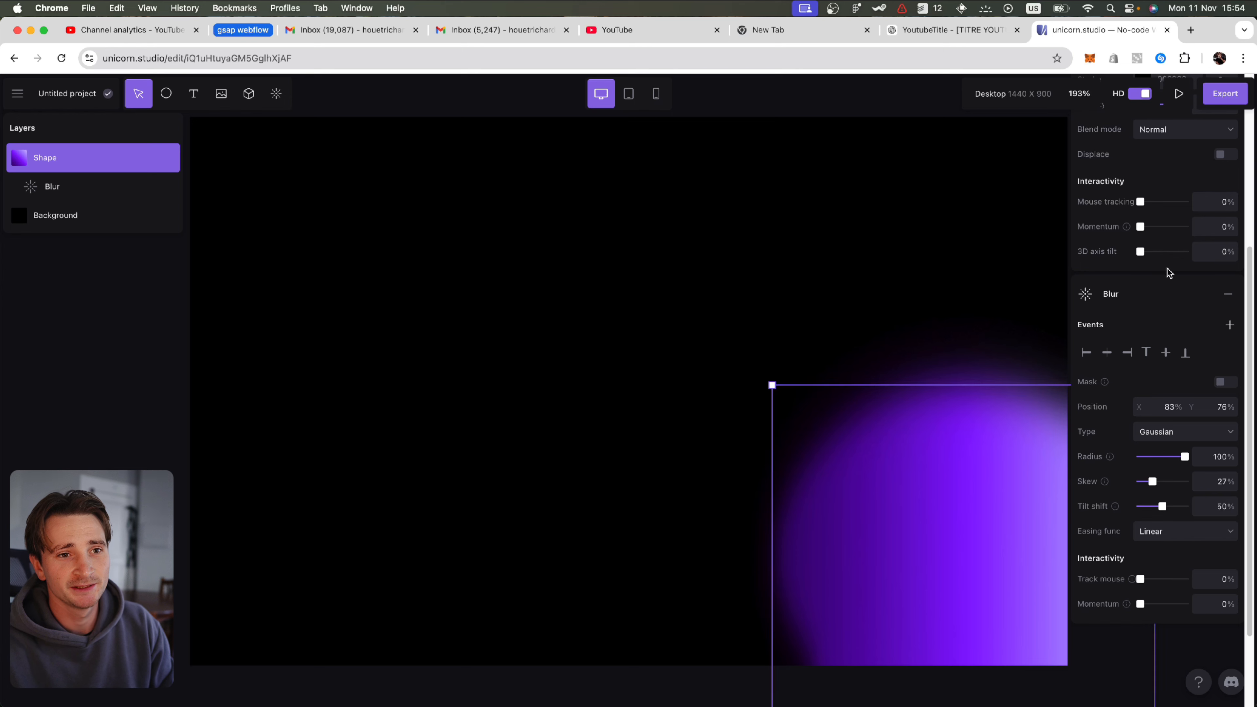
scroll(1167, 271, "up", 2)
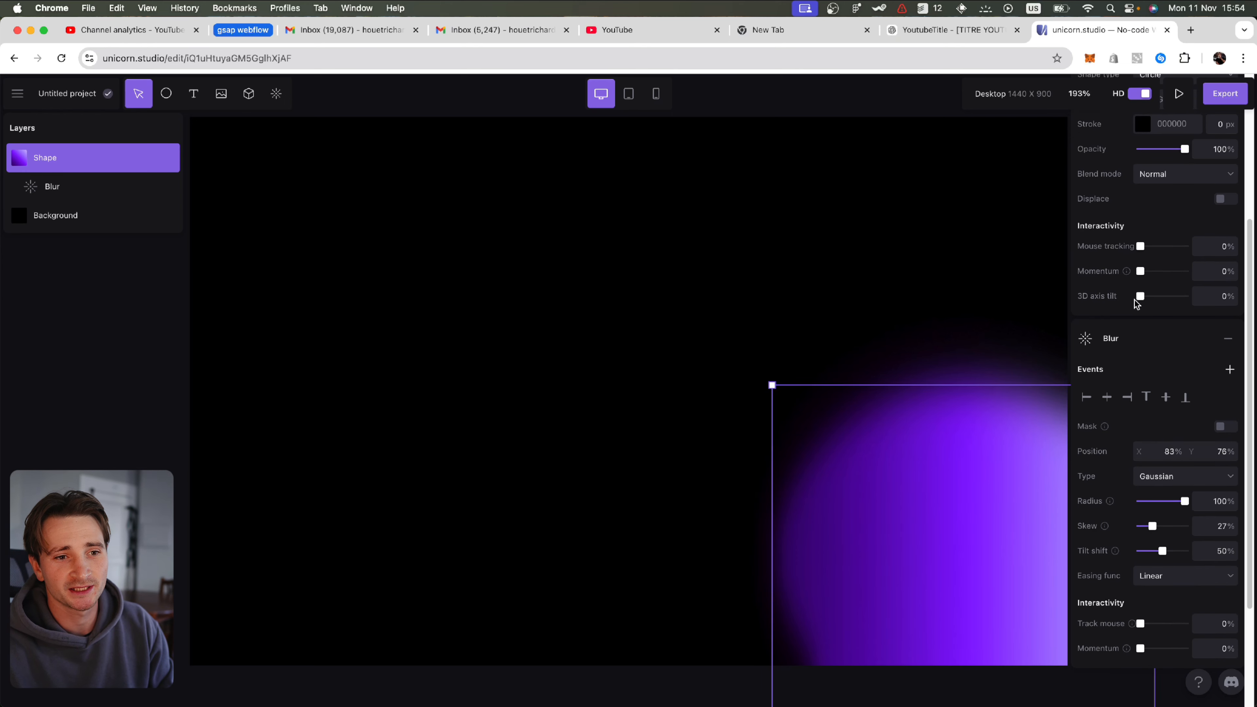
left_click_drag(1140, 299, 1150, 298)
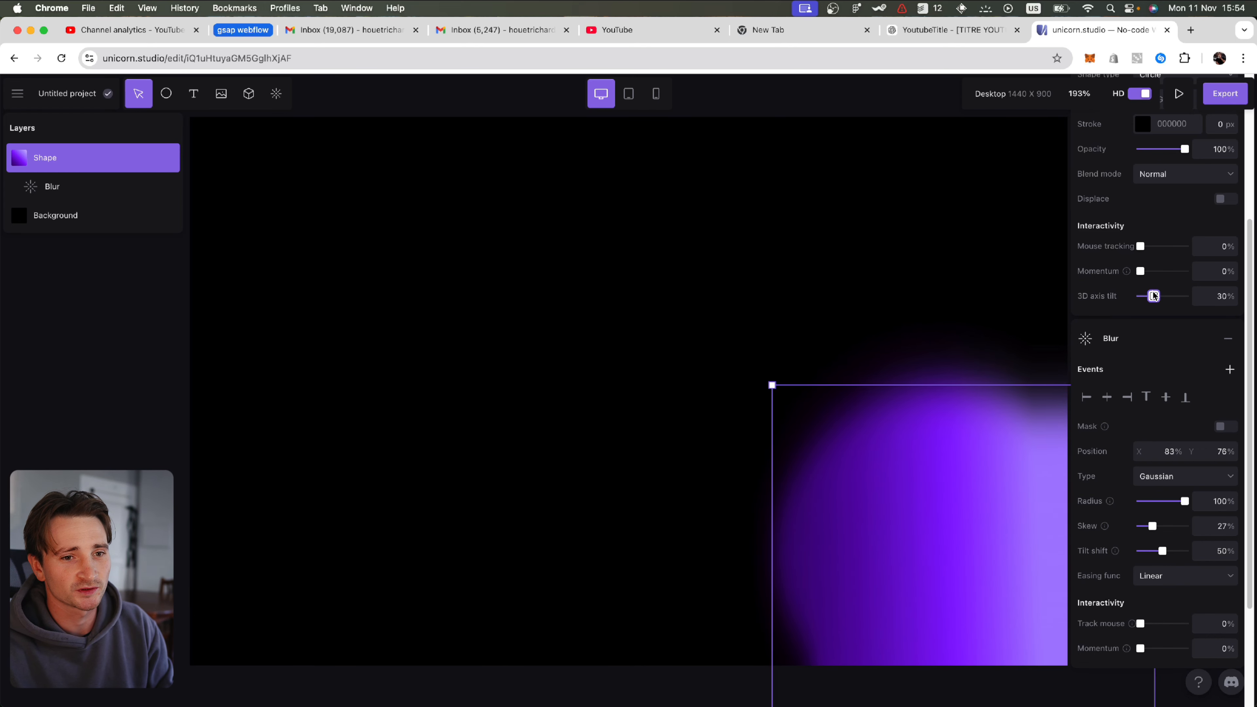
left_click_drag(1153, 295, 1186, 296)
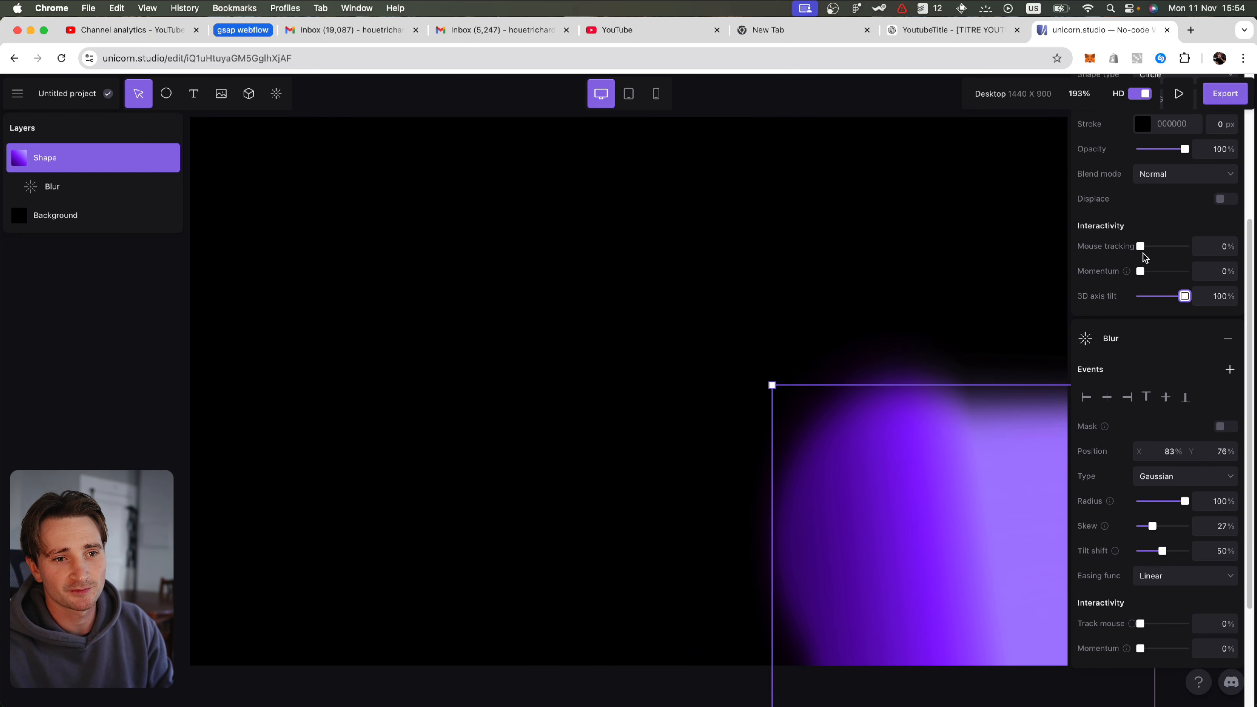
- Set the circle's mouse tracking to 24% and reset its 3D axis tilt to 0%
left_click_drag(1141, 246, 1151, 246)
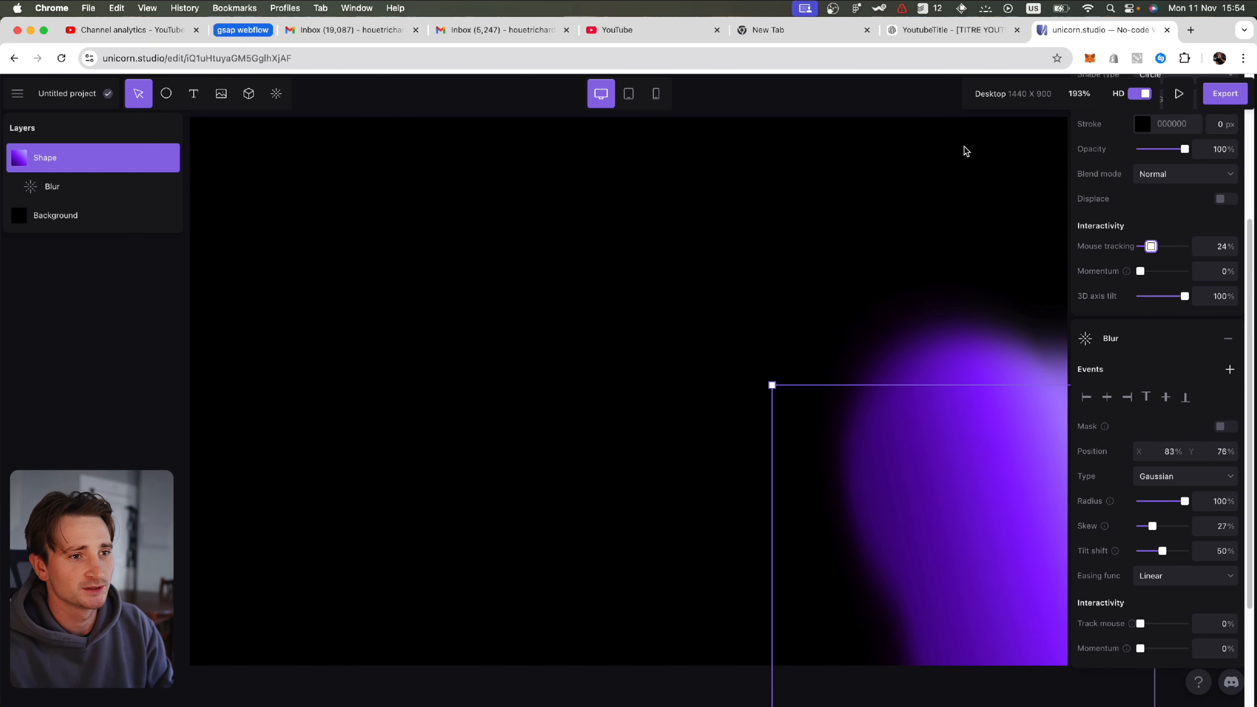
left_click_drag(1153, 300, 1135, 296)
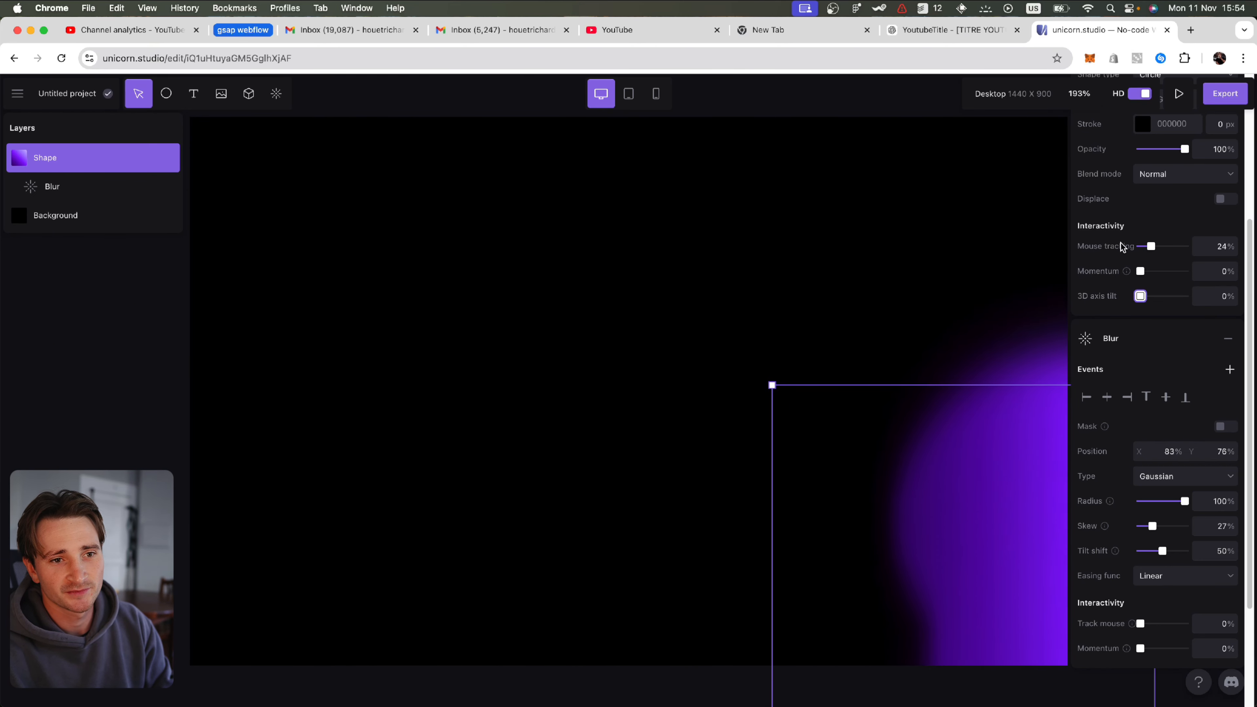
- Reset the circle's mouse tracking to 0%
left_click_drag(1149, 246, 1138, 246)
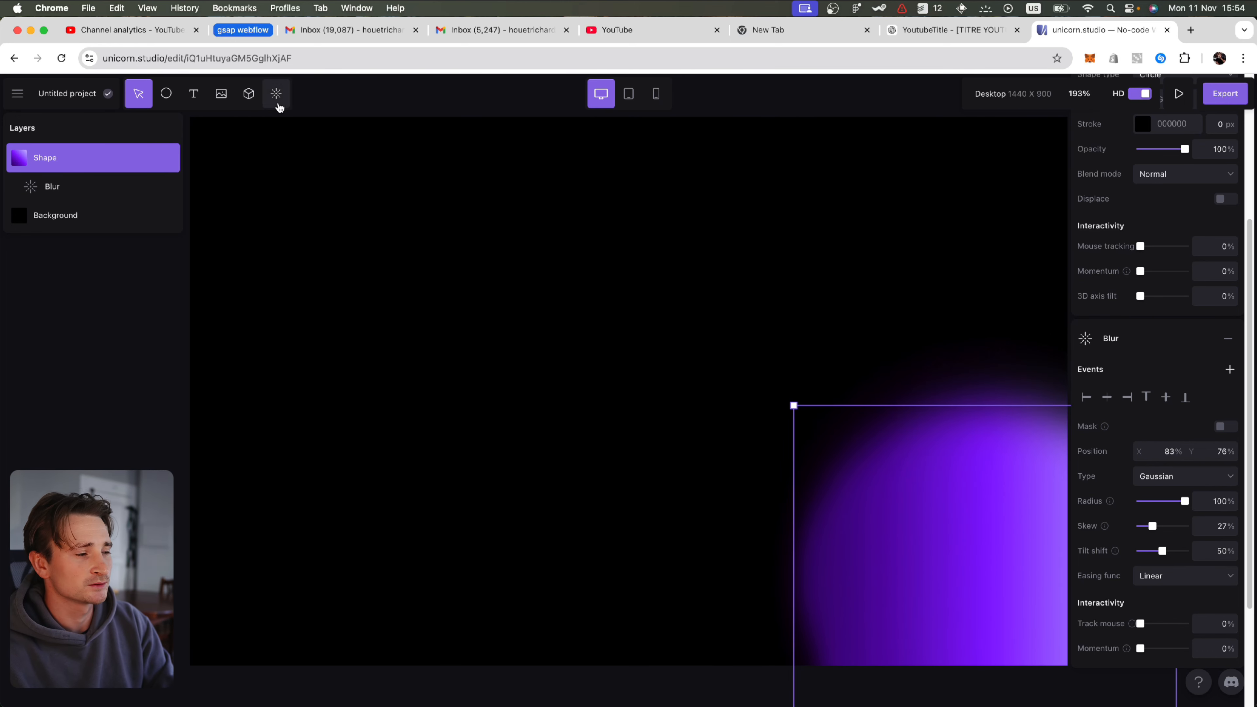
- Add the text "ANIMATION" near the middle of the canvas and widen its box to about 139 px
left_click(193, 94)
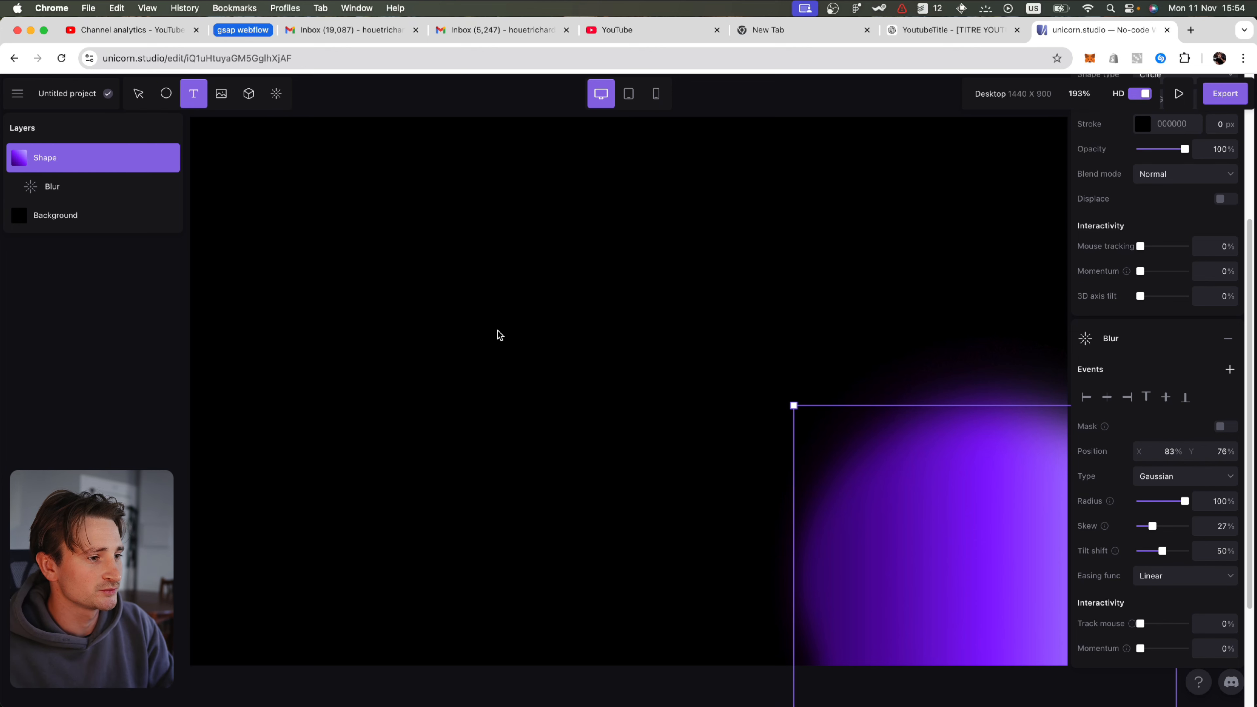
left_click(545, 326)
type("ANIO")
type("ANIMA")
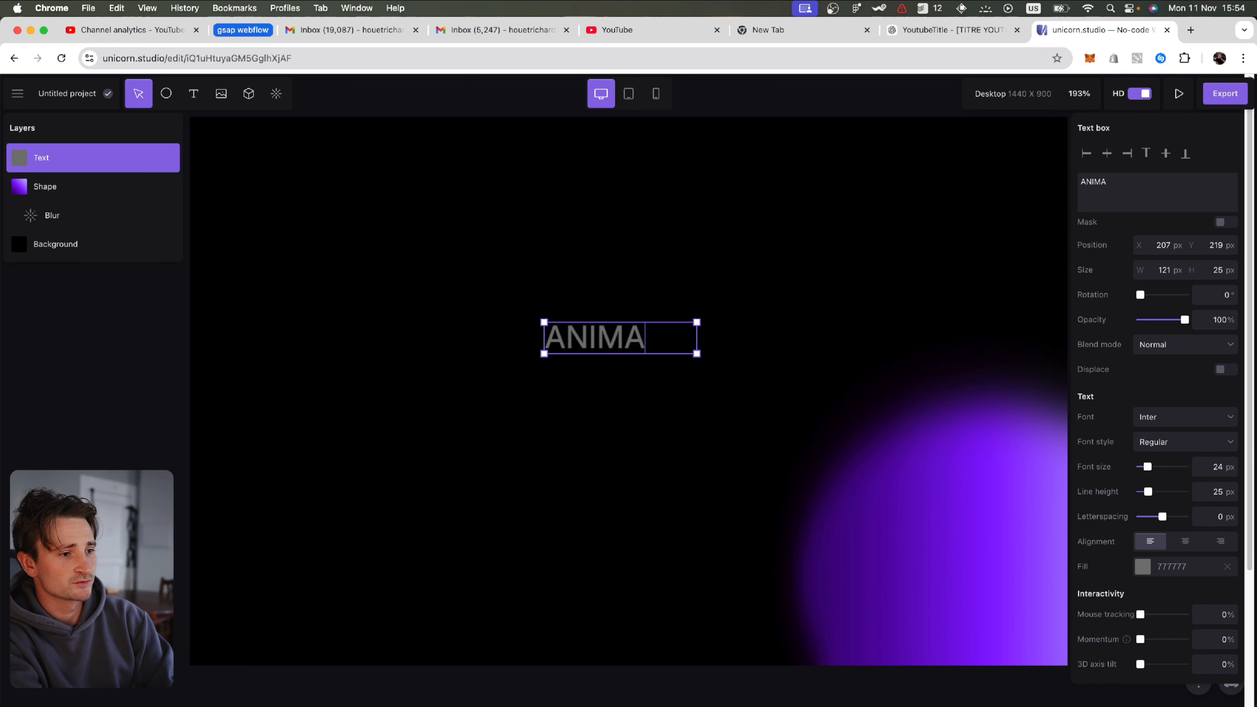
type("TION")
left_click_drag(697, 353, 721, 354)
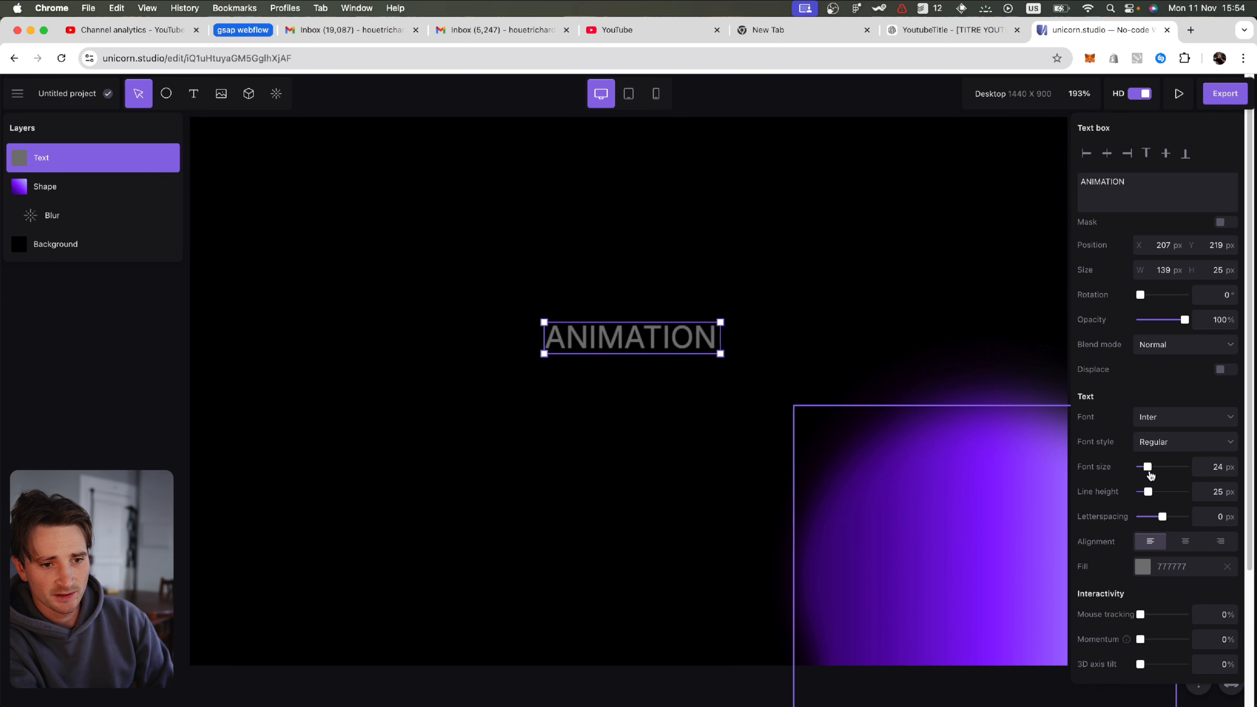
- Enlarge the ANIMATION text to 81 px on one line in a box about 462 px wide, centered on the canvas
left_click_drag(1149, 472, 1157, 470)
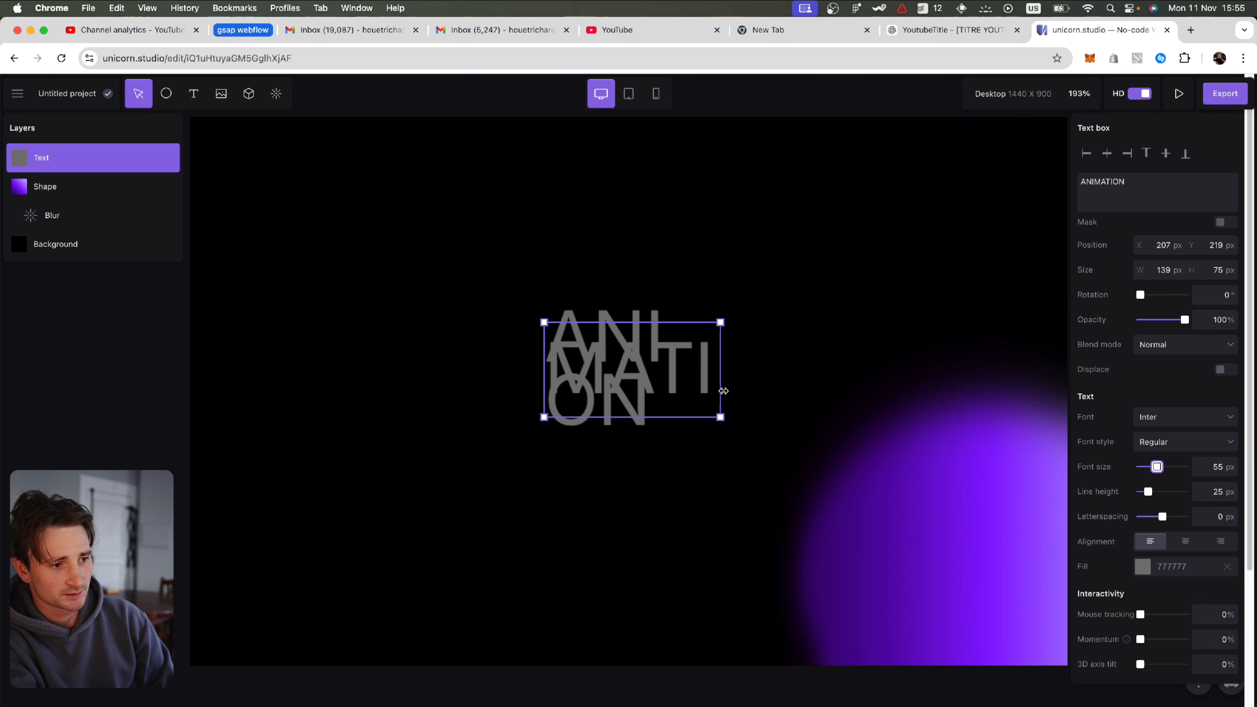
left_click_drag(723, 390, 951, 370)
left_click(1107, 163)
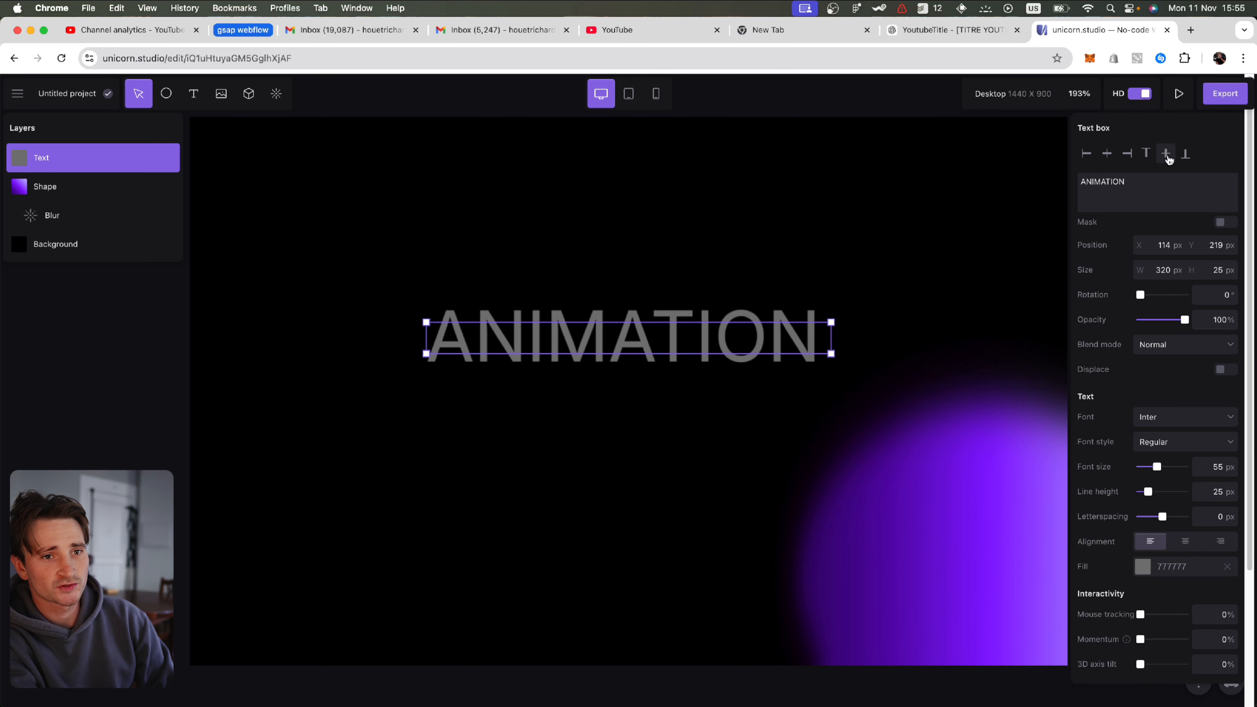
left_click(1167, 156)
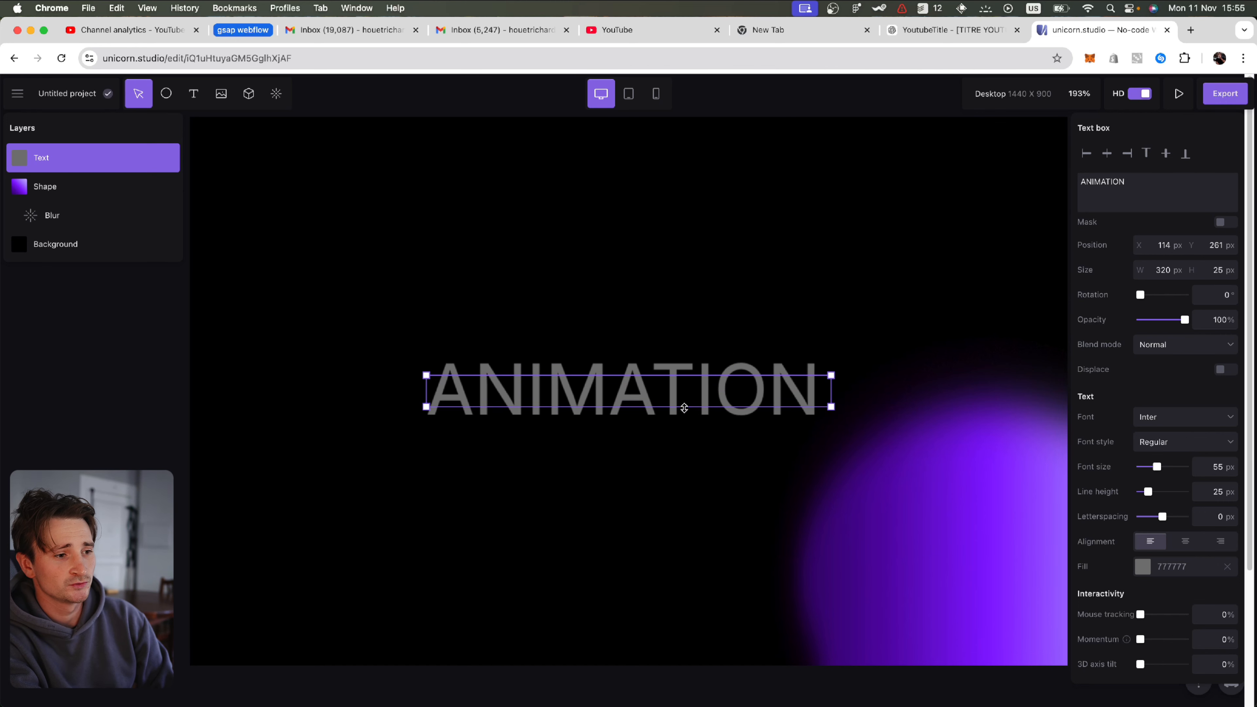
left_click_drag(684, 408, 685, 416)
- Fill the ANIMATION text with white FFFFFF and use the Inter font in style 700
left_click(1143, 566)
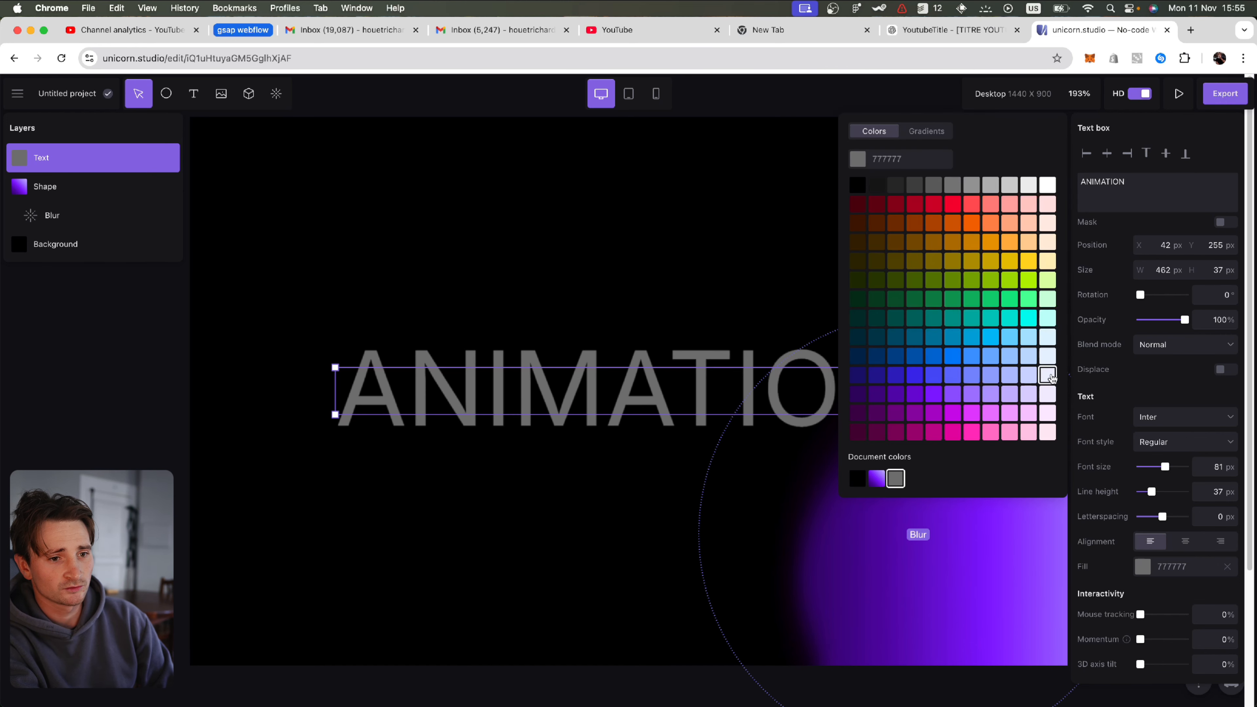
left_click(1049, 189)
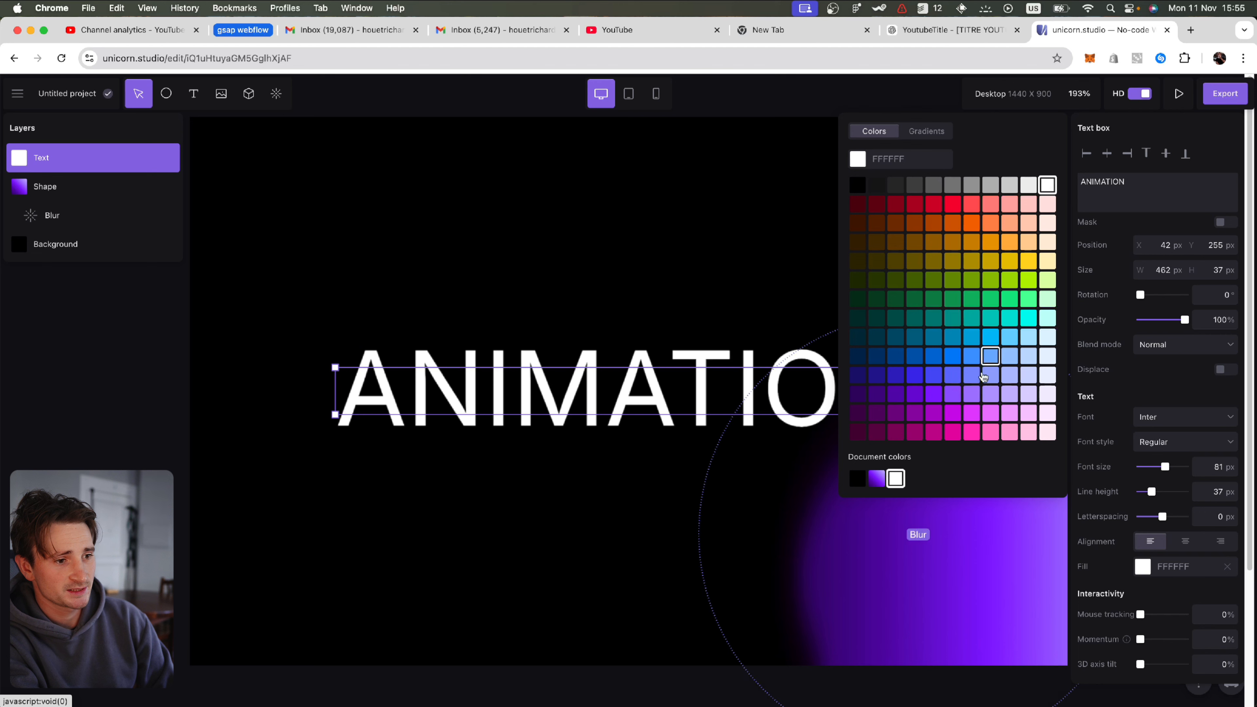
left_click(1158, 418)
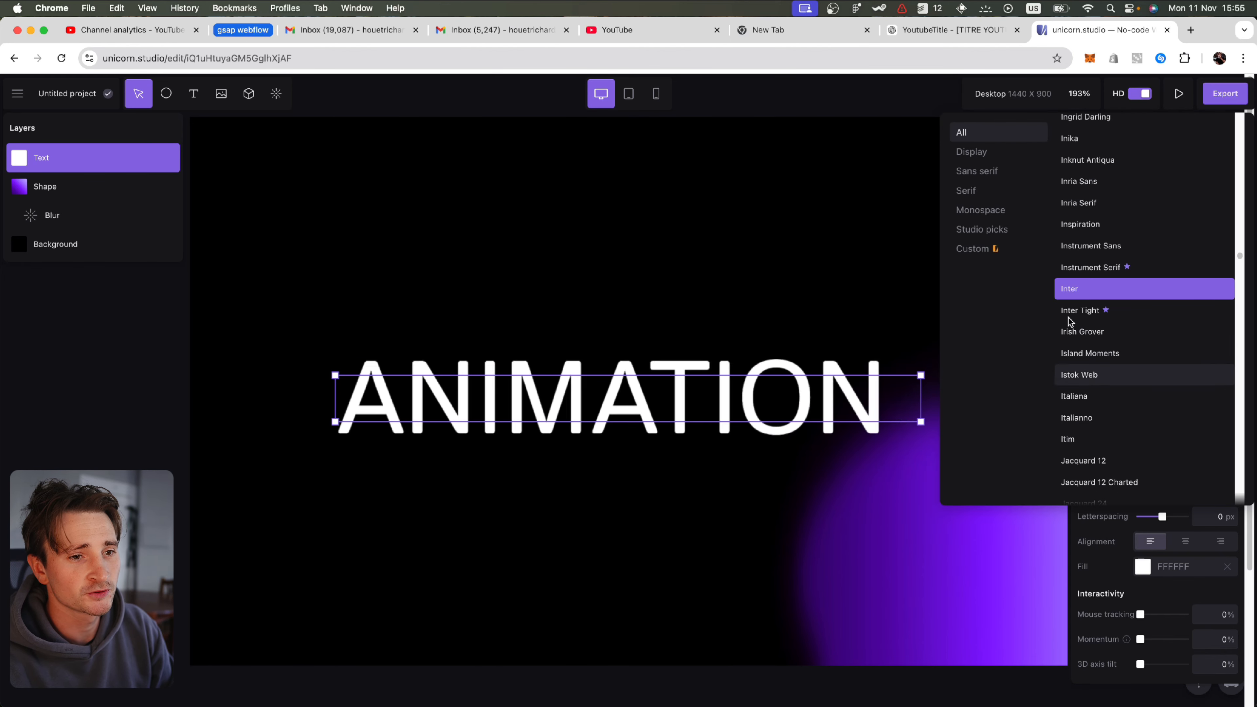
left_click(1069, 287)
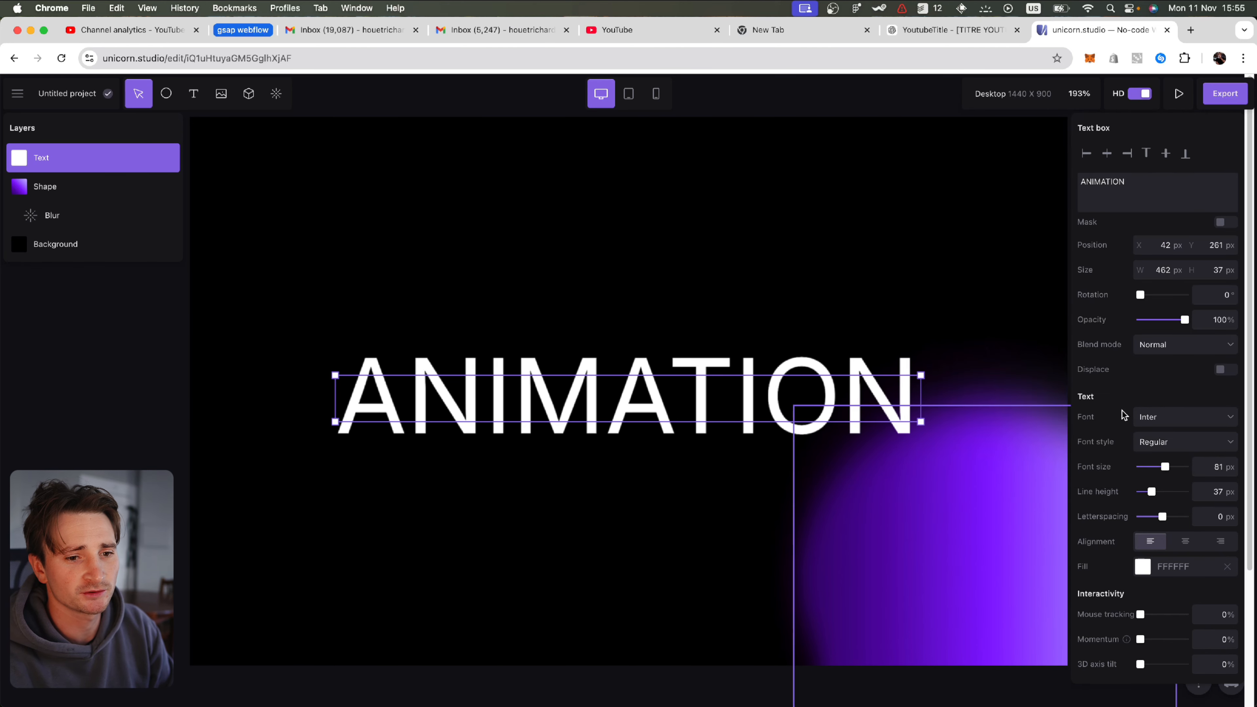
left_click(1157, 443)
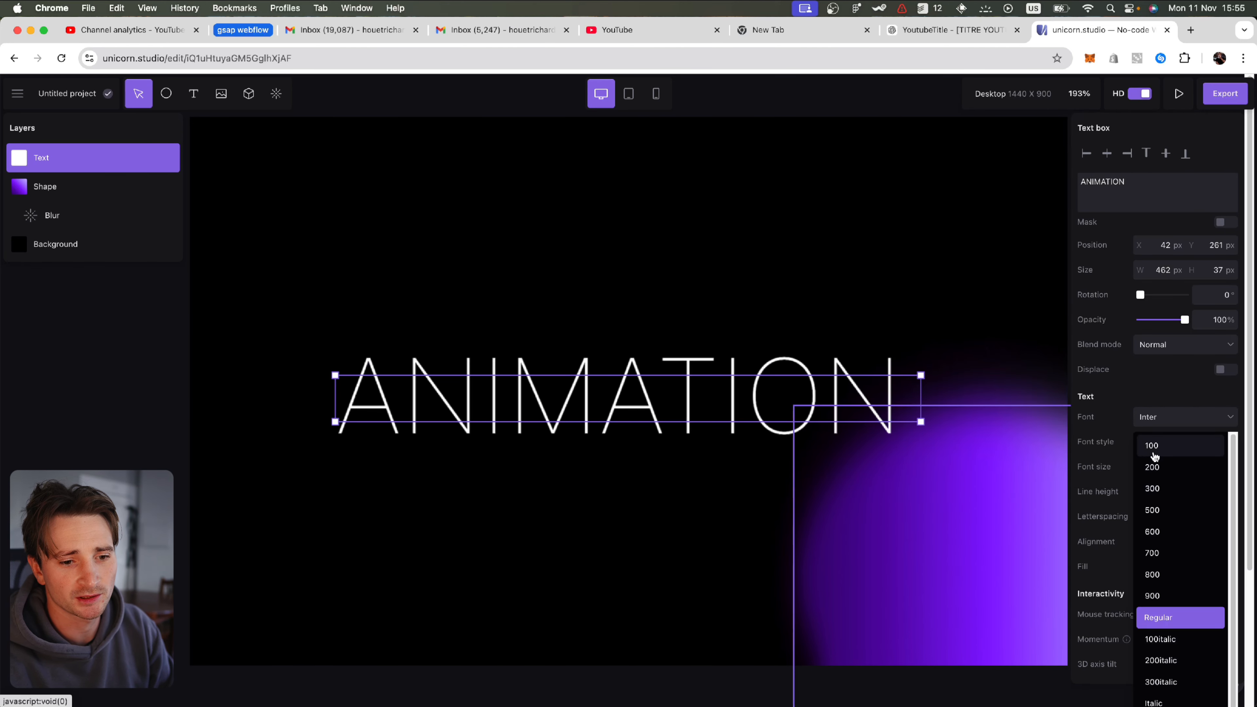
left_click(1152, 554)
- Widen the text box to about 484 px and center it horizontally and vertically on the canvas
left_click_drag(920, 448, 950, 443)
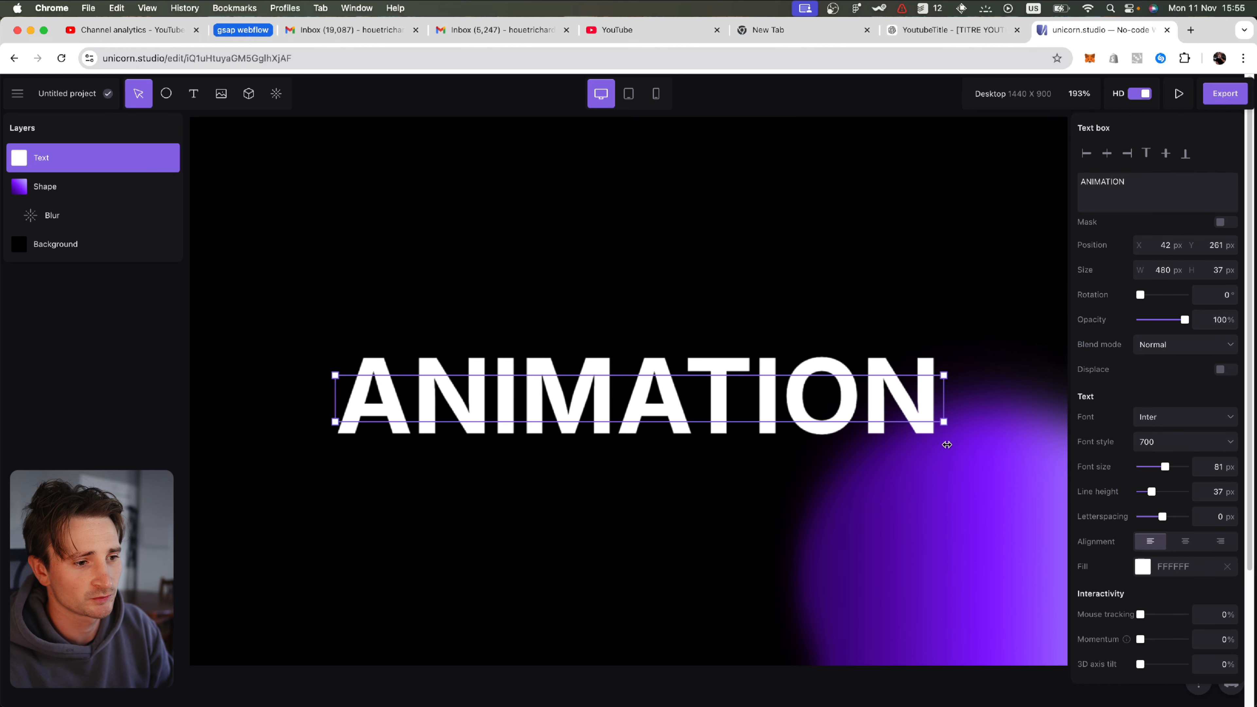
left_click(1107, 151)
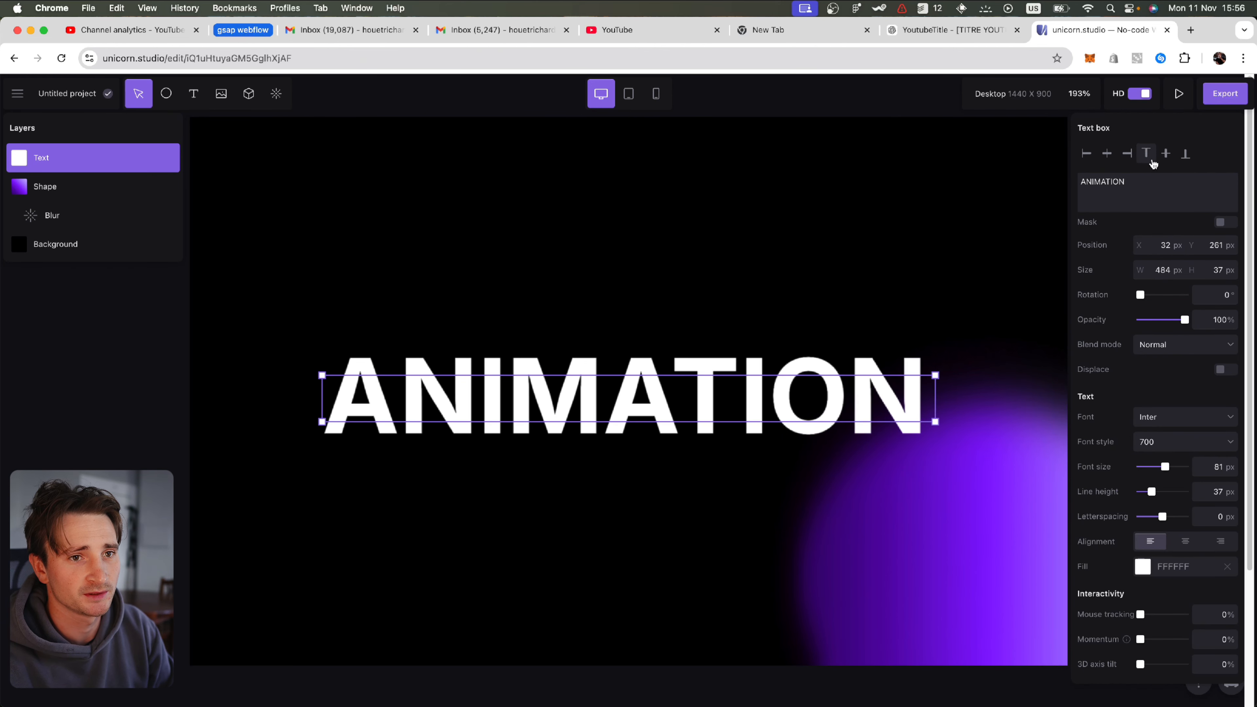
left_click(1165, 153)
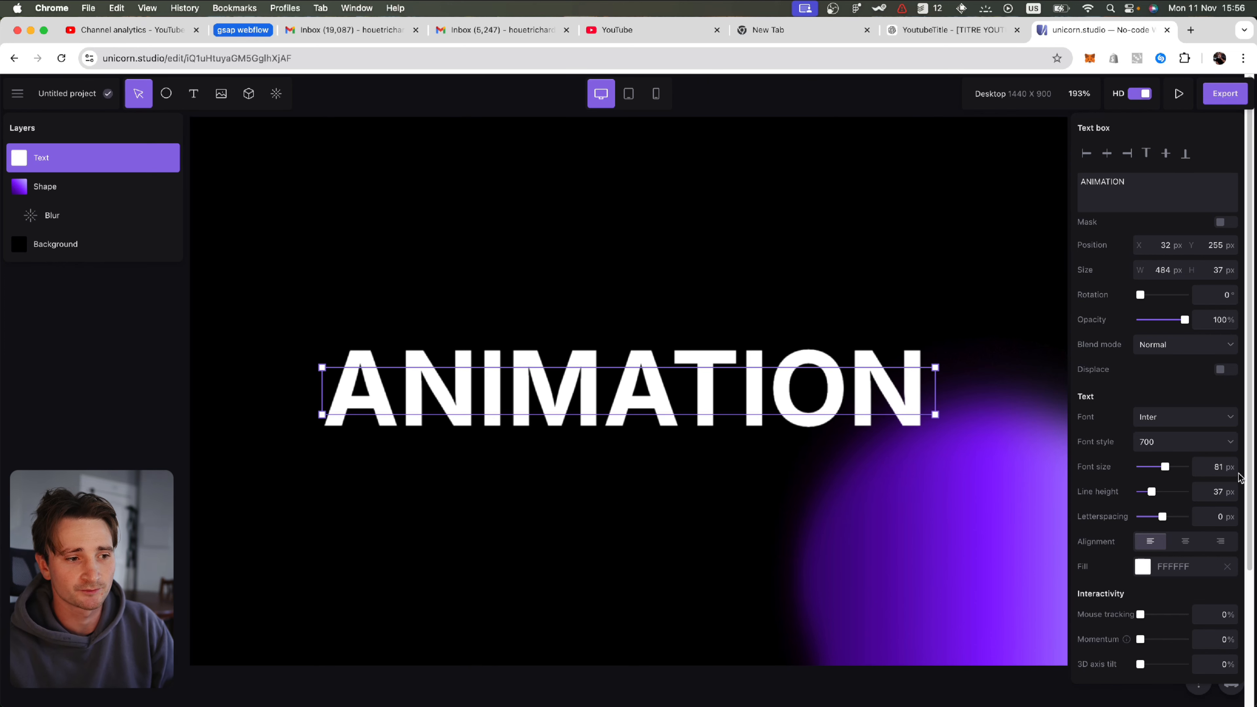
- Set the text's 3D axis tilt to 29%, preview the scene and return to the editor
scroll(1123, 443, "down", 3)
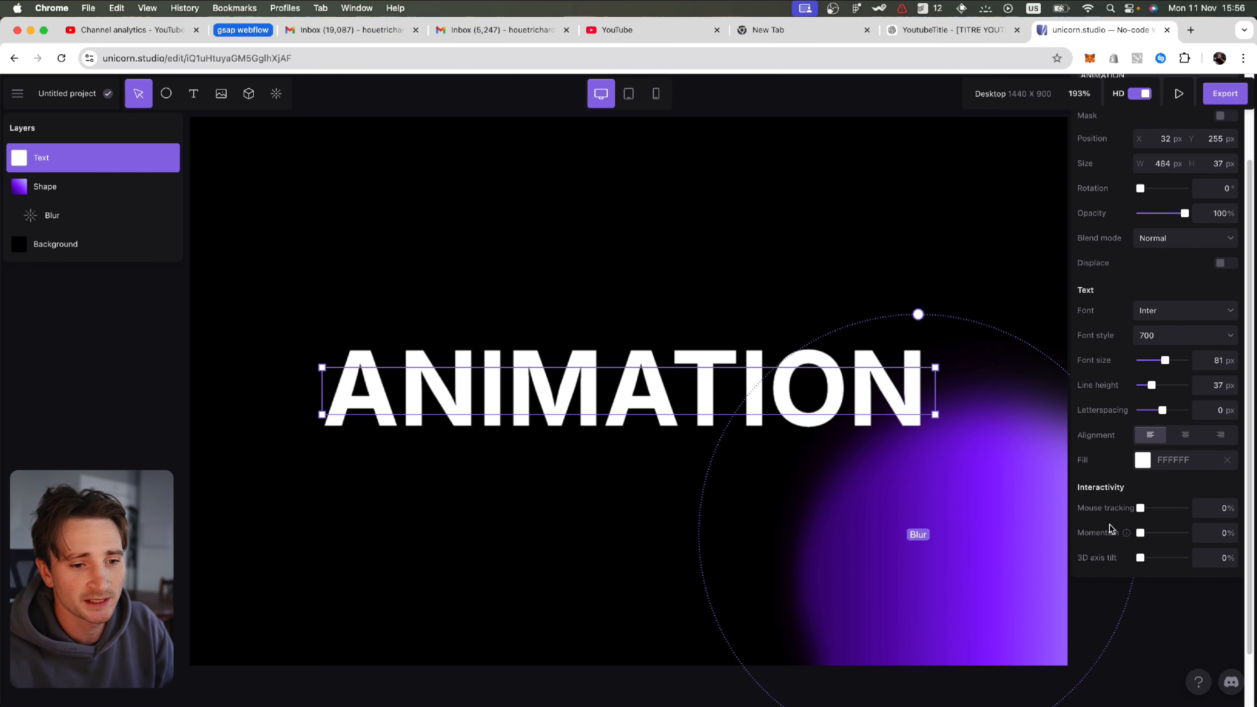
left_click(1141, 508)
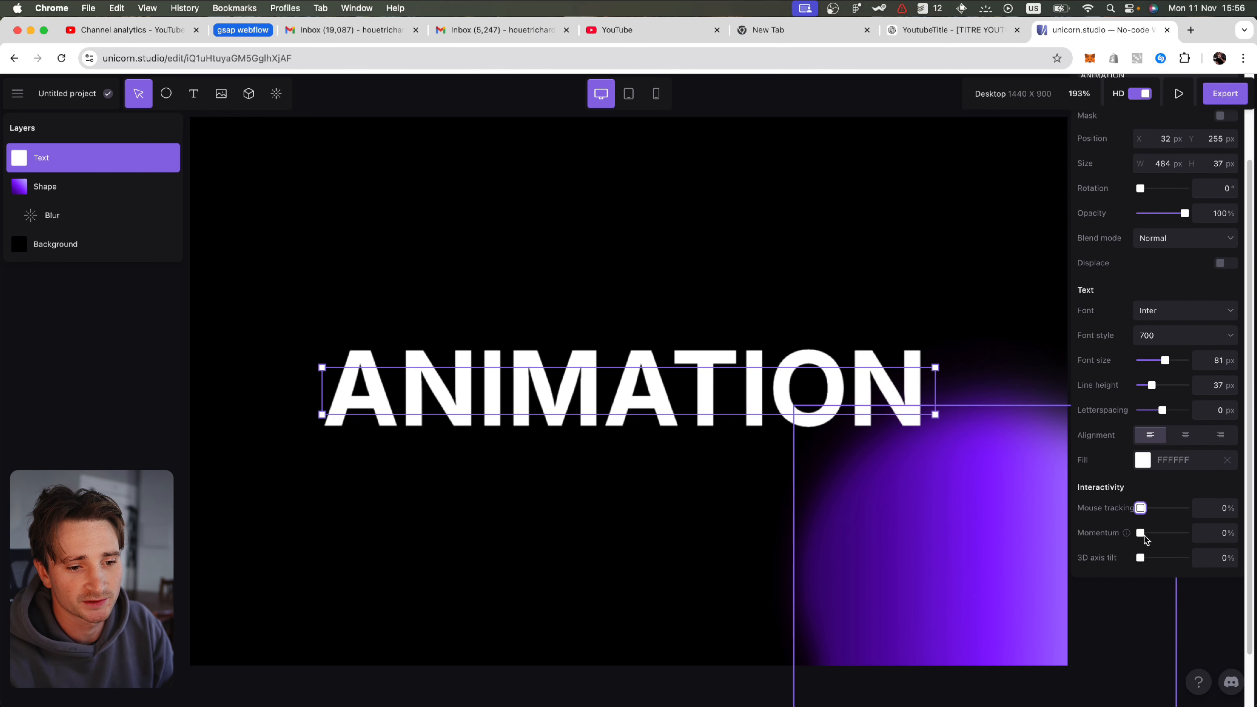
left_click_drag(1140, 558, 1154, 558)
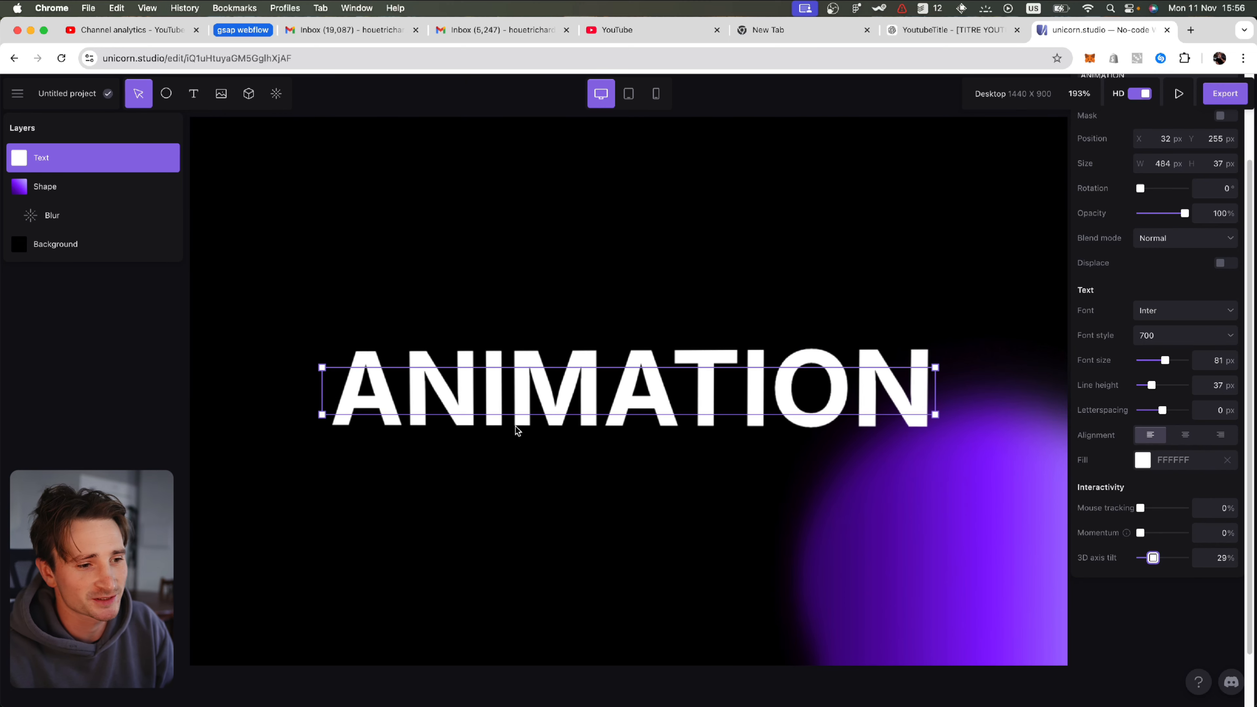
left_click(1180, 93)
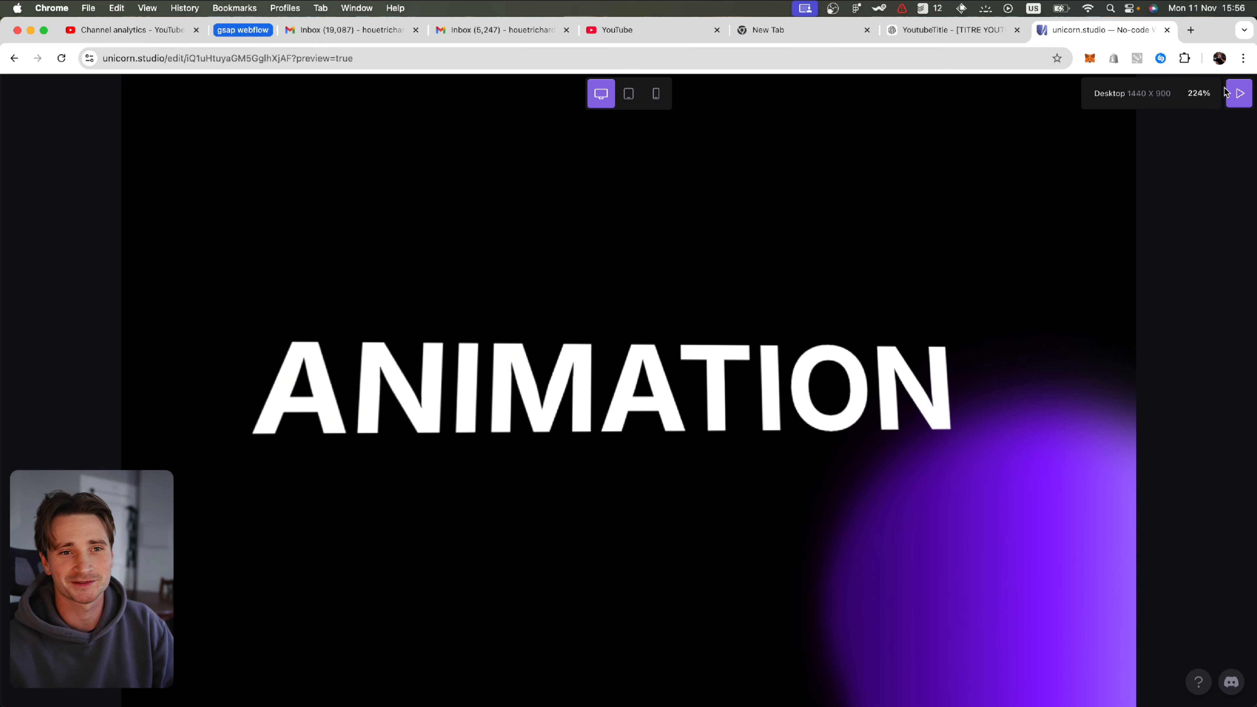
key("Escape")
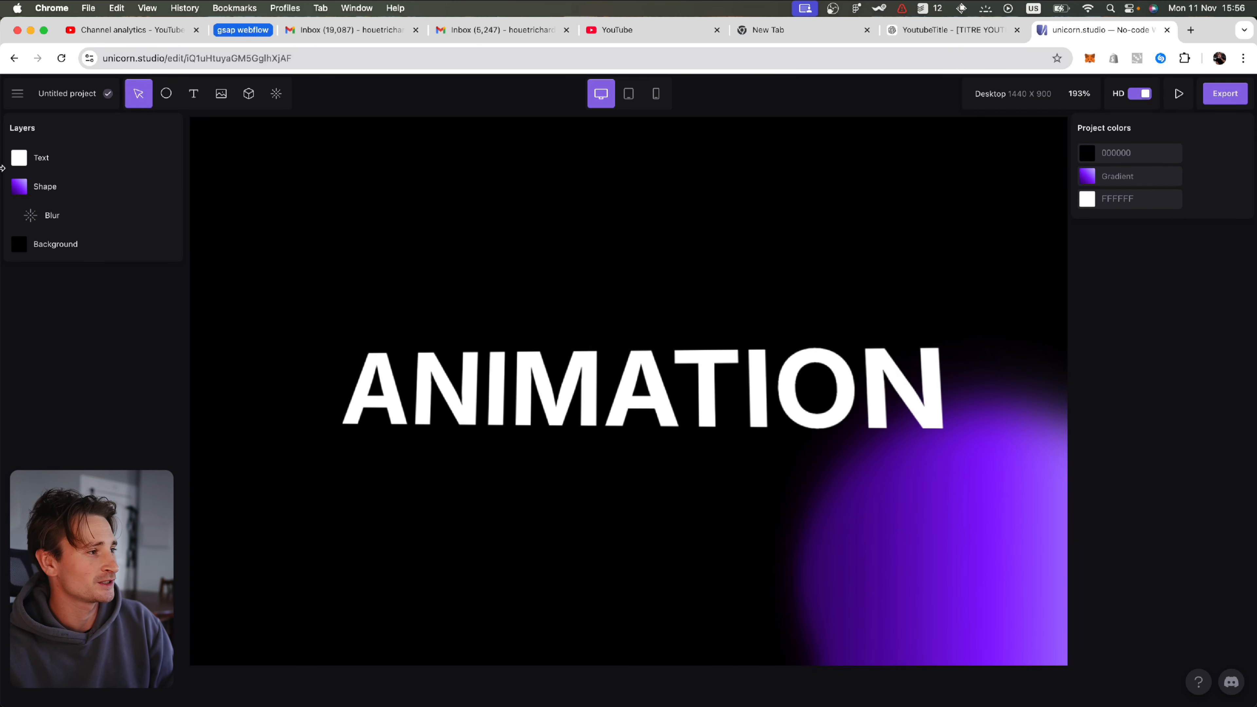
- Reset the ANIMATION text's 3D axis tilt to 0%
left_click(42, 158)
left_click(1135, 666)
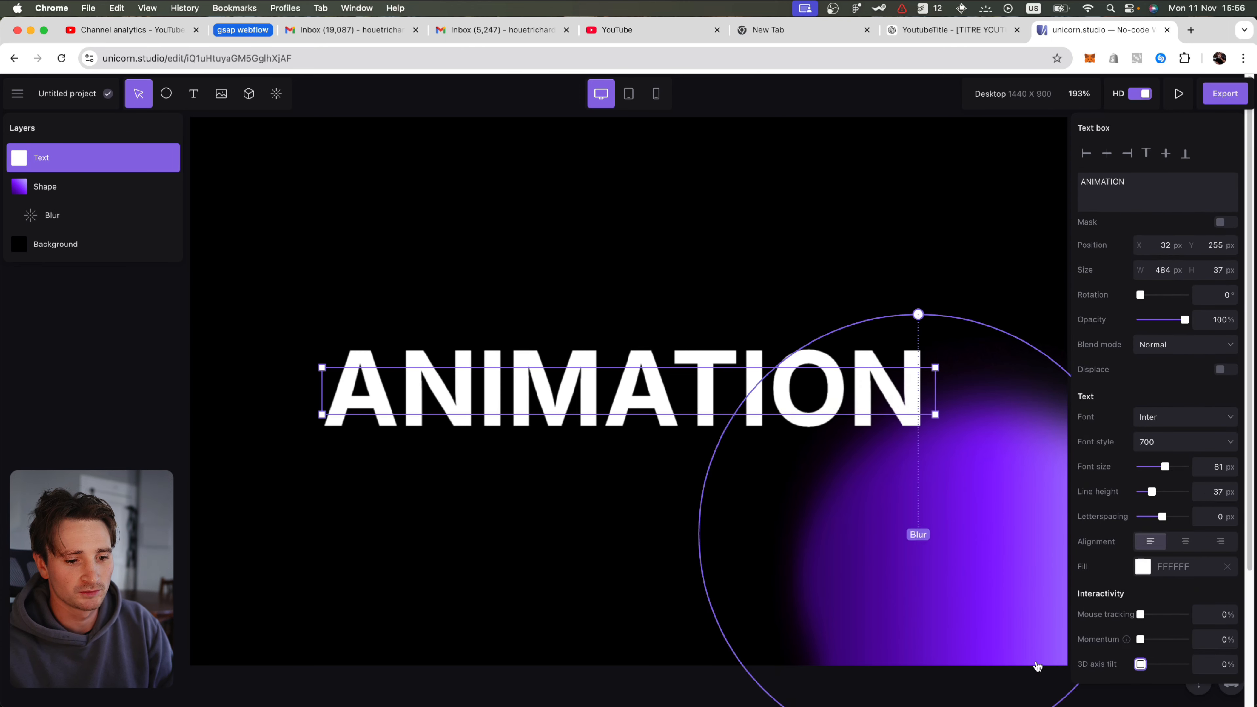
- Add a Flow field distortion effect to the scene
left_click(271, 99)
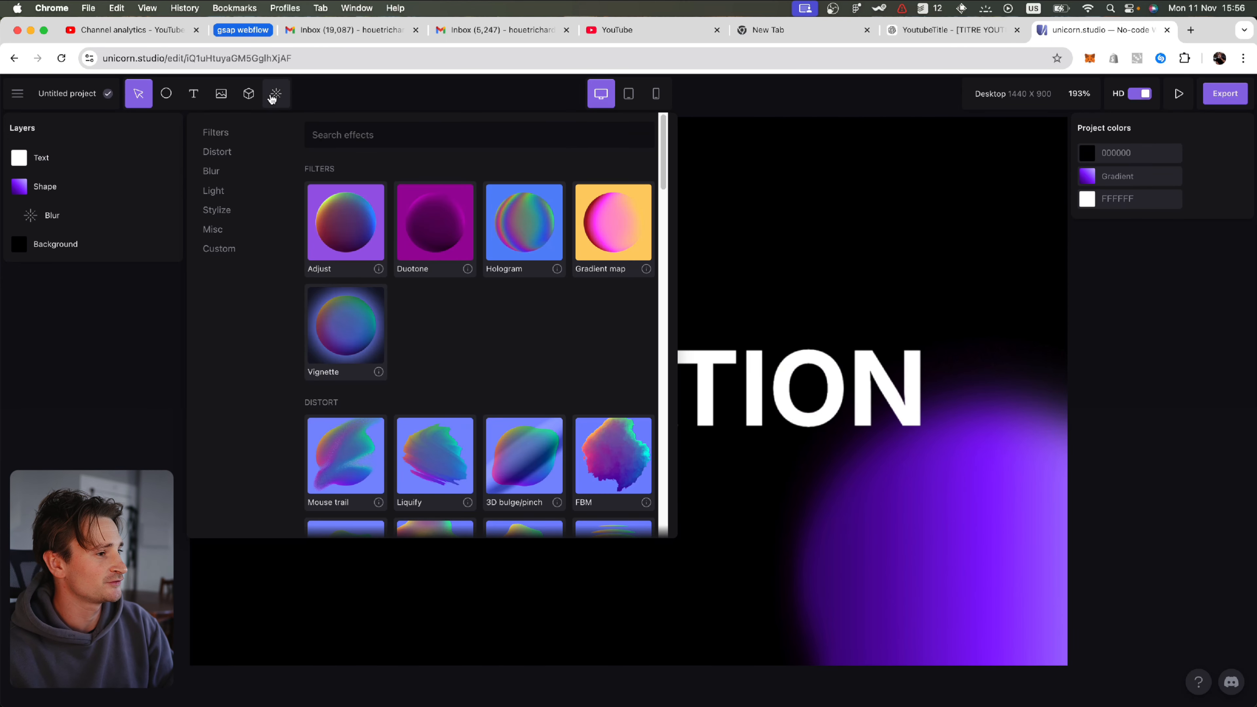
scroll(453, 335, "down", 1)
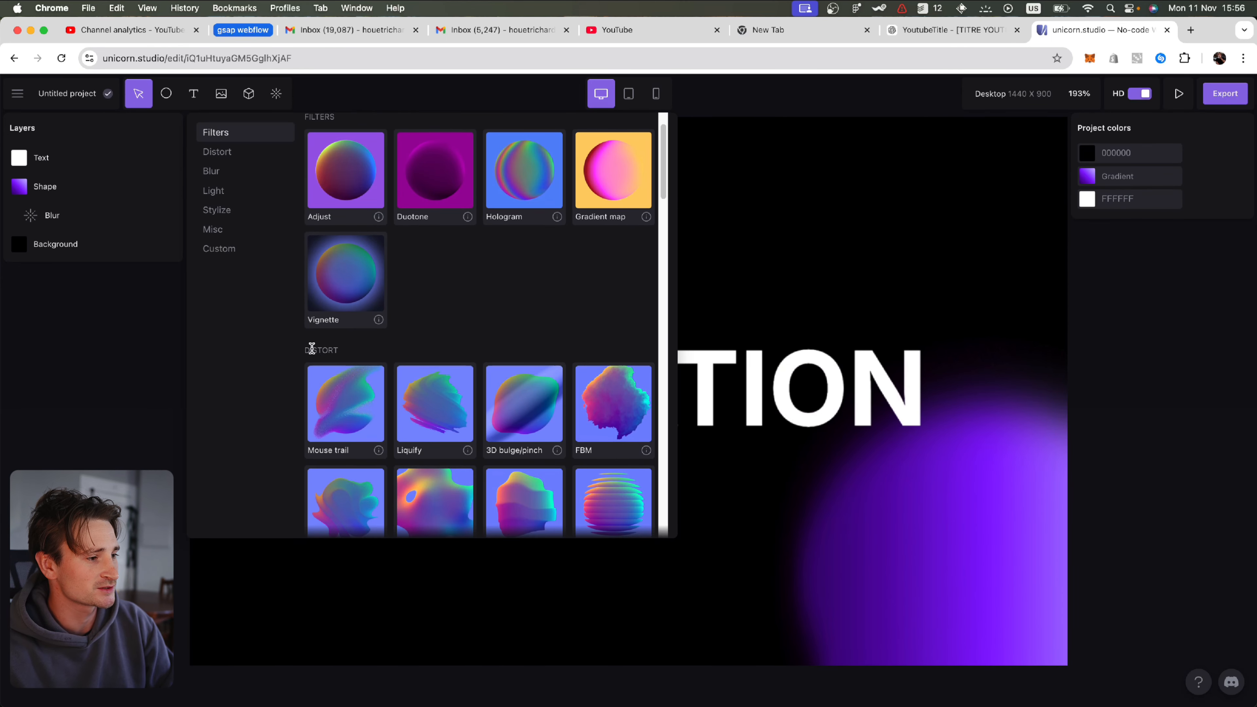
scroll(515, 351, "down", 4)
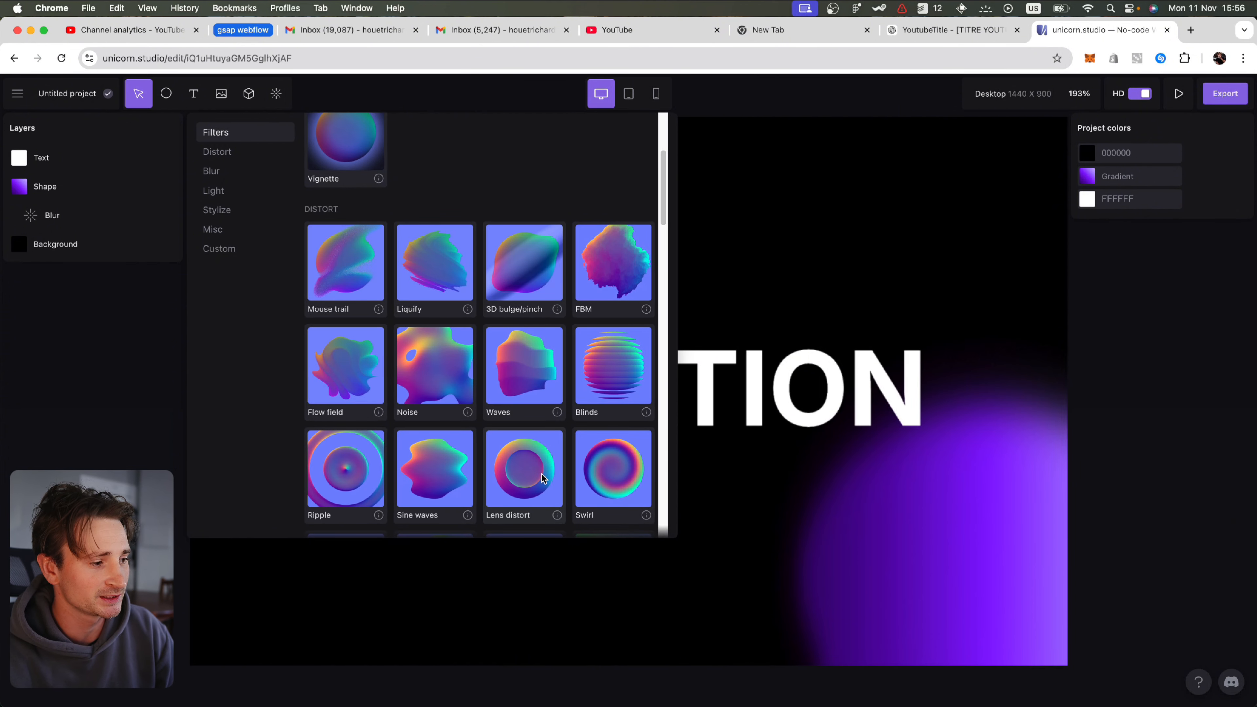
left_click(337, 374)
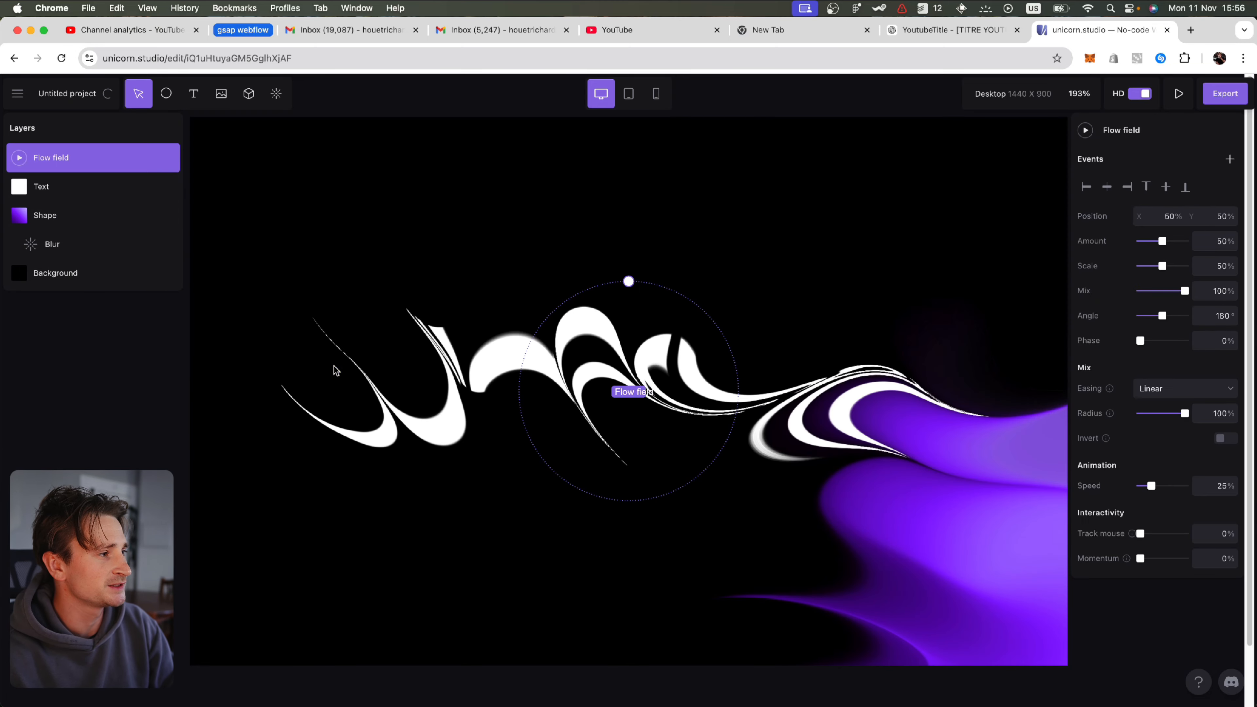
- Play the Flow field animation briefly and nest the effect under the Text layer so it affects only the text
left_click(18, 159)
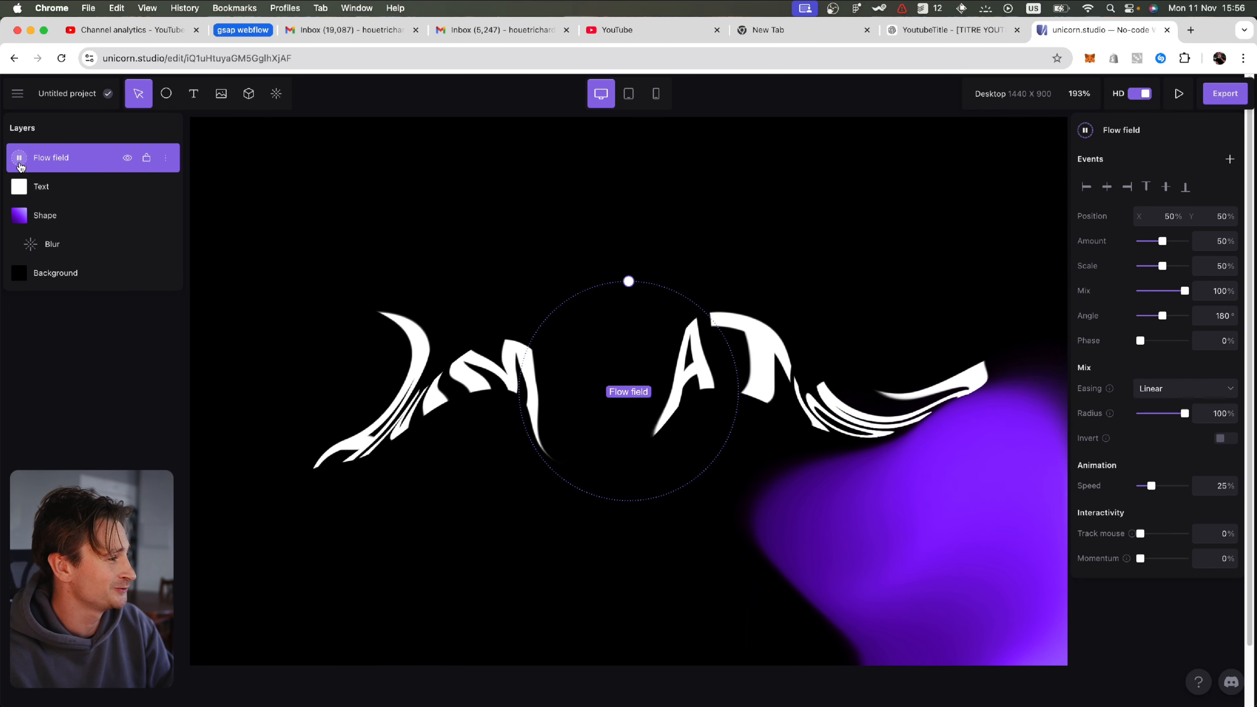
left_click_drag(20, 157, 43, 160)
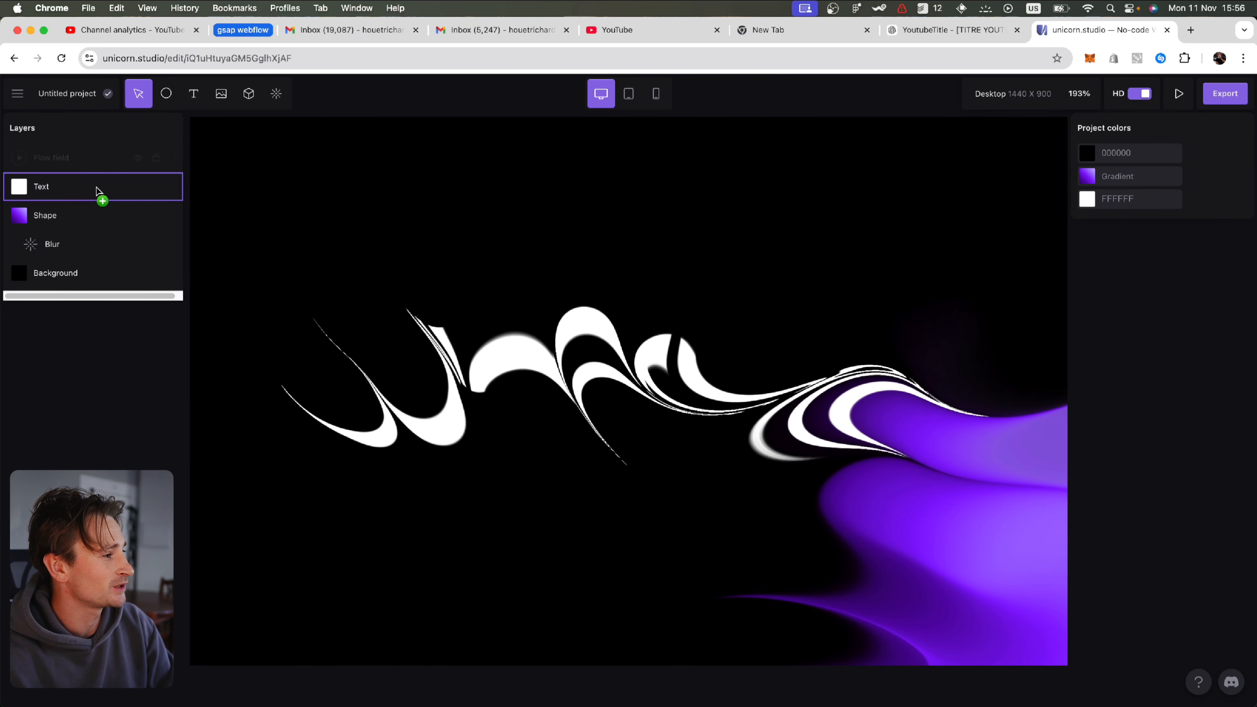
left_click_drag(125, 193, 125, 194)
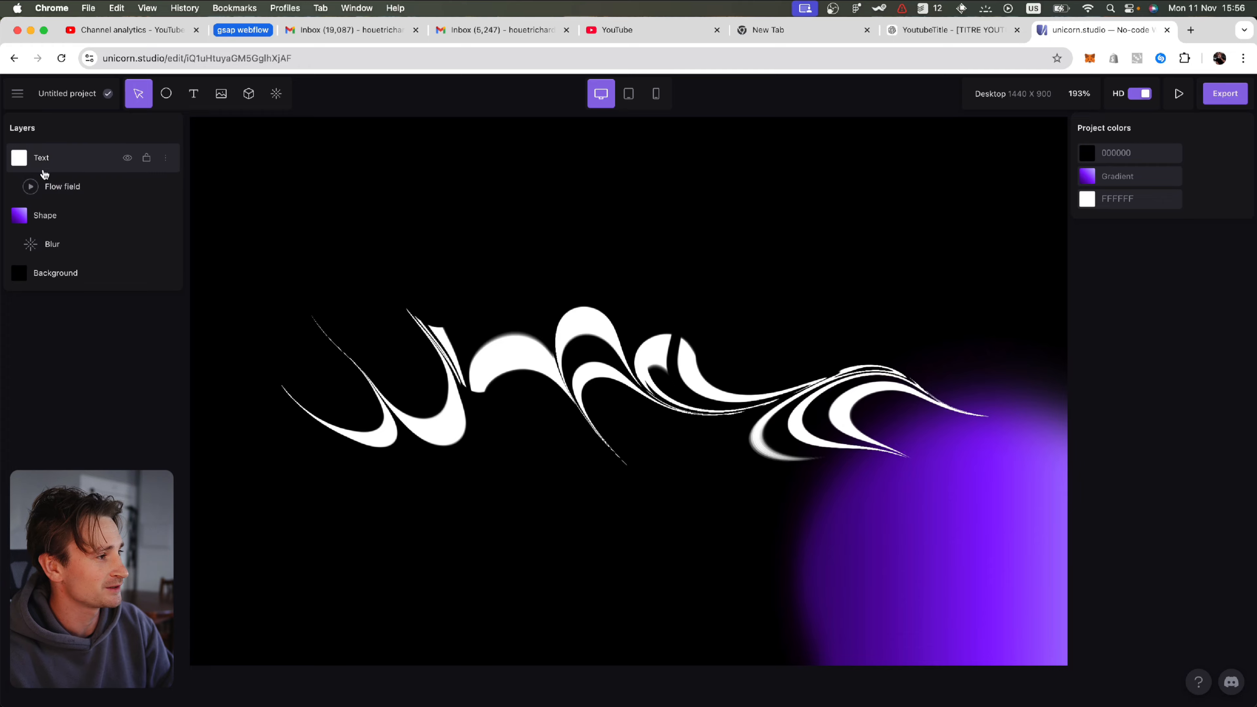
- Play the text's Flow field effect and set its amount to 4%, track mouse to 23% and momentum to 16%
left_click(59, 187)
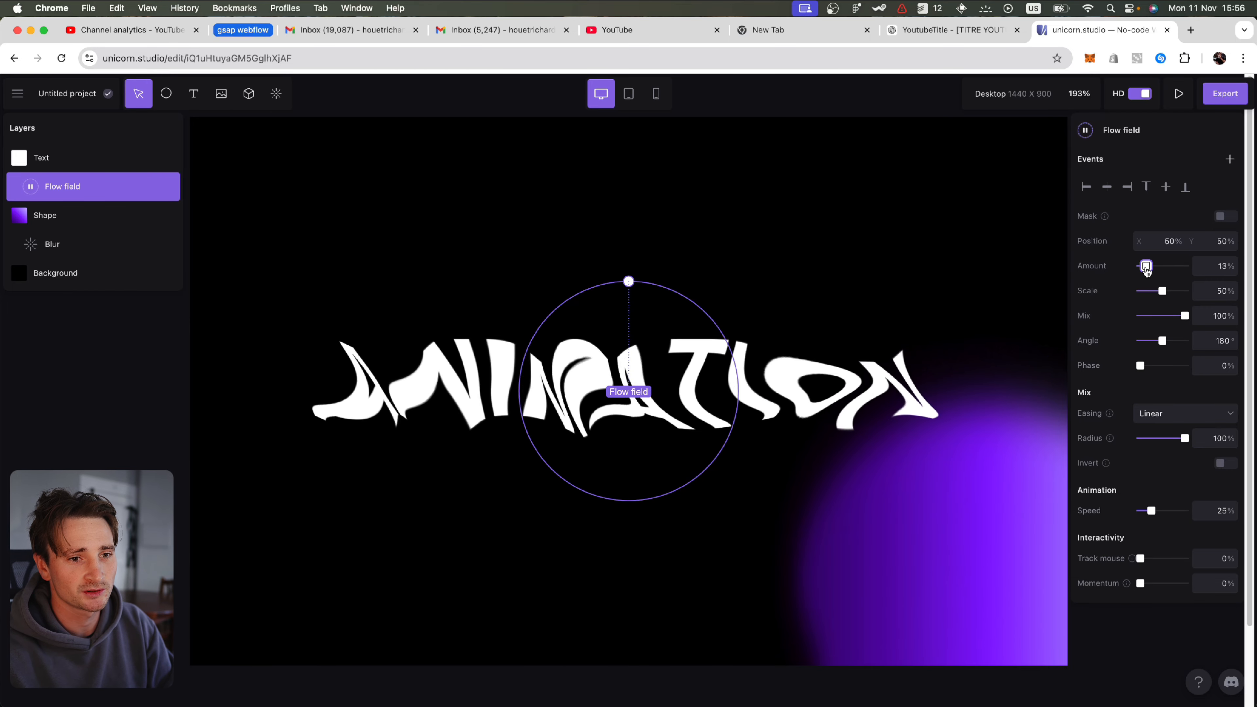
left_click_drag(1146, 268, 1145, 268)
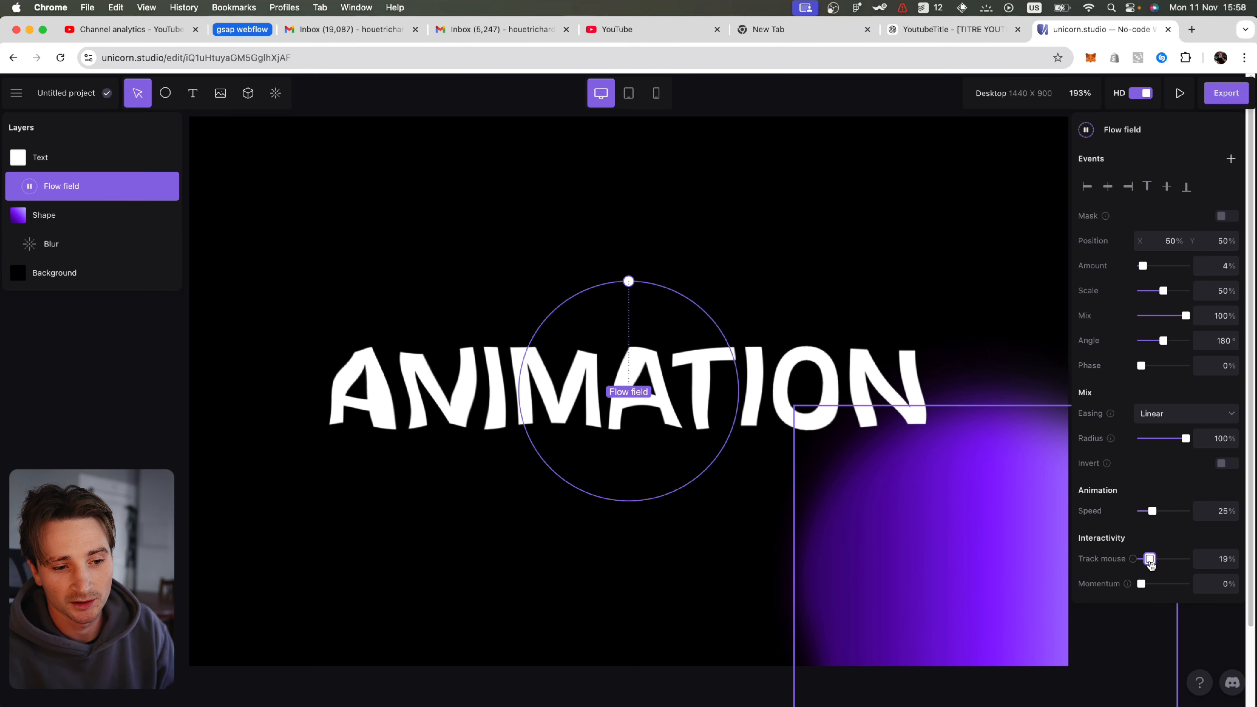
left_click_drag(1149, 559, 1151, 560)
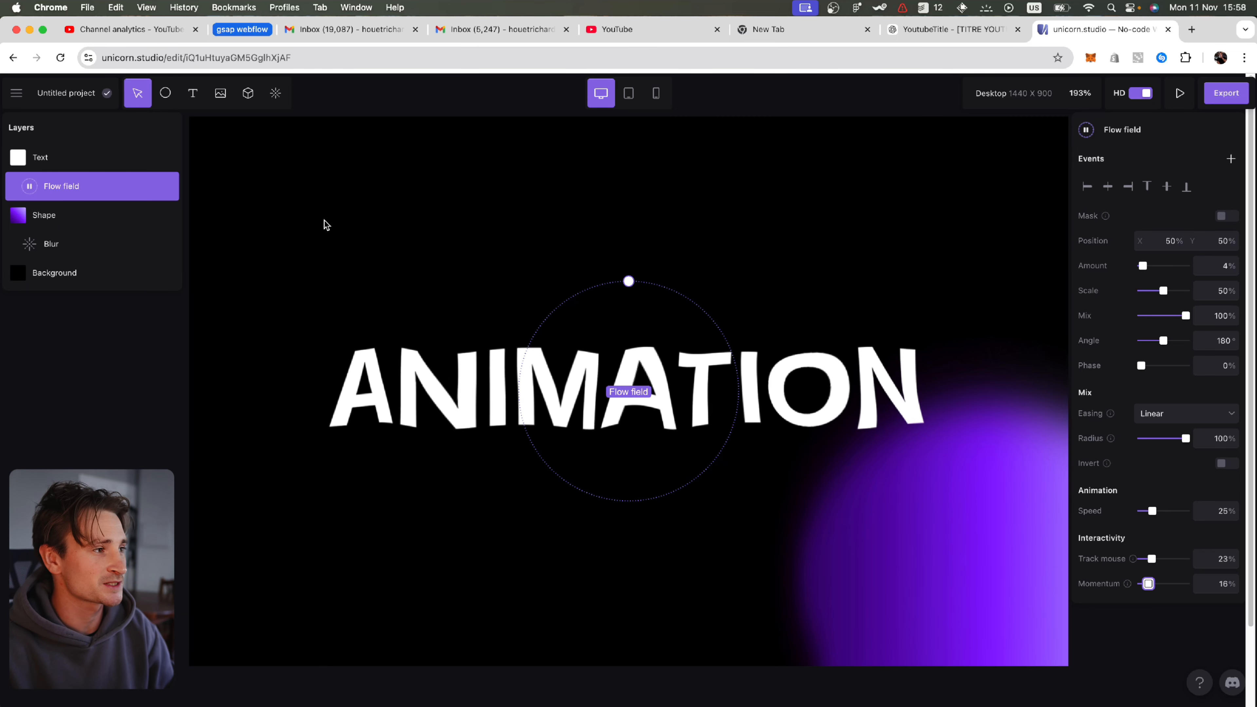
- Add a Bloom light effect to the Text layer
left_click(267, 96)
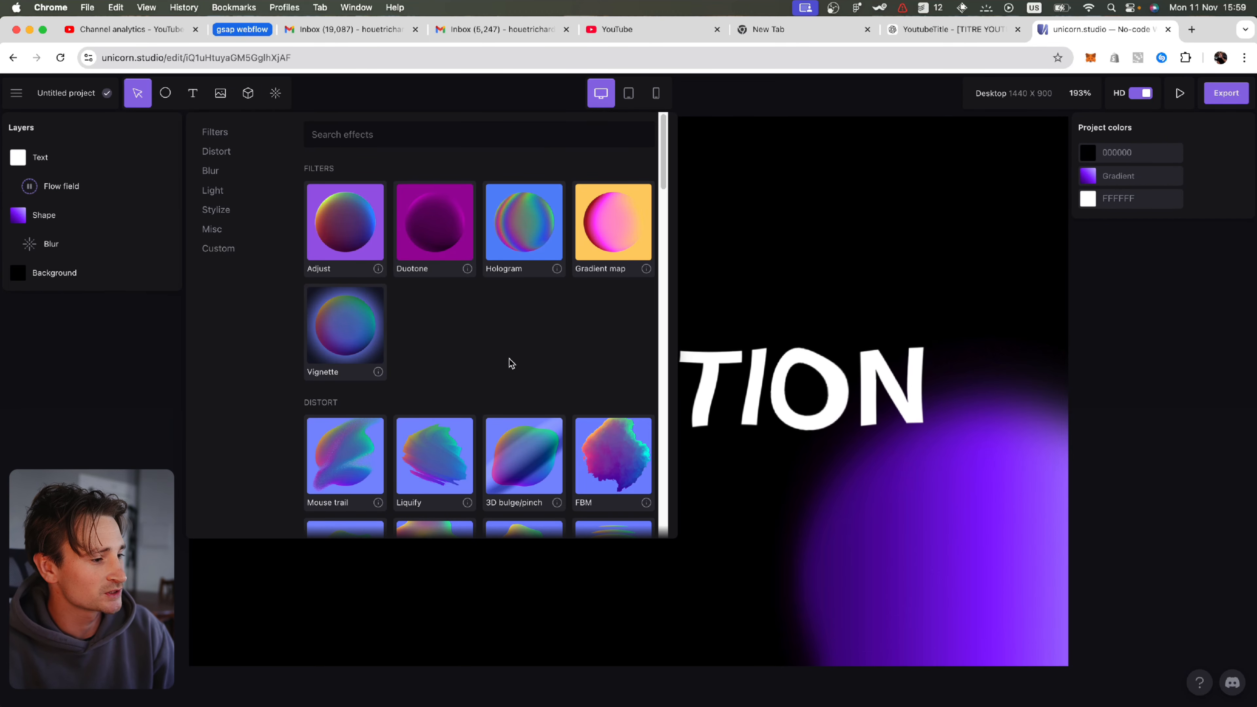
scroll(511, 363, "down", 8)
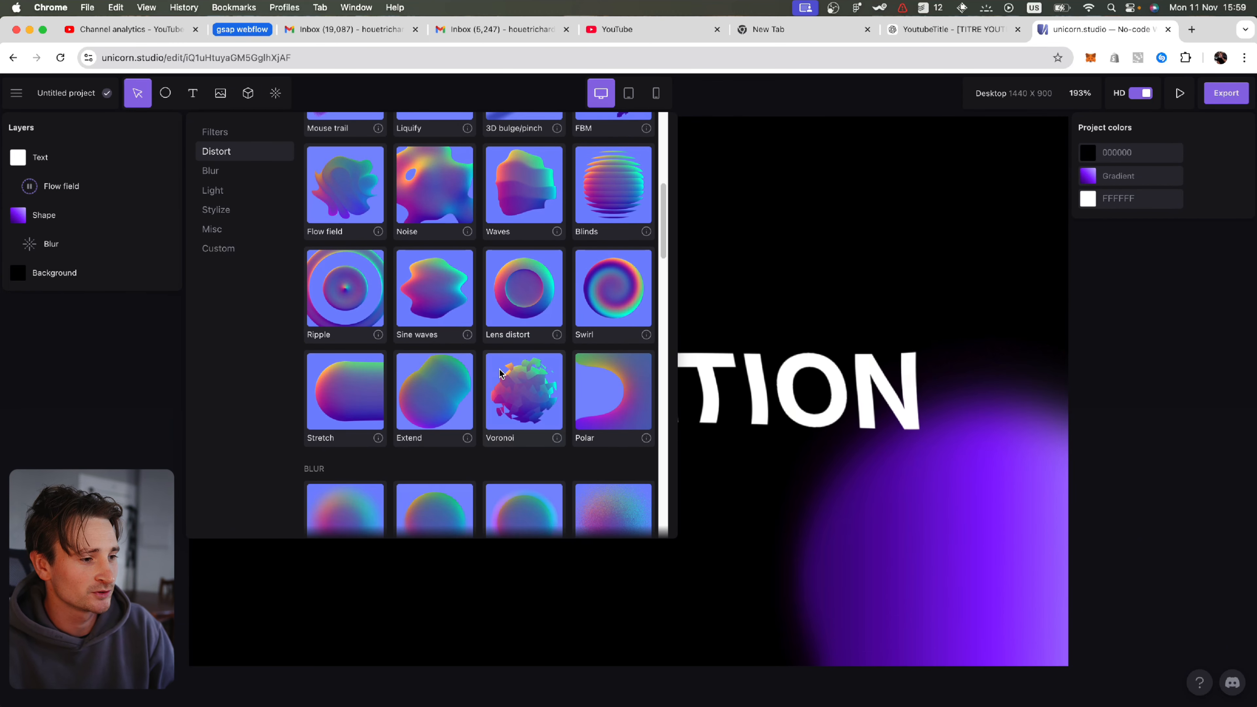
scroll(500, 372, "down", 6)
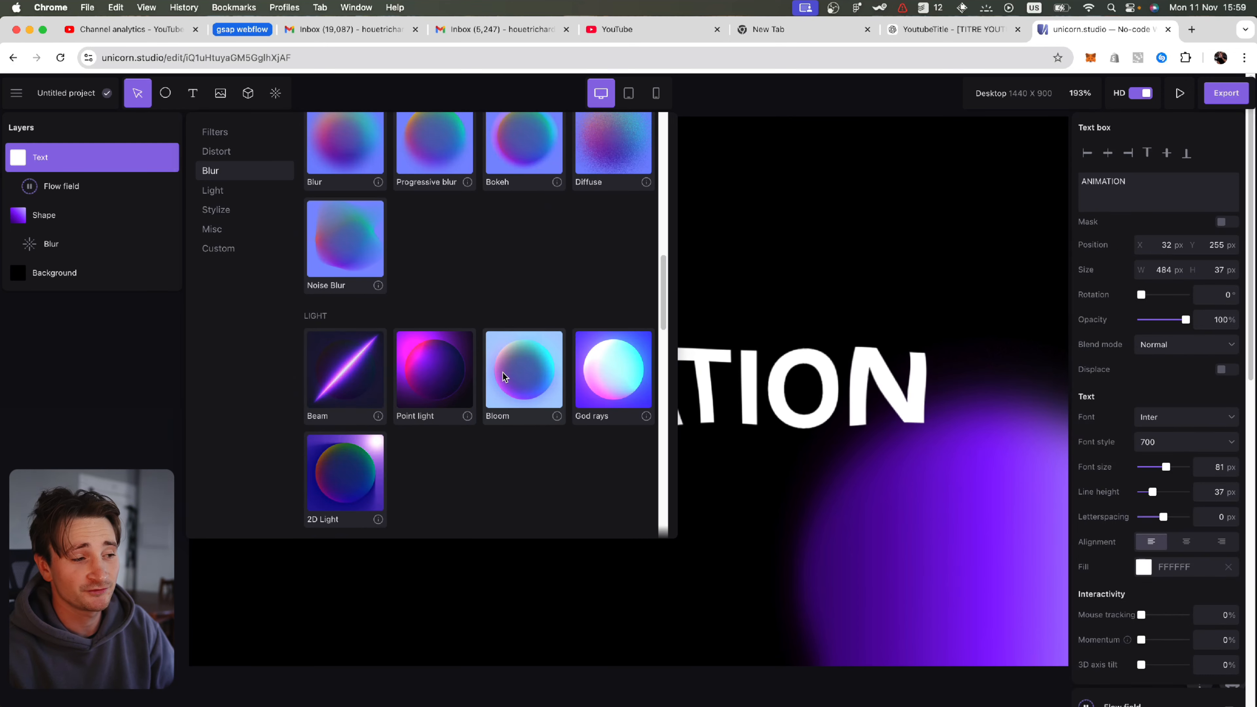
left_click(526, 369)
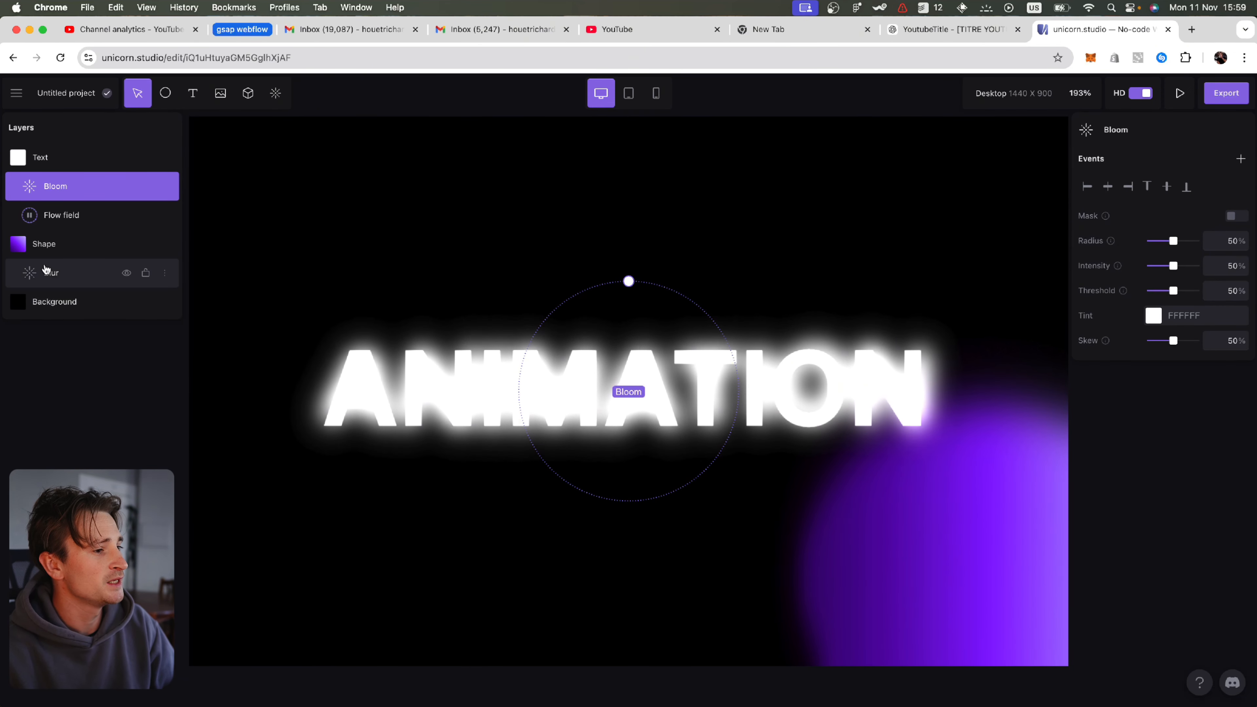
- Move Bloom below Flow field in the Text layer, set its radius to 18% and tint it purple
left_click_drag(48, 194, 59, 219)
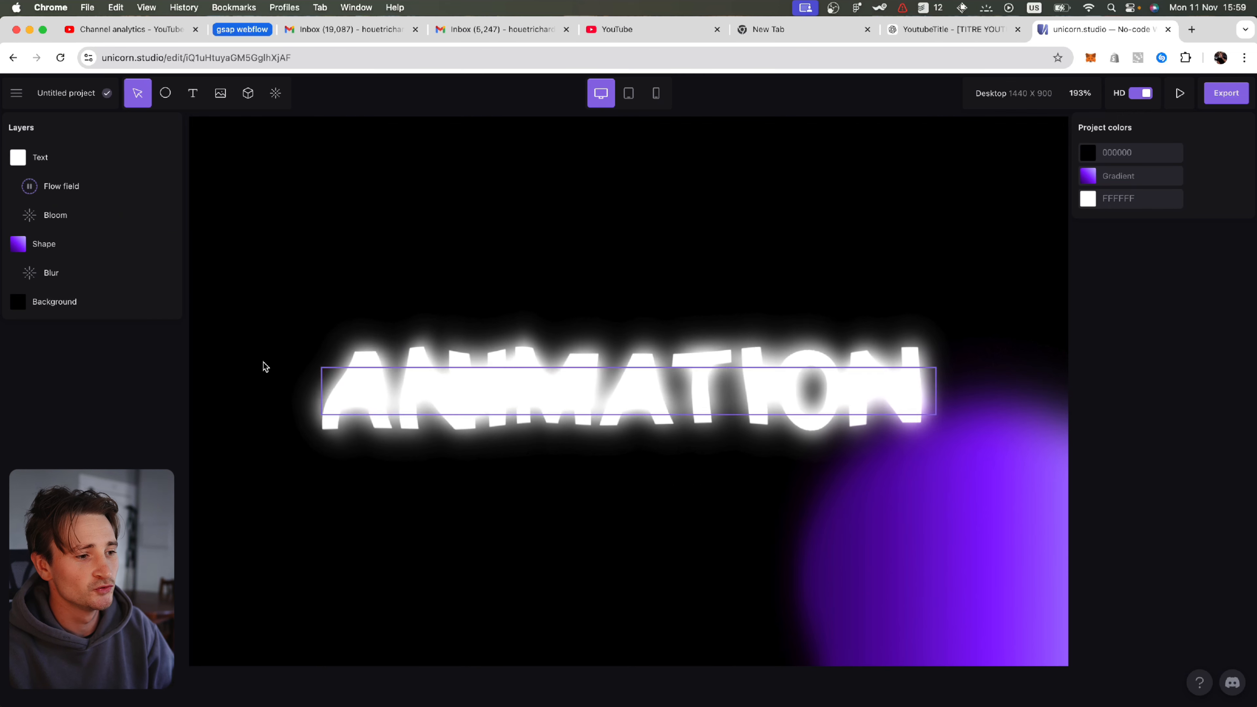
left_click(30, 213)
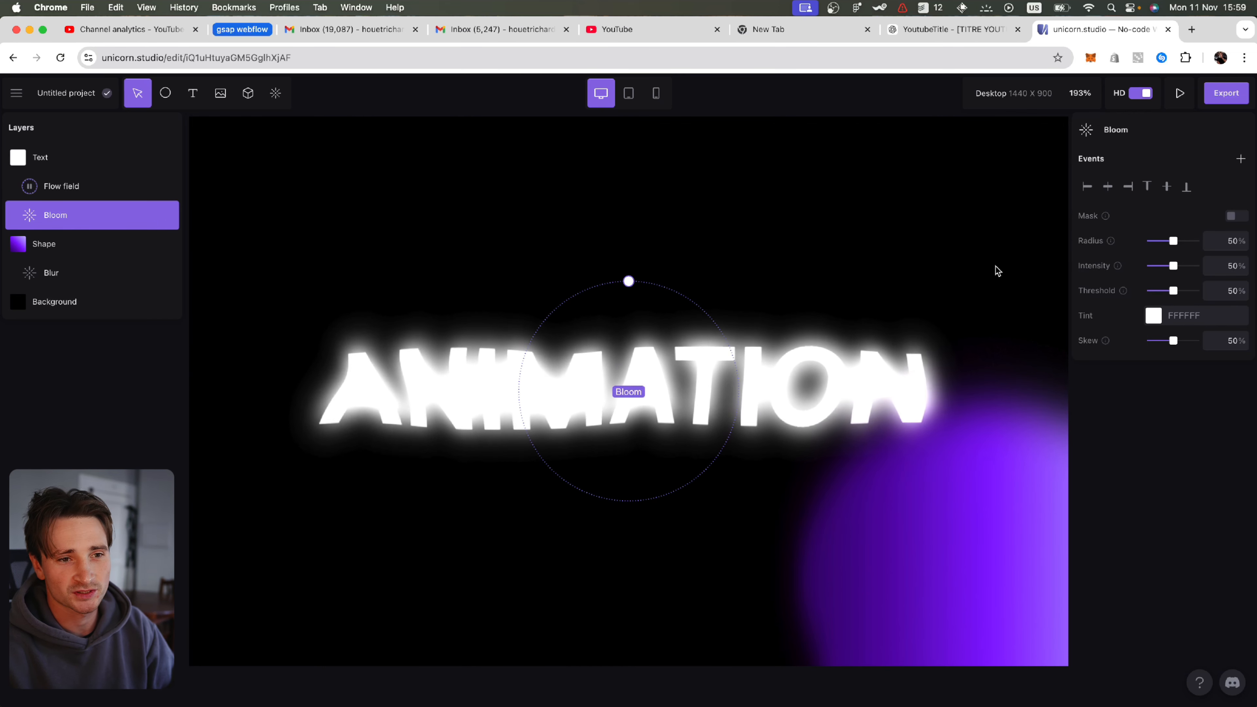
left_click_drag(1168, 242, 1159, 241)
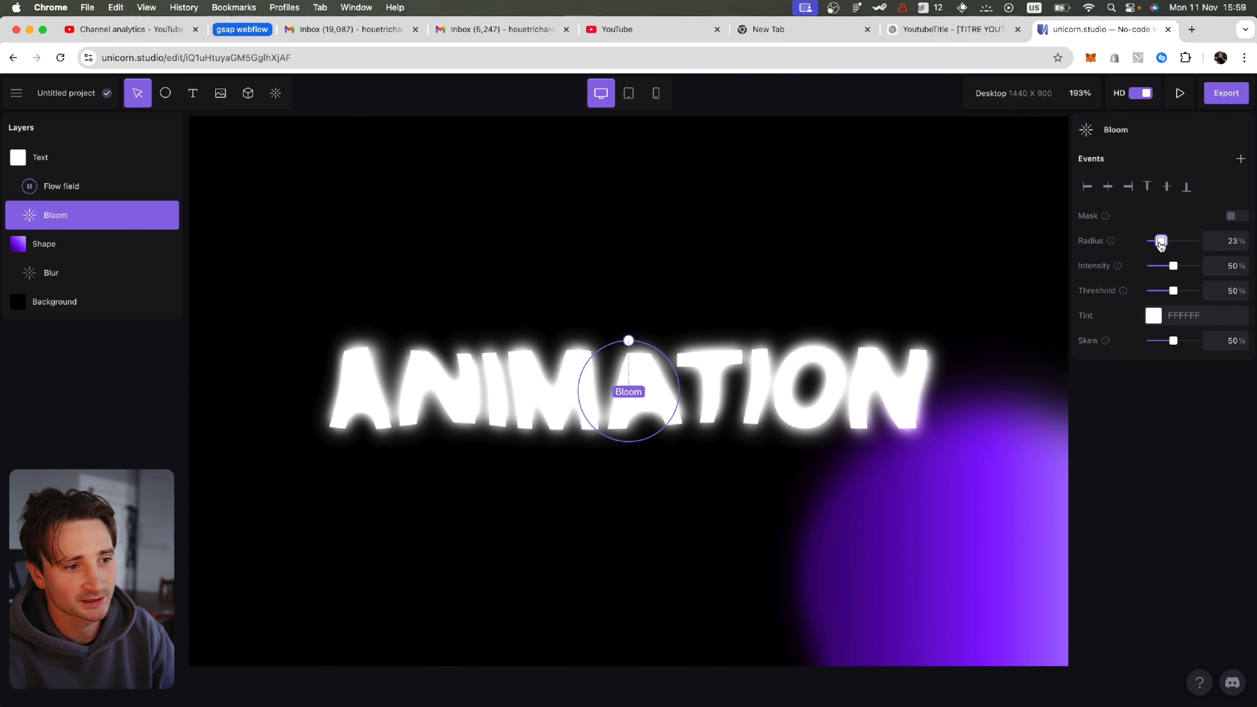
left_click(1154, 316)
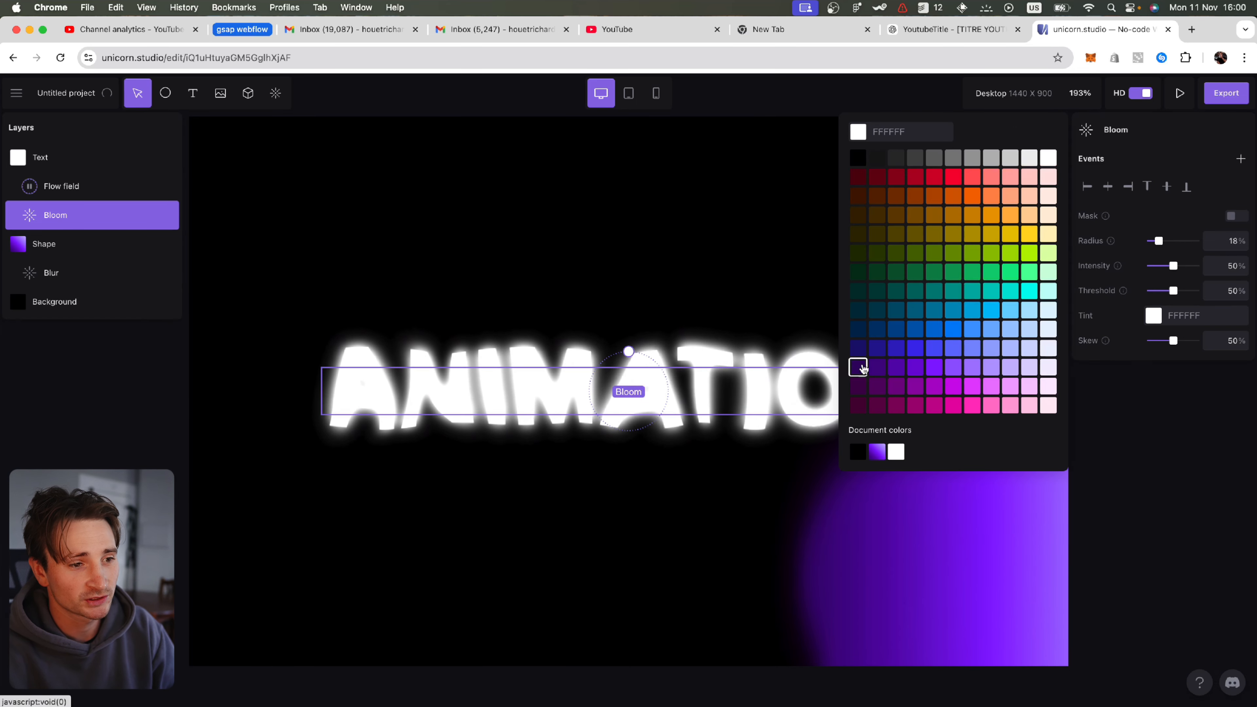
left_click(915, 367)
left_click(933, 366)
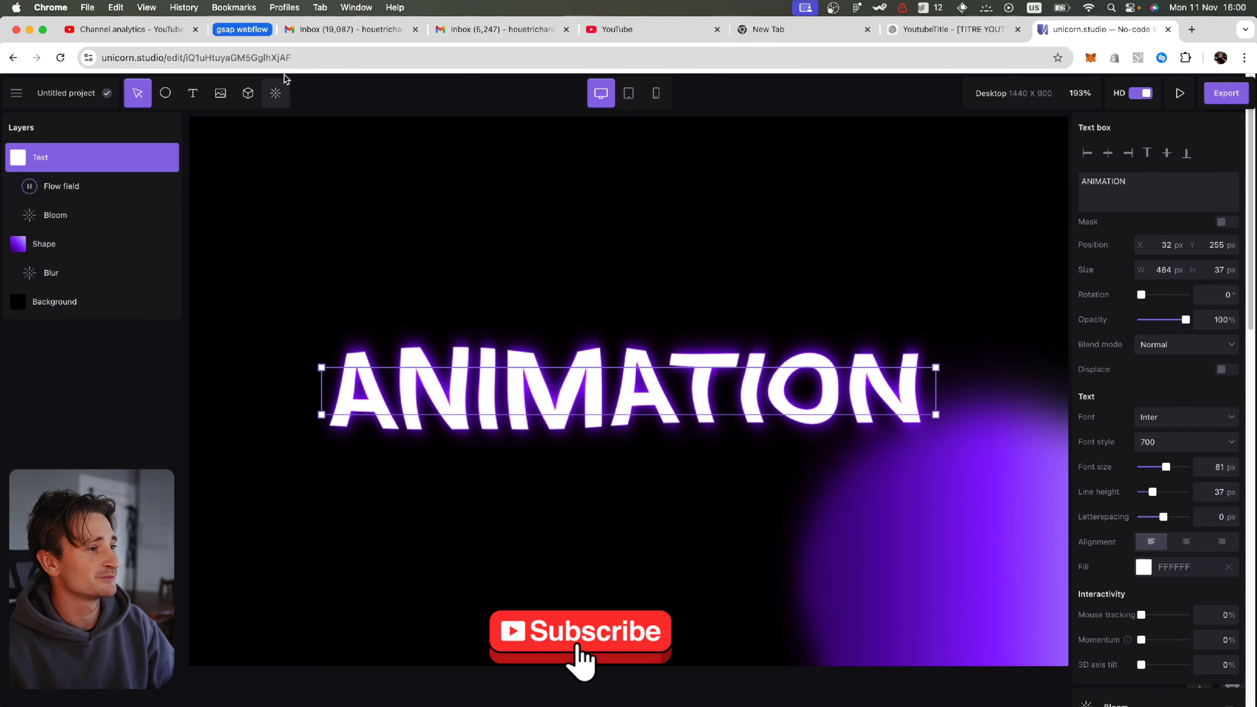
- Add a Beam light effect to the Text layer
left_click(275, 93)
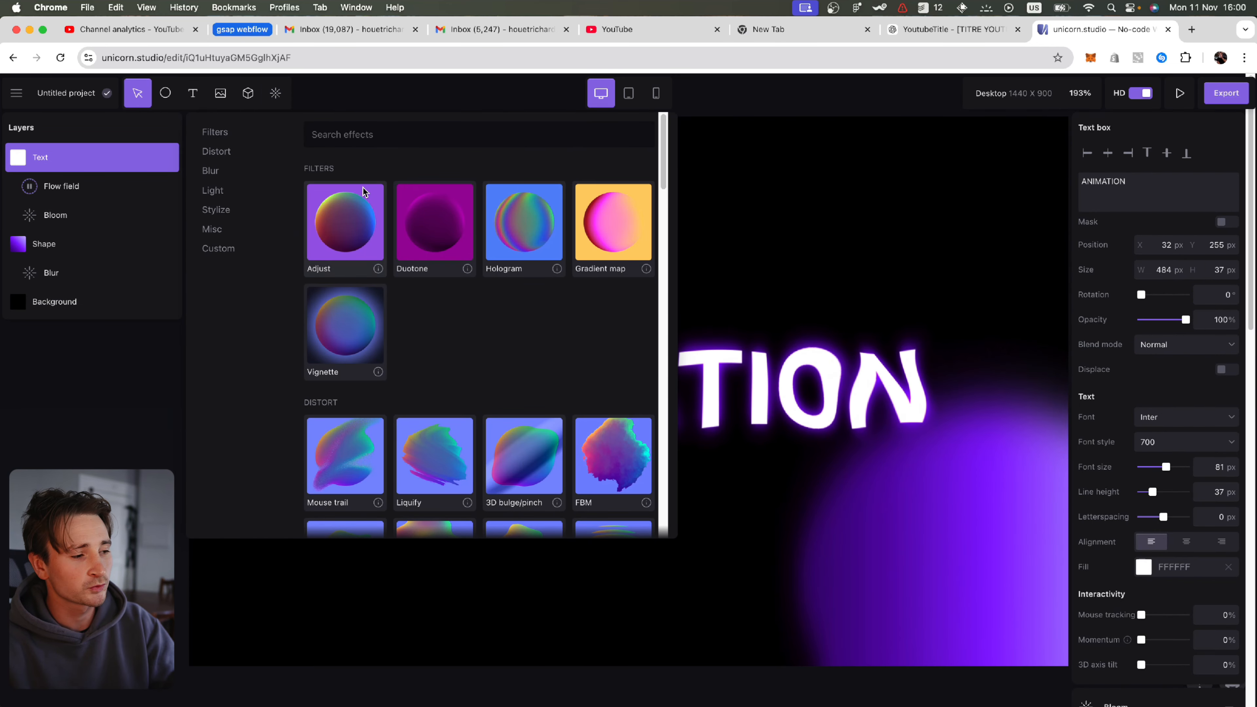
scroll(494, 278, "down", 3)
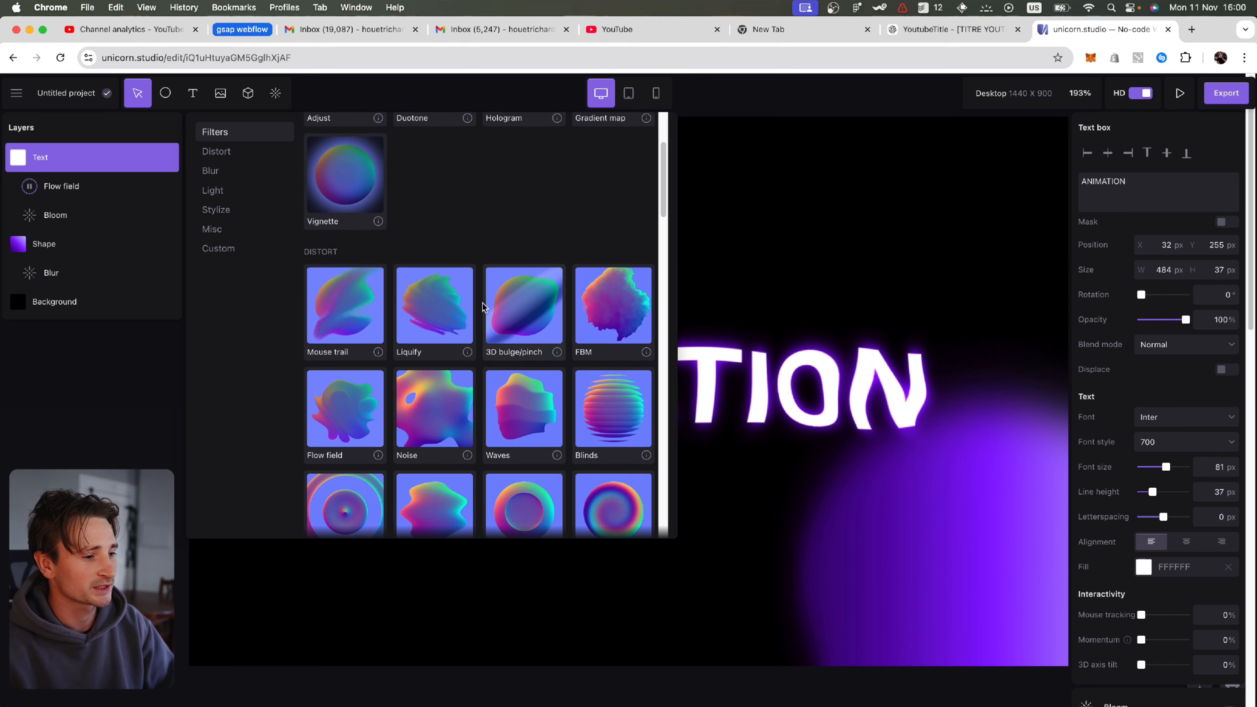
scroll(482, 304, "down", 10)
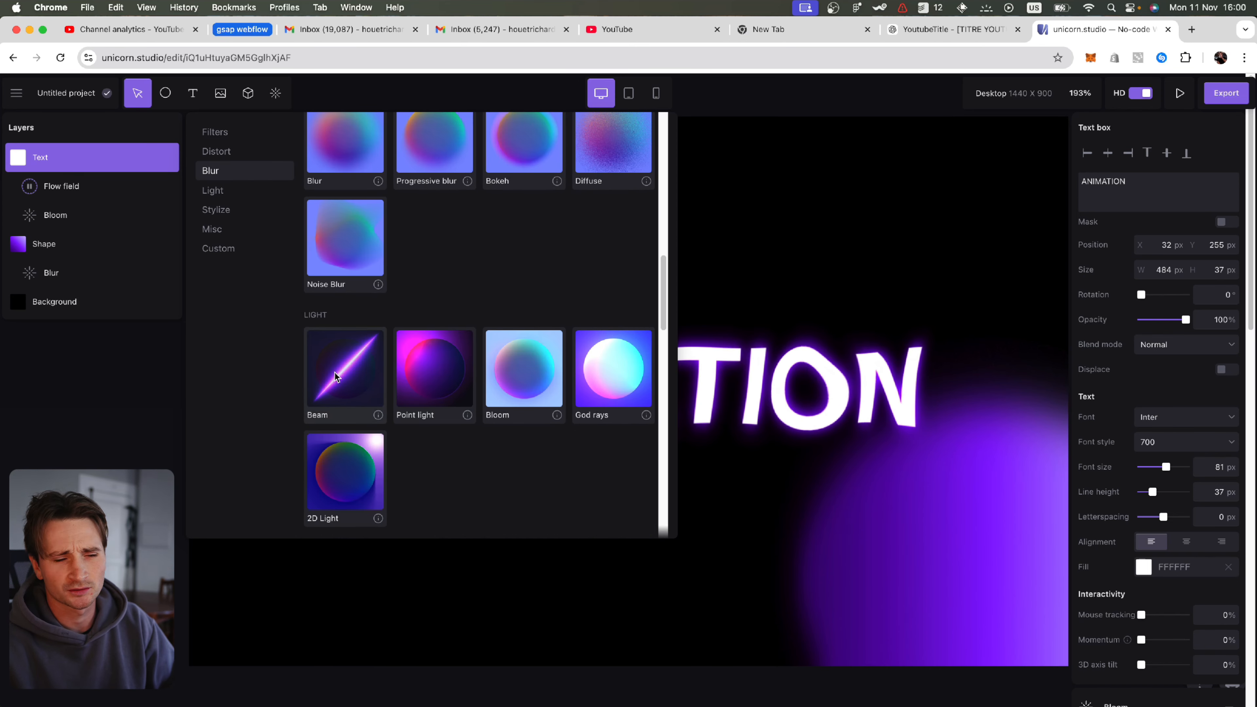
left_click(328, 376)
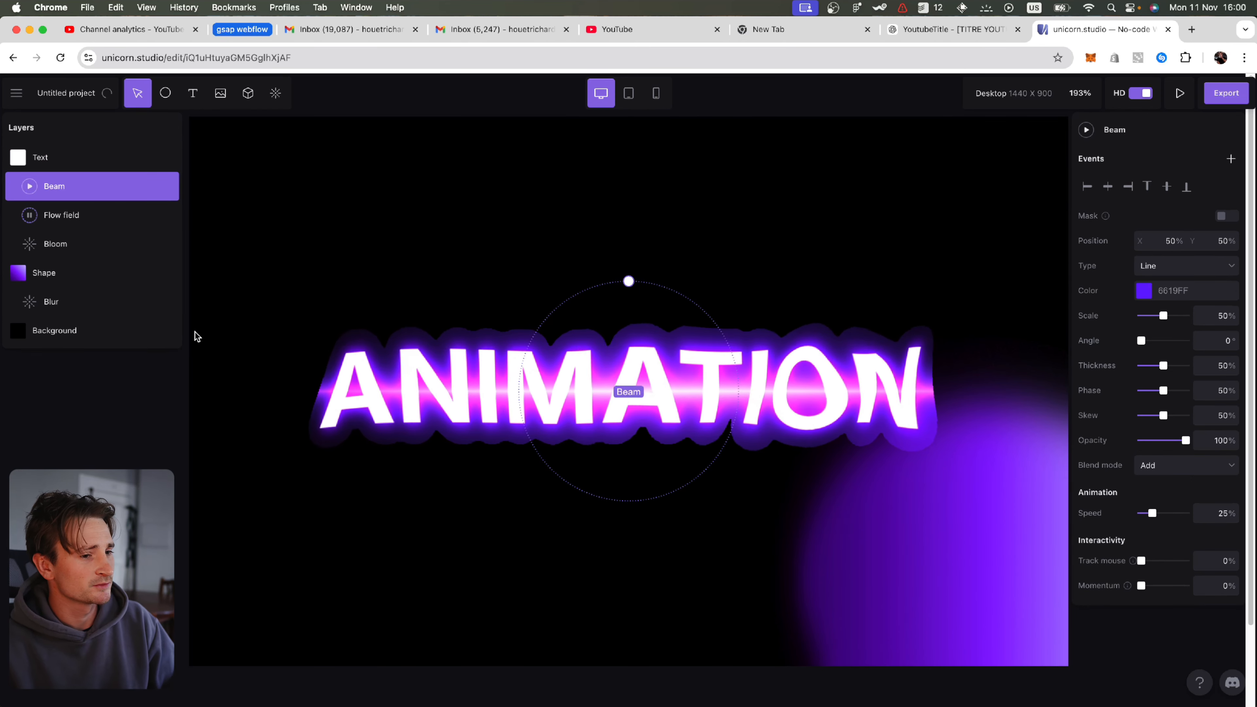
- Move the Beam effect out of the Text layer to sit directly above Shape, and play its animation
left_click_drag(56, 243, 38, 166)
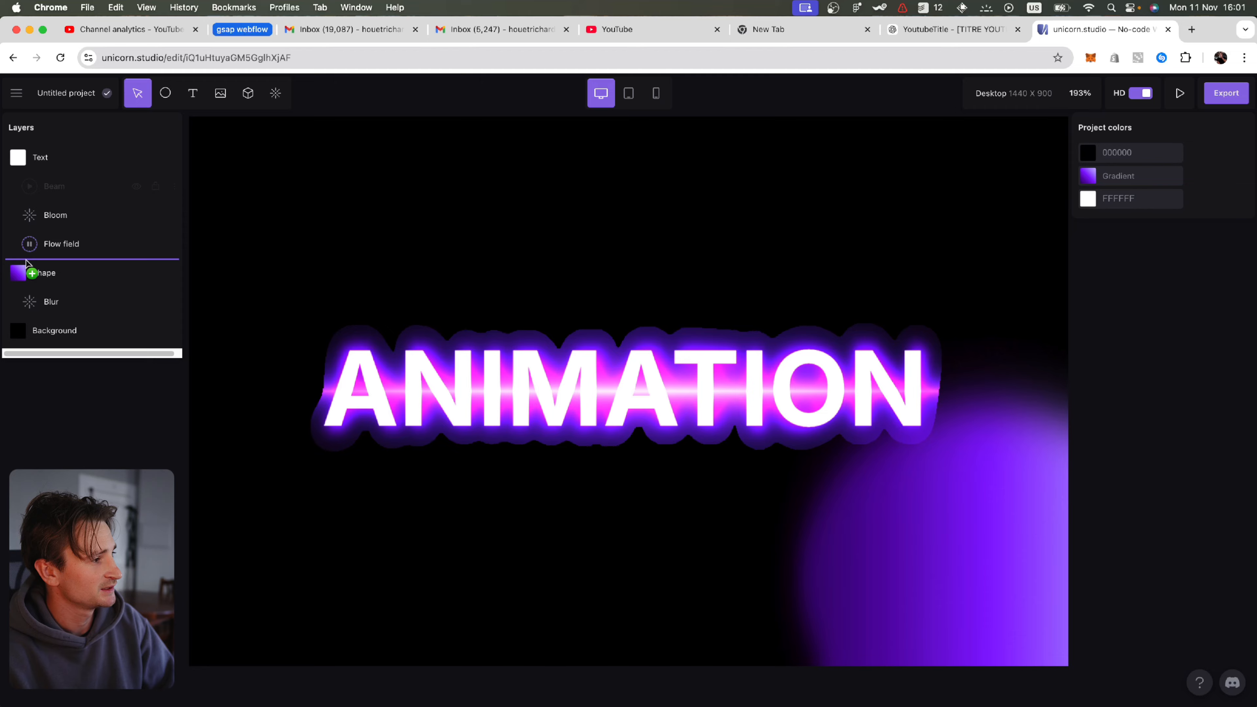
left_click_drag(26, 263, 25, 261)
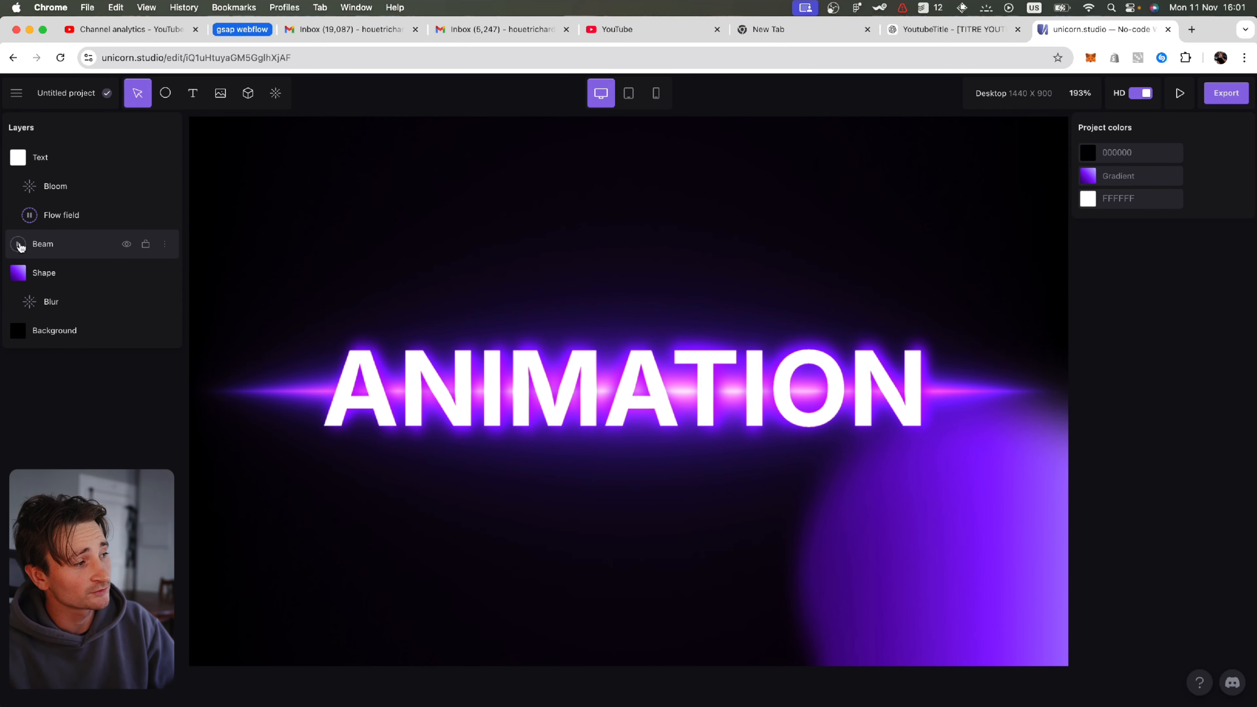
left_click(20, 247)
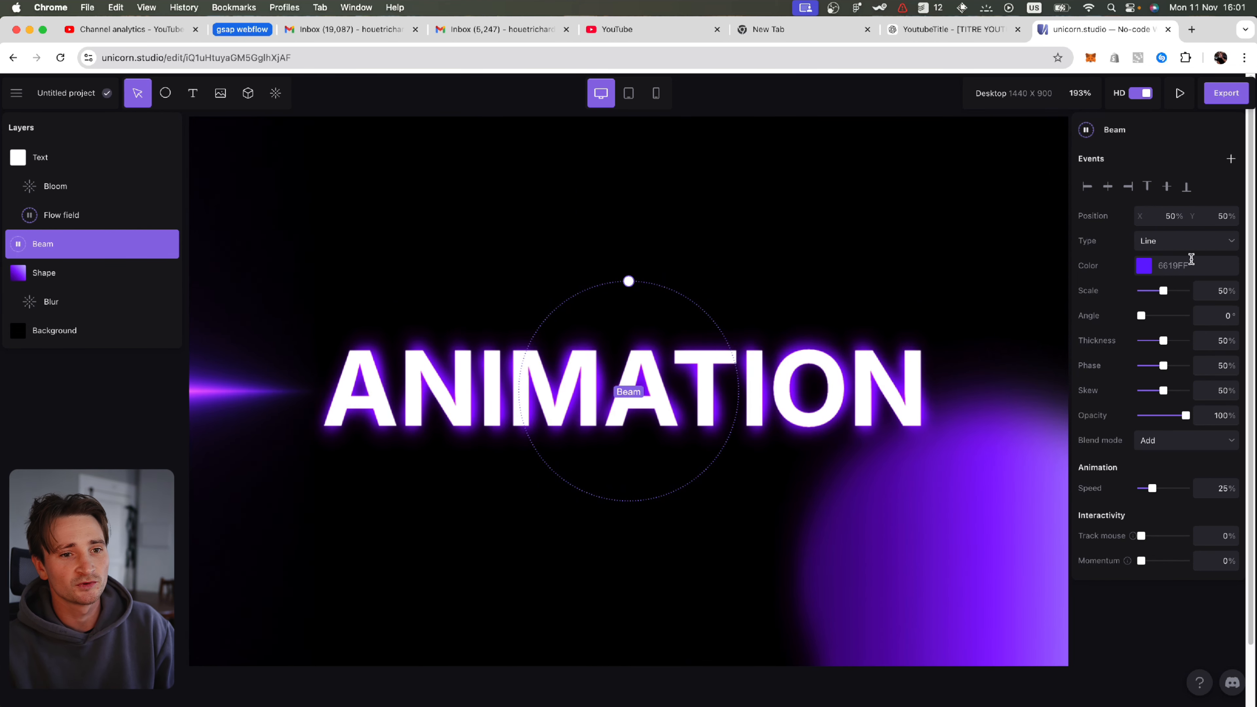
- Try the Point and Ring types for the Beam effect and settle on the Star type
left_click(1186, 242)
left_click(1169, 265)
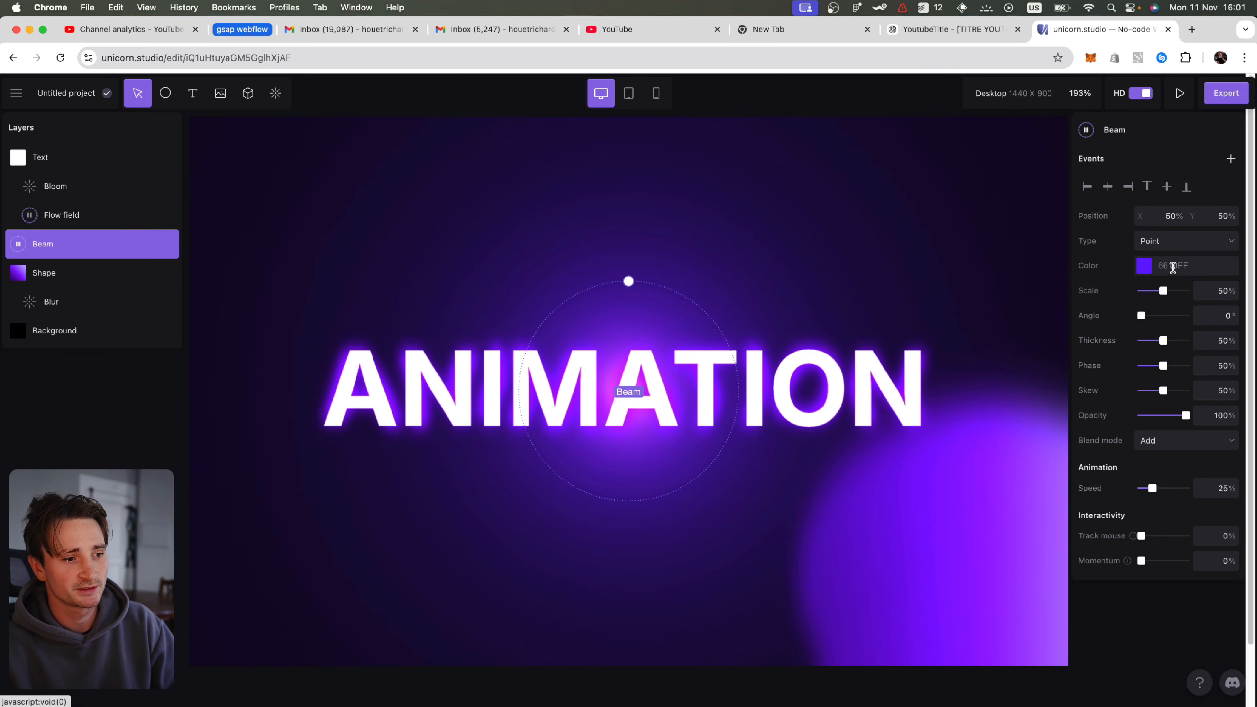
left_click(1168, 245)
left_click(1167, 284)
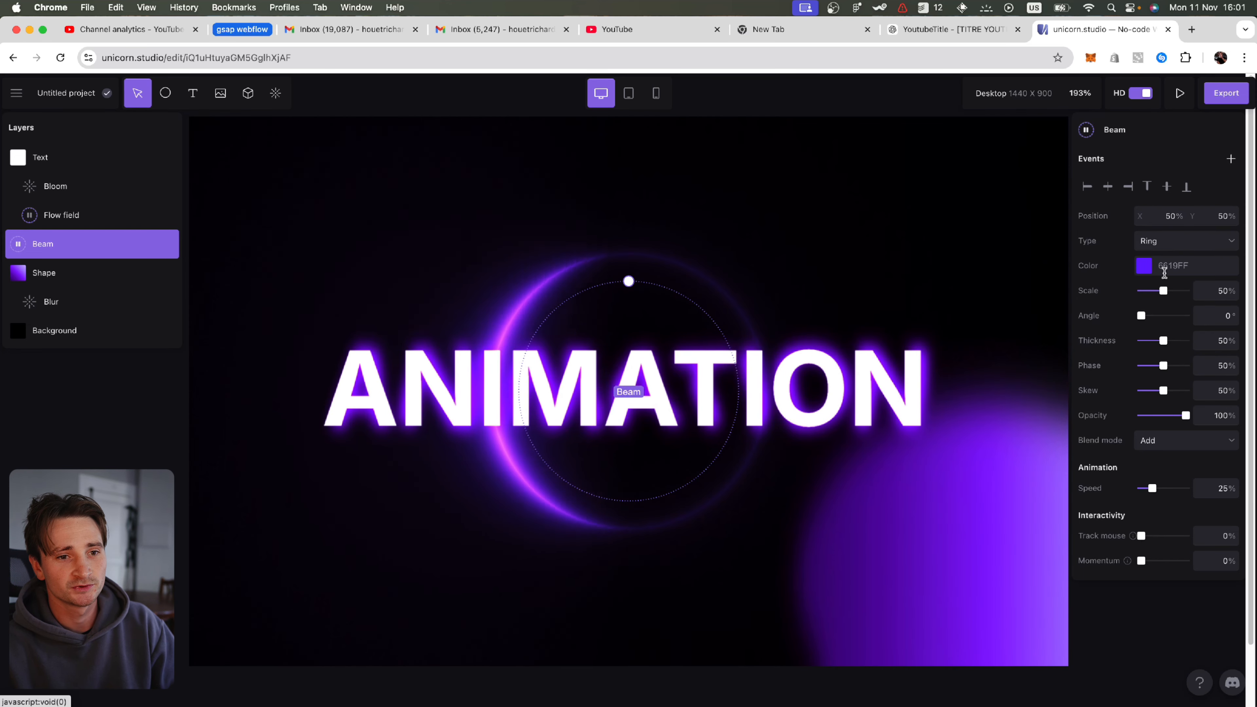
left_click(1160, 240)
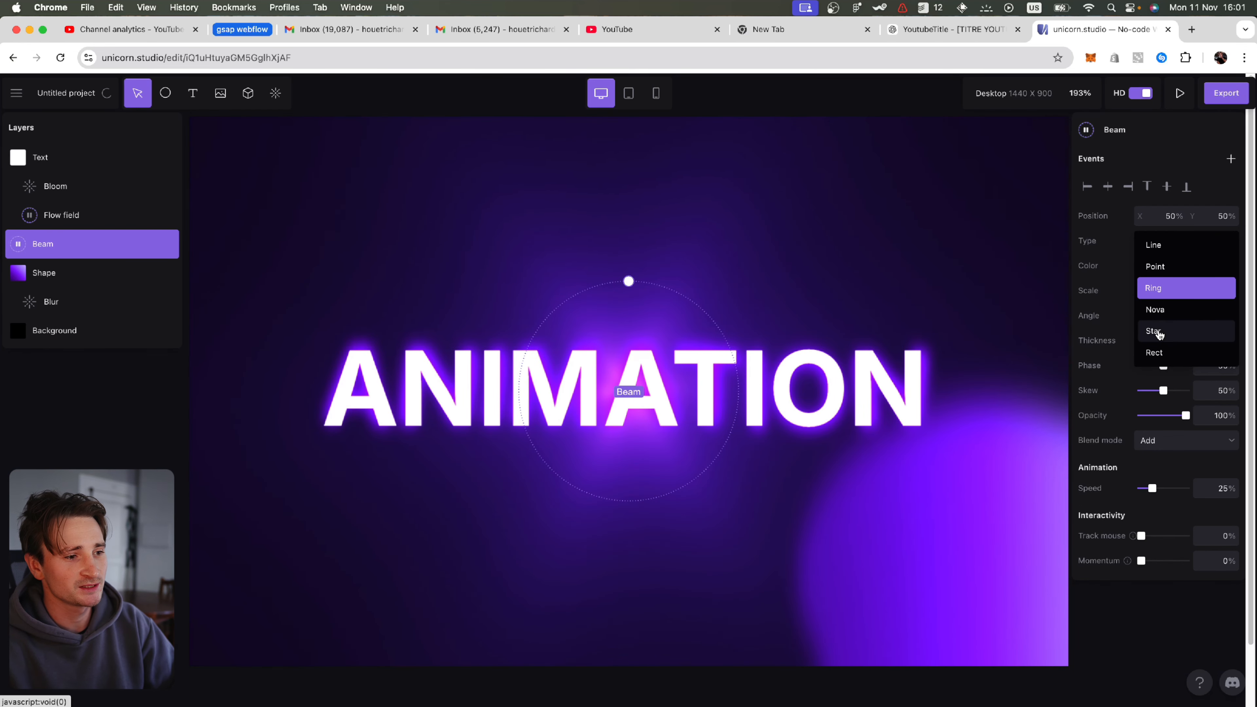
left_click(1156, 332)
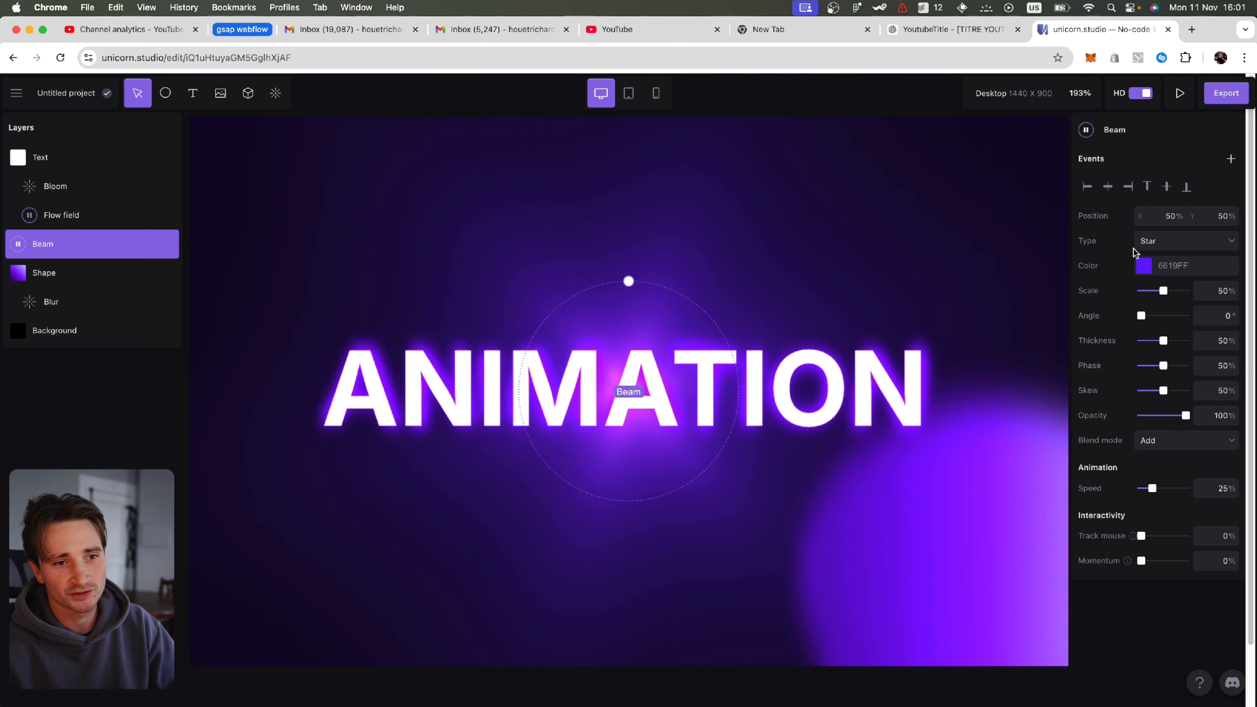
- Set the Beam's color to blue 006DD3 and its opacity to 63%, and preview the scene
left_click(1143, 268)
left_click(934, 329)
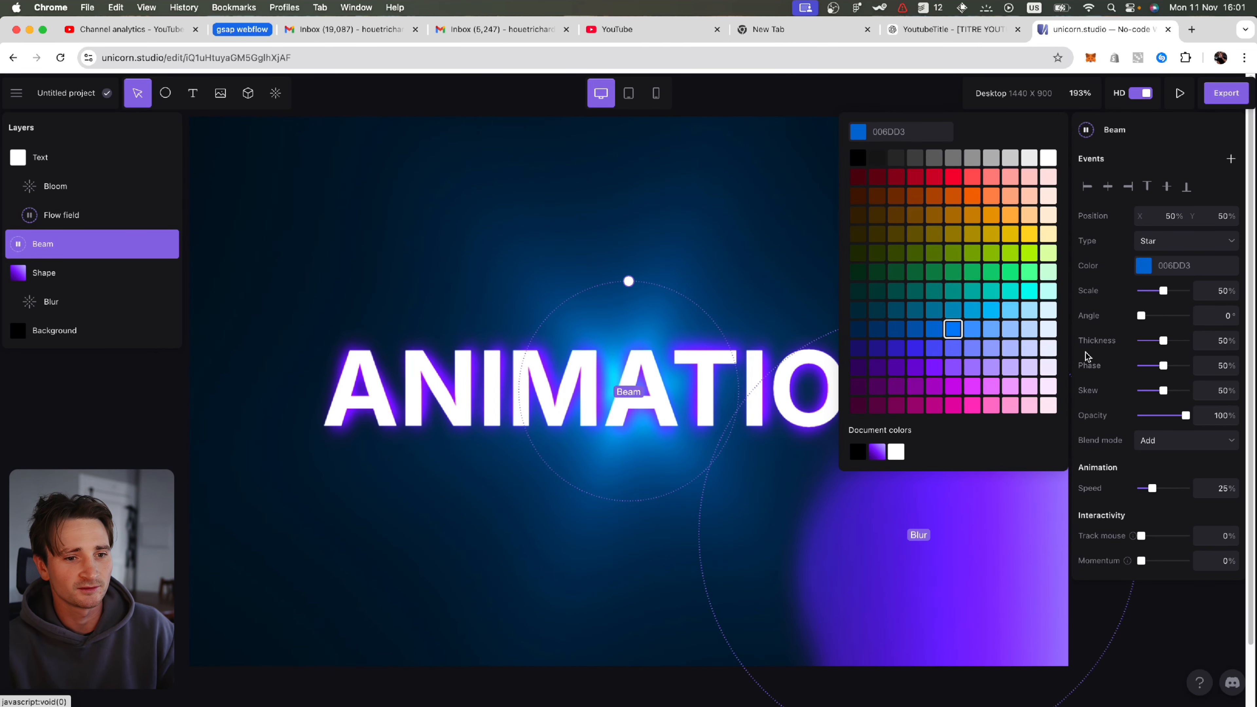
left_click_drag(1185, 415, 1171, 416)
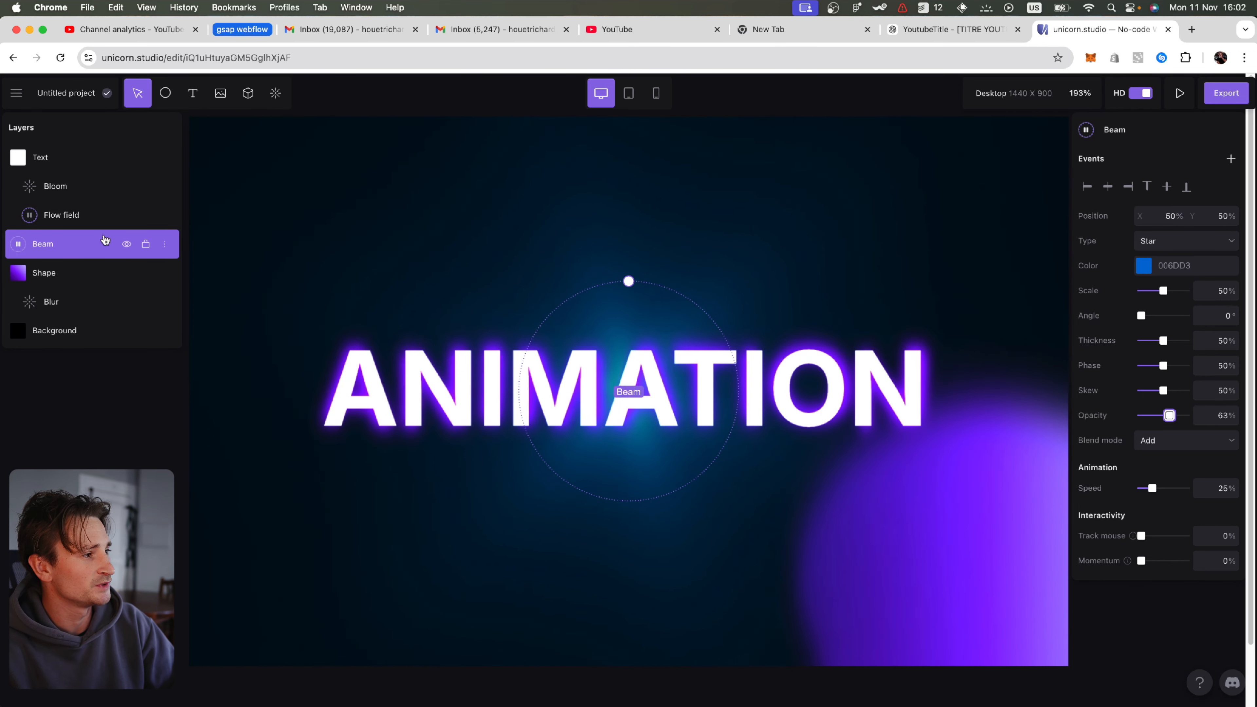
left_click(1179, 93)
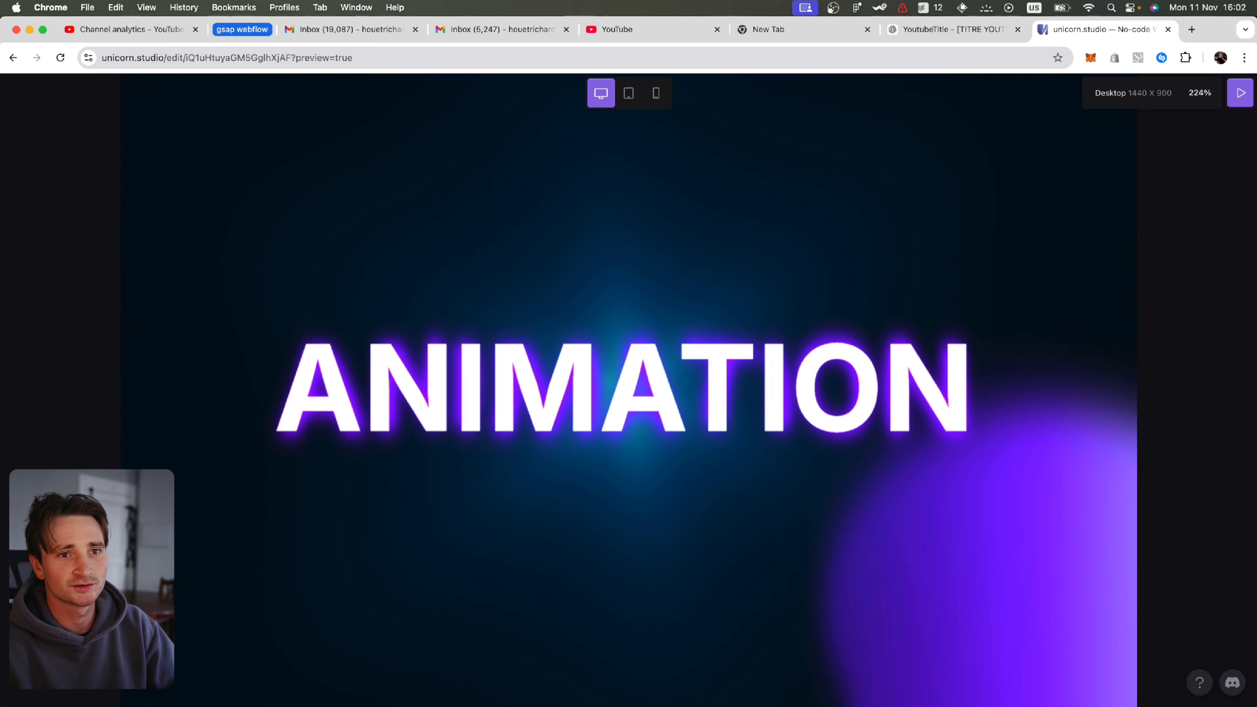
left_click(1236, 94)
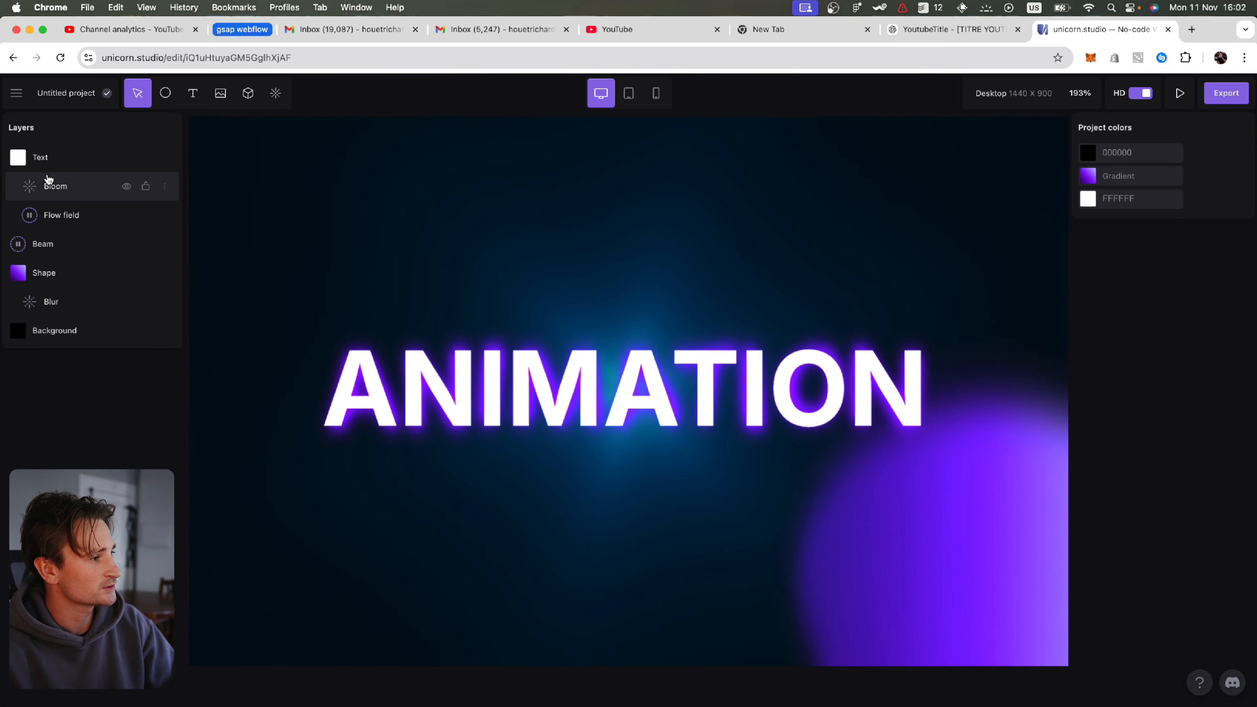
- Move Flow field above Bloom in the Text layer and preview the animated scene
left_click(34, 218)
left_click_drag(34, 218, 54, 199)
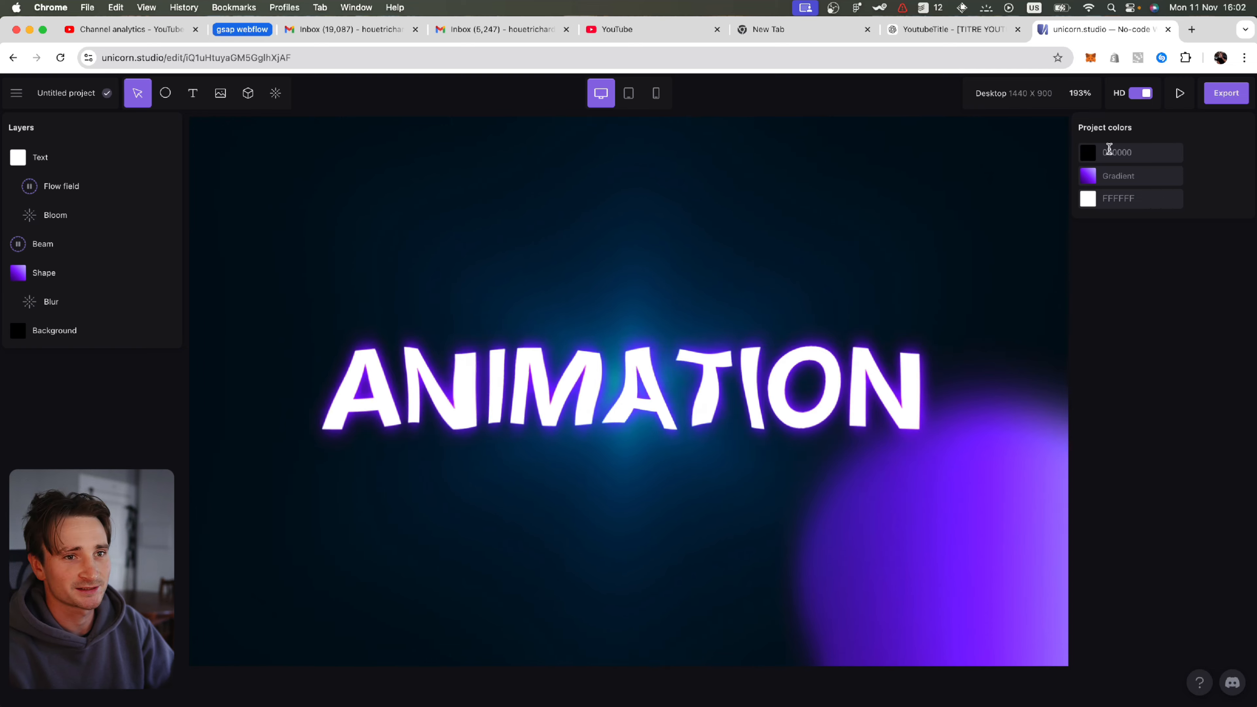
left_click(1180, 93)
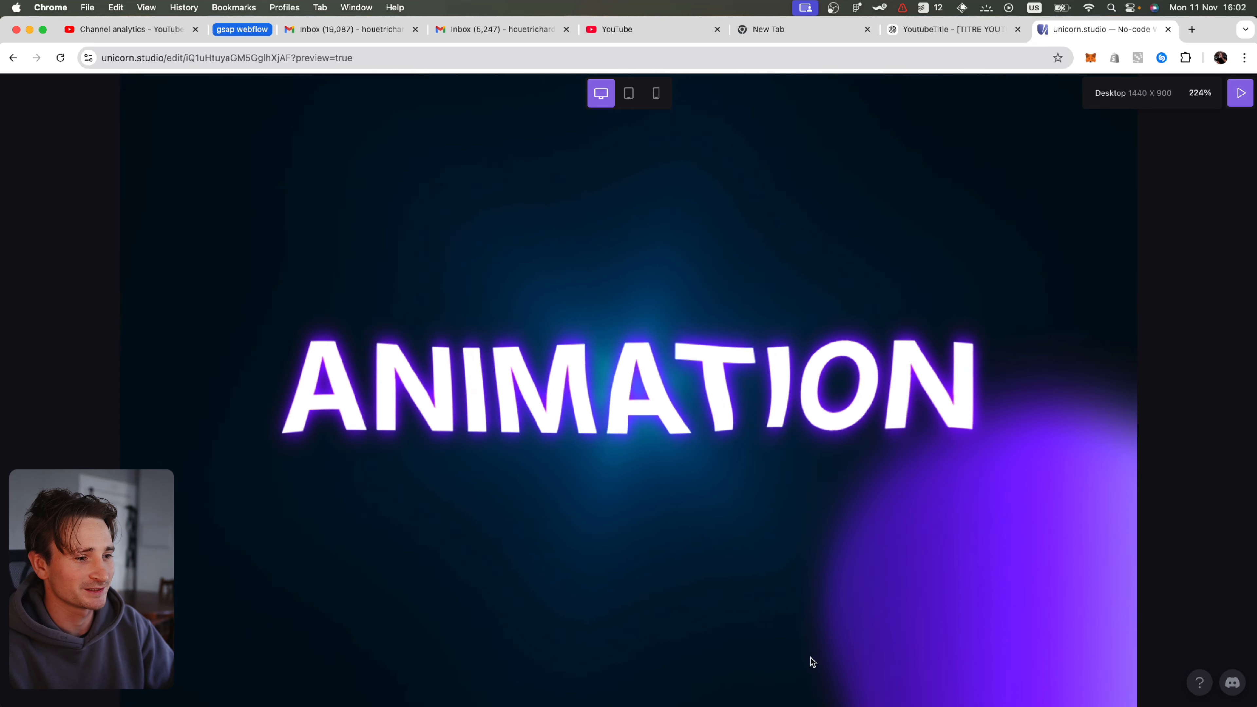
left_click(1242, 97)
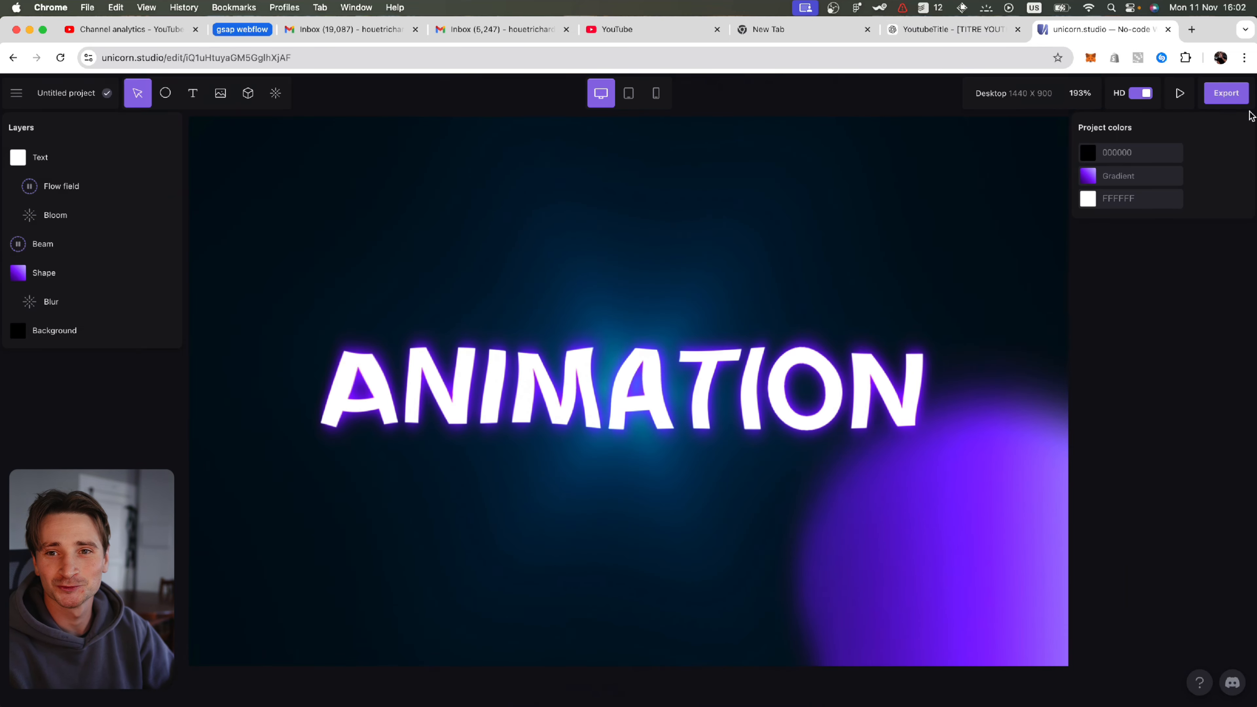
- Add a torus 3D shape to the scene
left_click(248, 93)
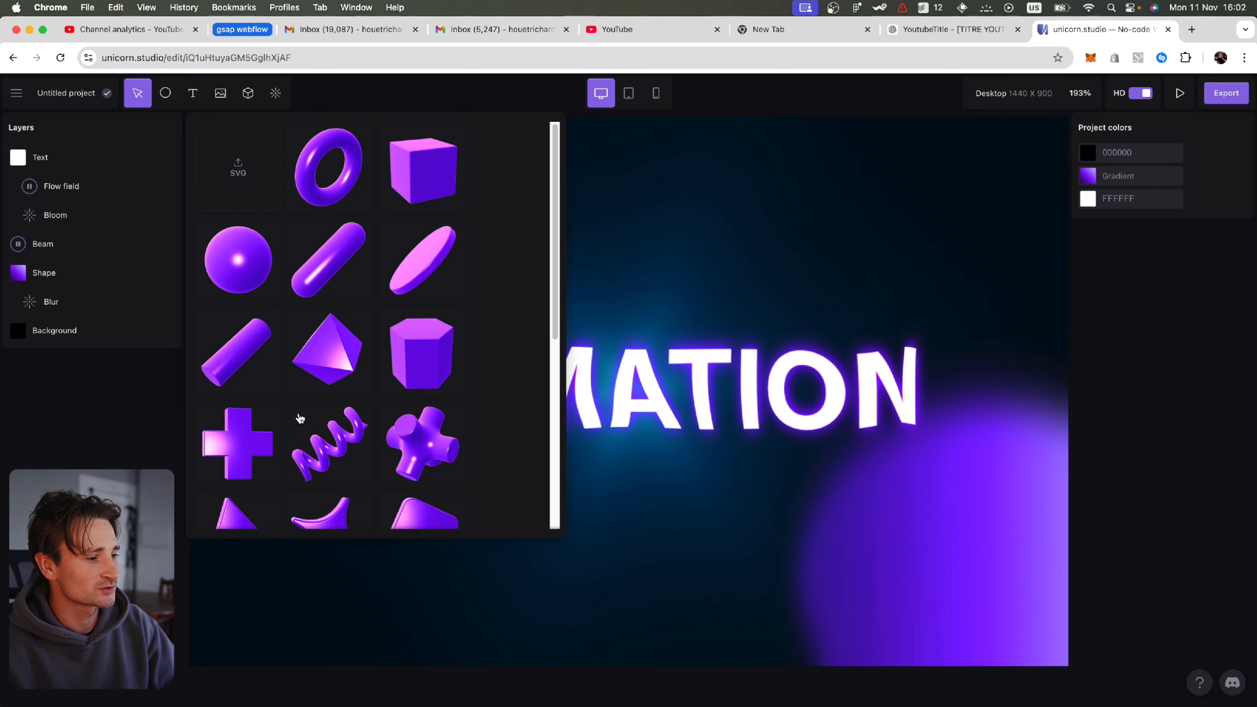
scroll(357, 396, "down", 5)
scroll(340, 297, "up", 5)
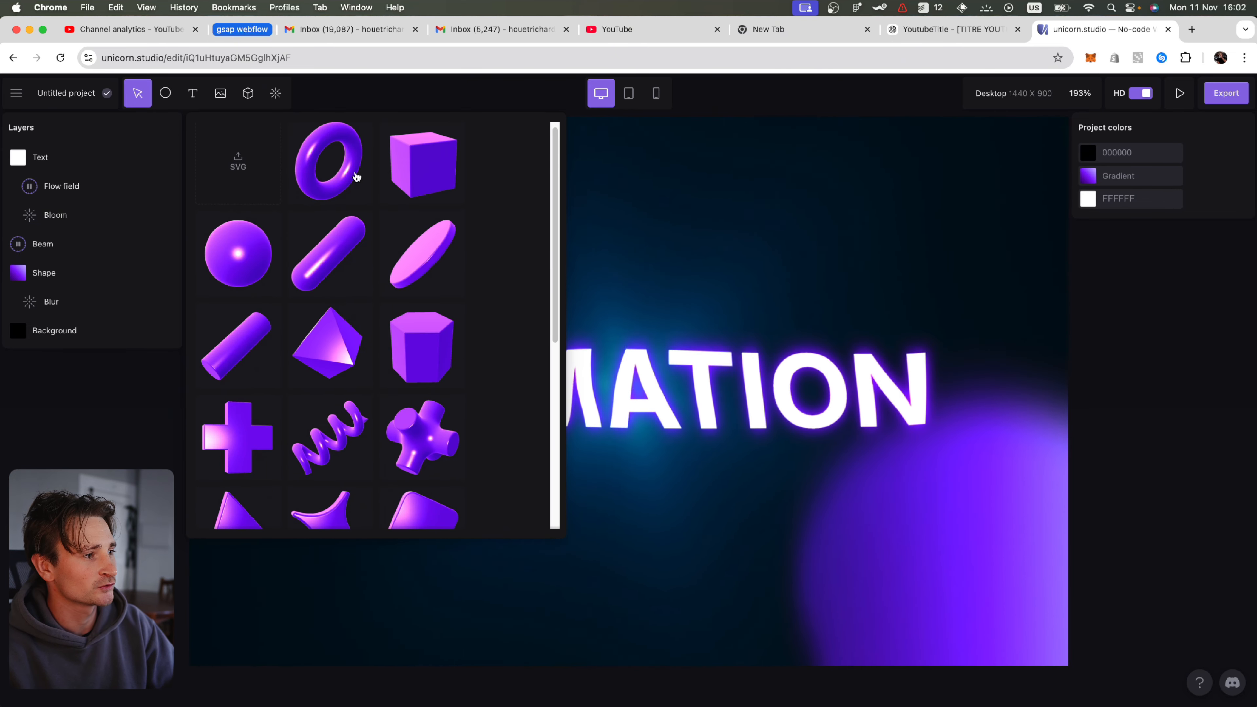
left_click(348, 173)
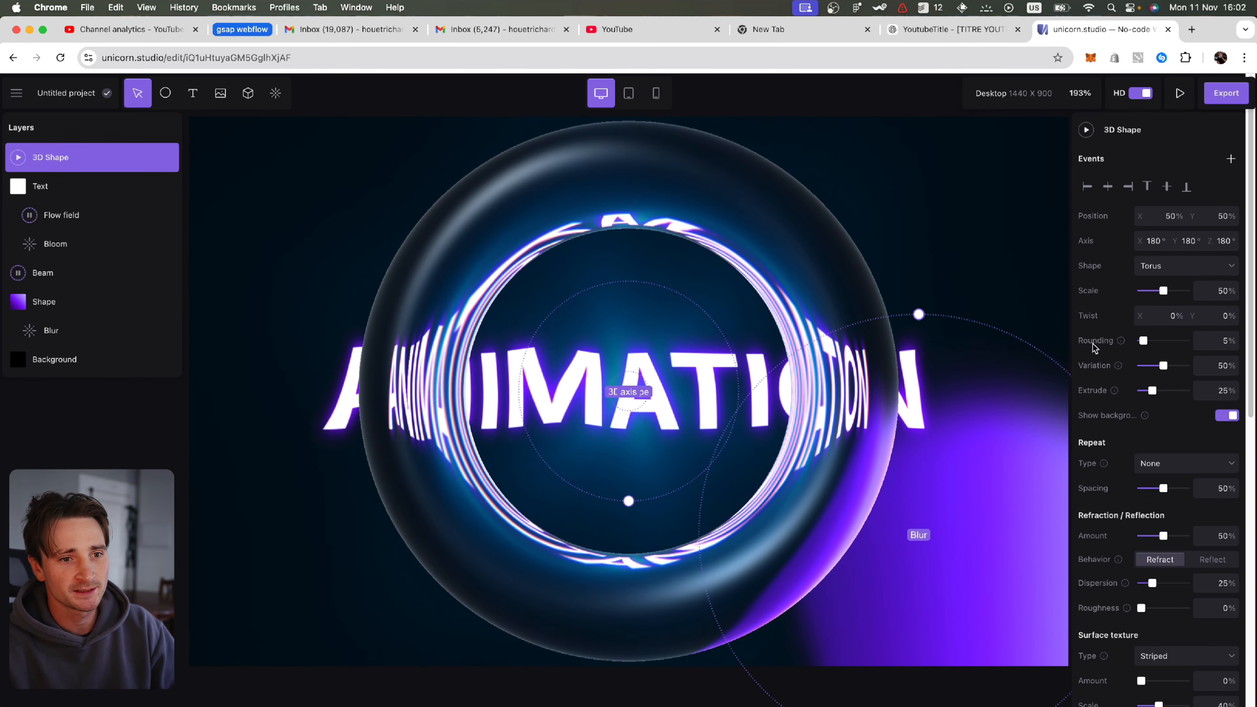
- Scale the torus to 12%, tilt its axis to X 195° and Y 196°, and position it at X 84%, Y 68% over the purple circle
left_click_drag(1164, 291, 1150, 291)
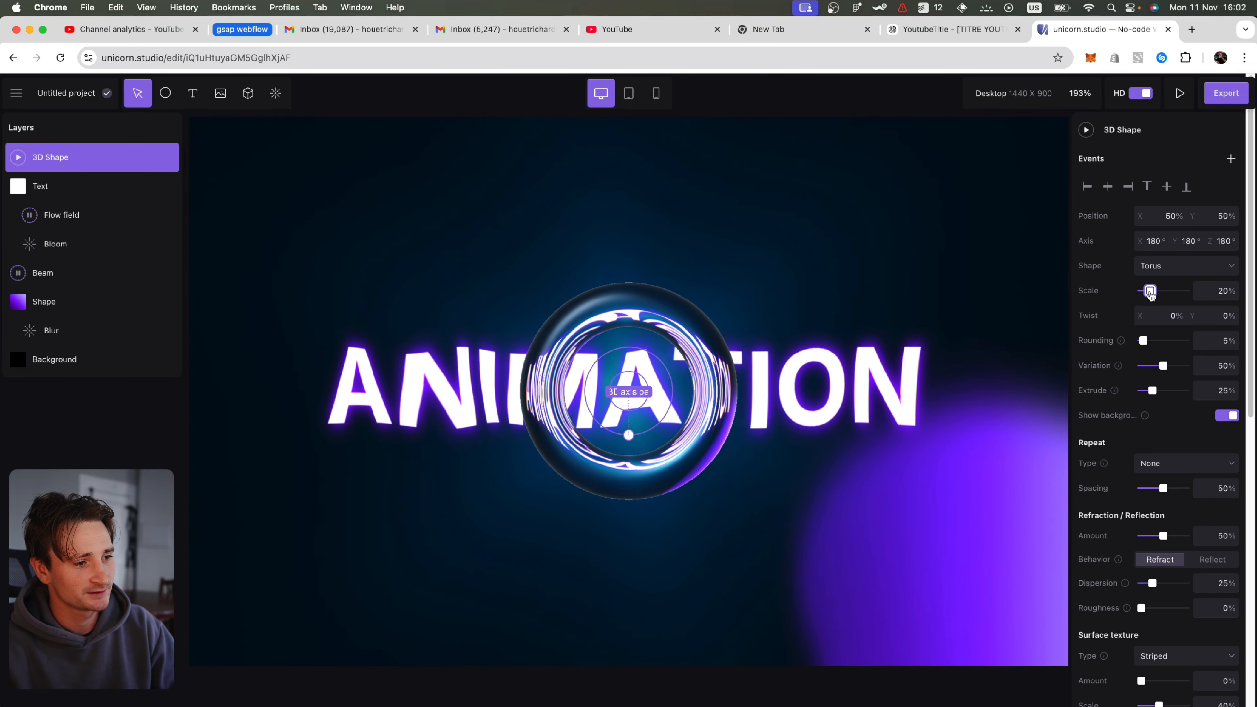
left_click_drag(628, 392, 679, 405)
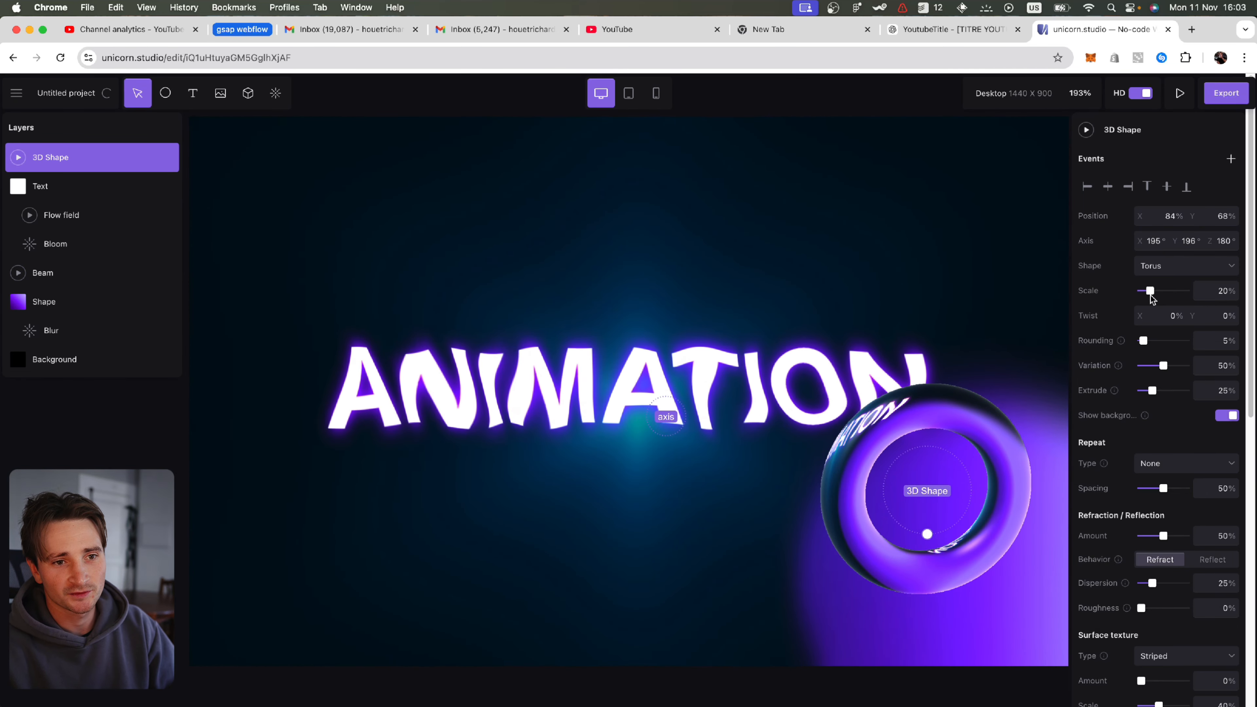
left_click_drag(1151, 298, 1146, 296)
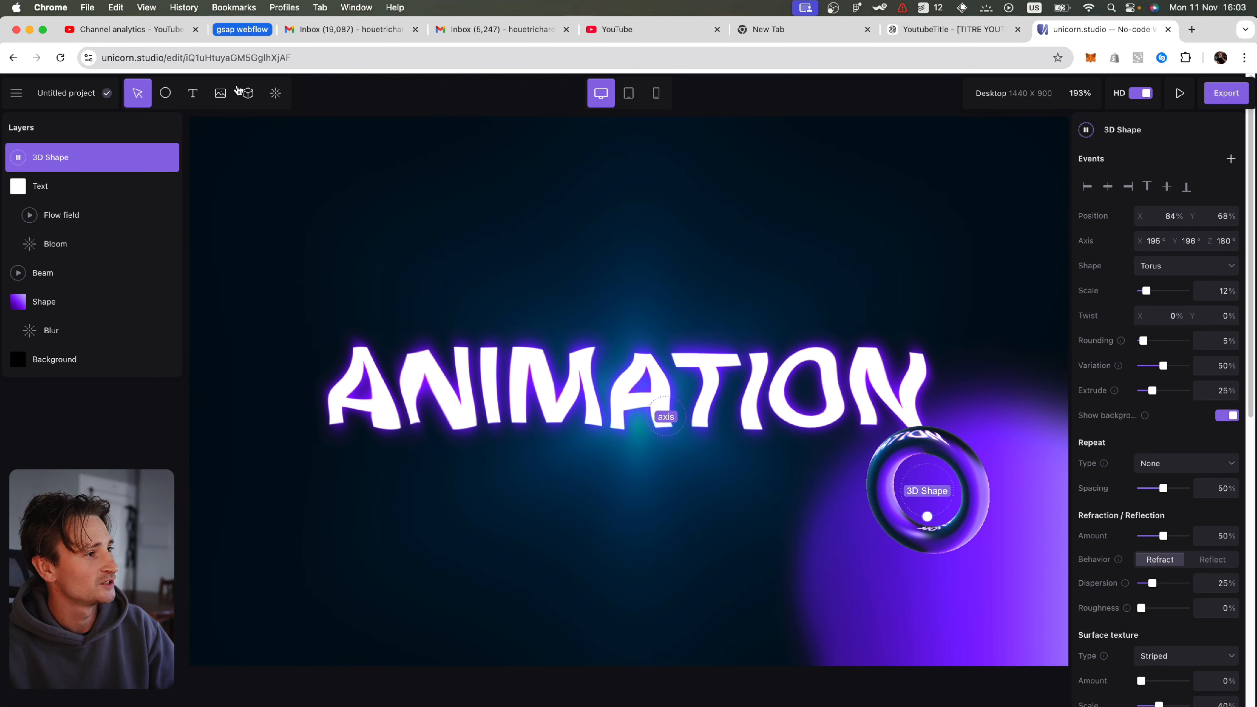
- Add a Rounded Cross 3D shape to the scene
left_click(244, 93)
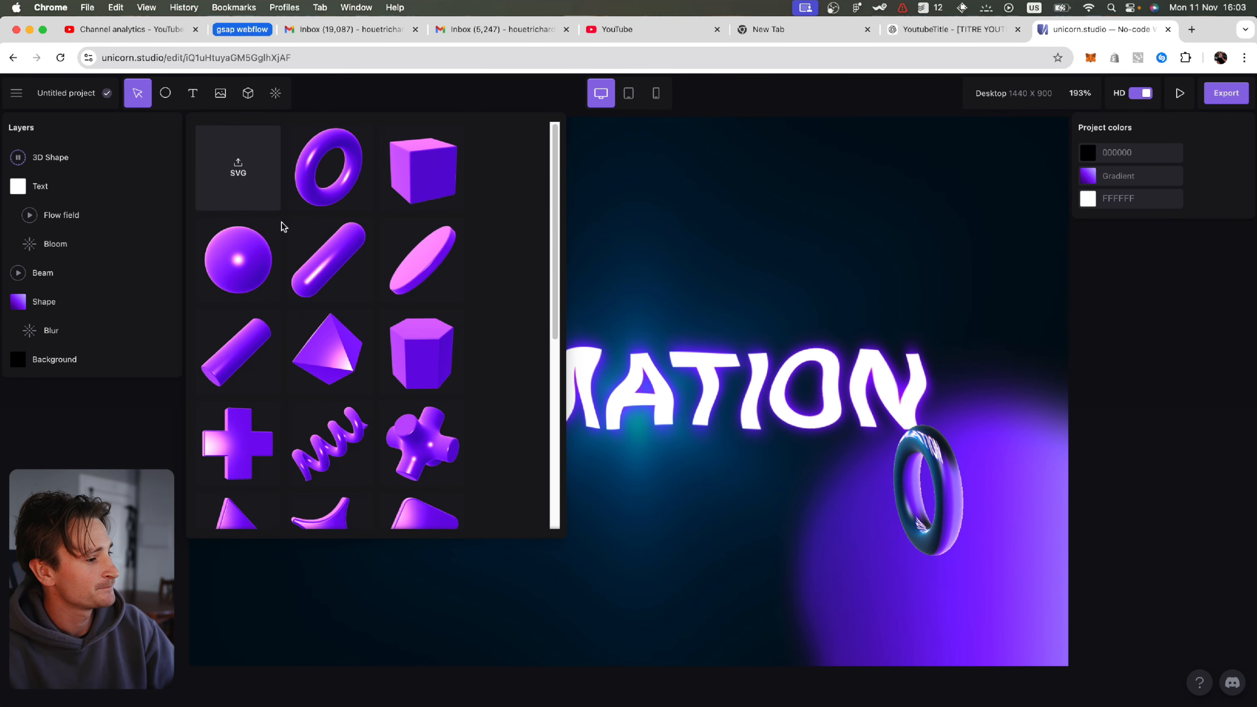
scroll(311, 370, "down", 3)
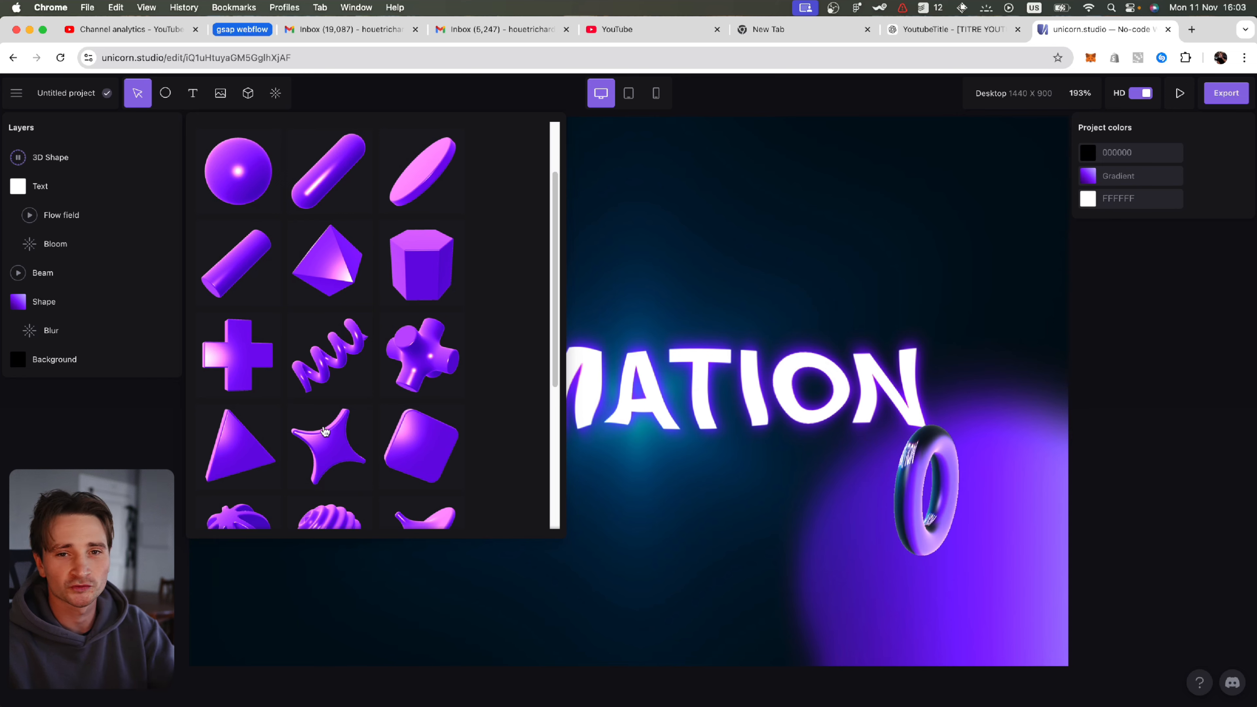
scroll(335, 445, "down", 5)
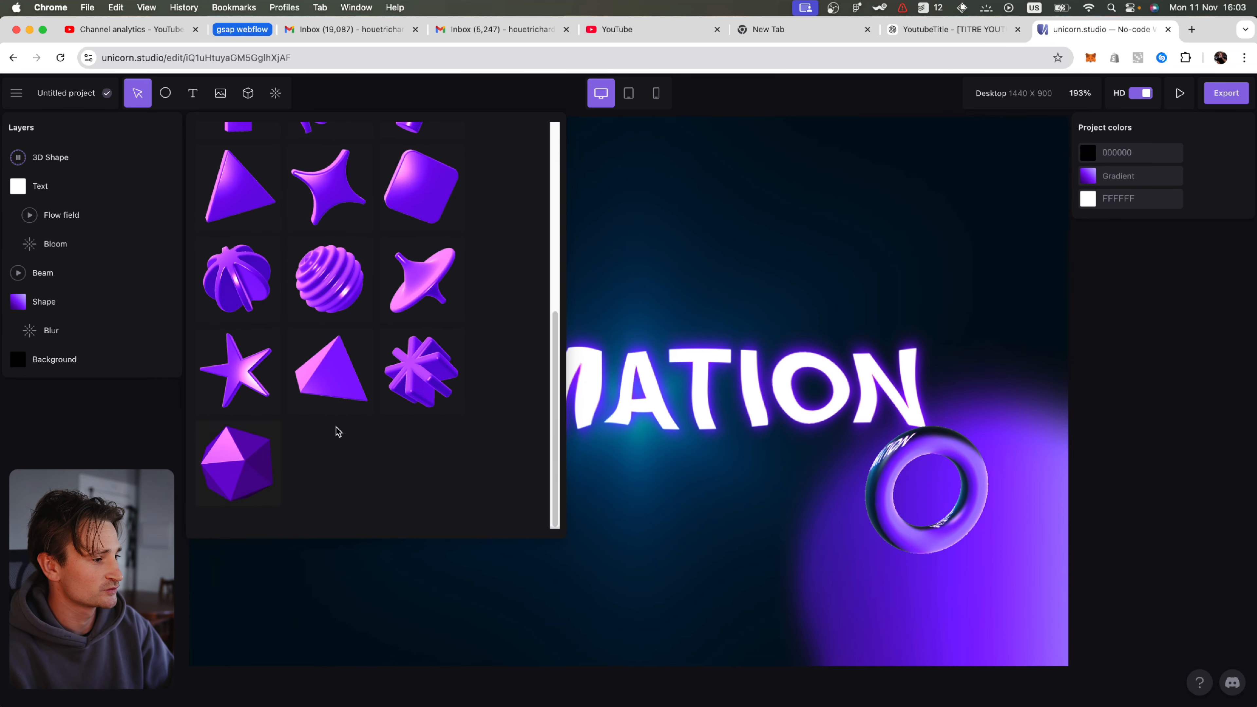
scroll(336, 430, "up", 2)
left_click(335, 304)
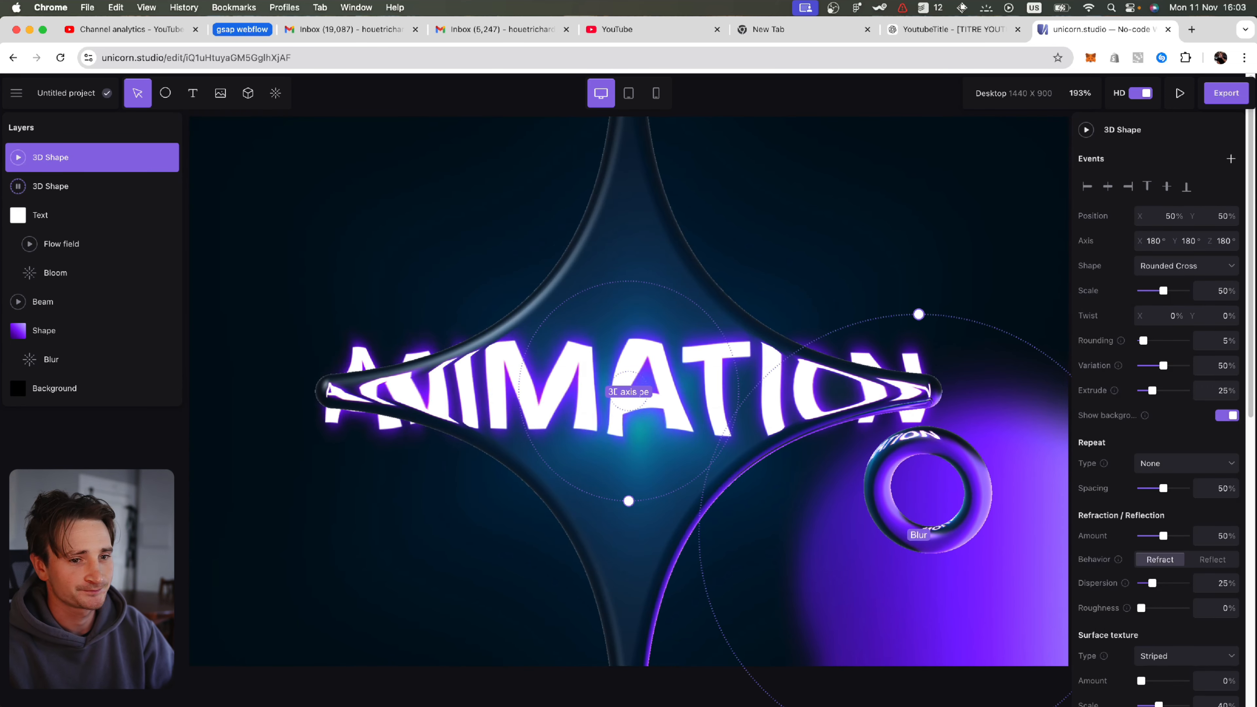
- Scale the Rounded Cross to 17%, rotate its Z axis to 256° and position it at X 16%, Y 38% by the first letter
left_click_drag(1164, 291, 1147, 293)
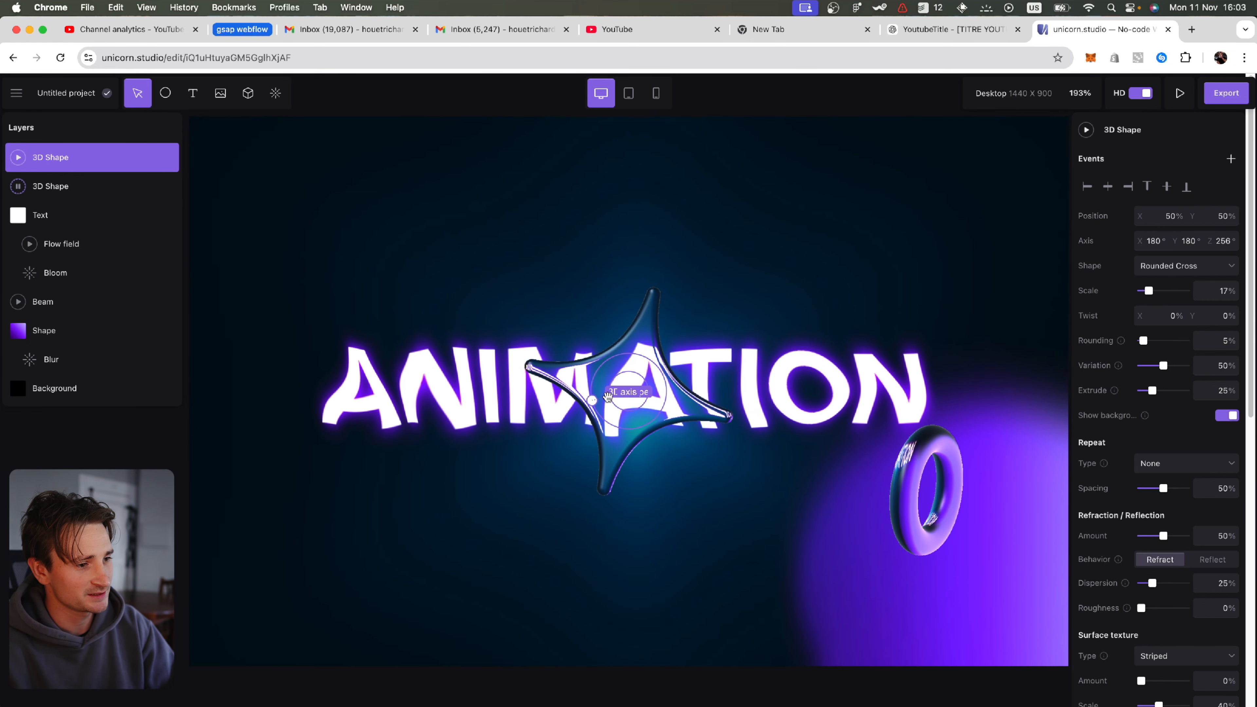
left_click_drag(622, 402, 308, 326)
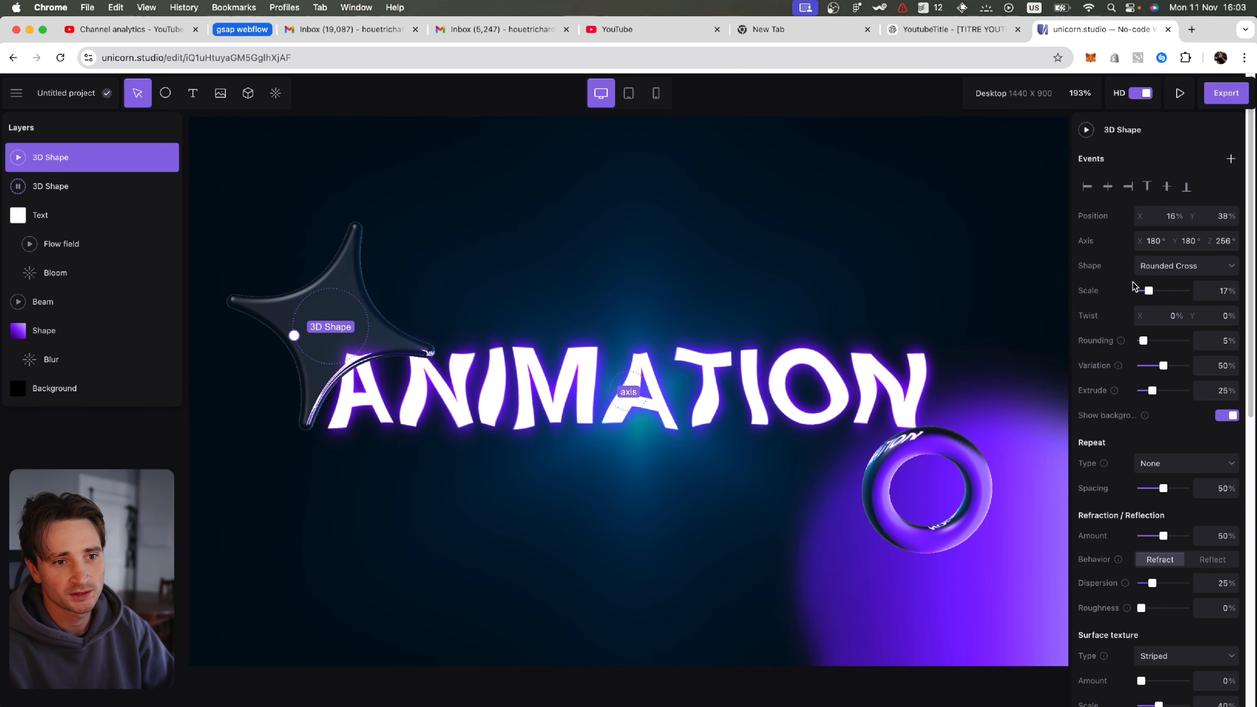
- Scale the Rounded Cross to 7% and start its animation with a momentum of 13%
left_click_drag(1148, 291, 1145, 291)
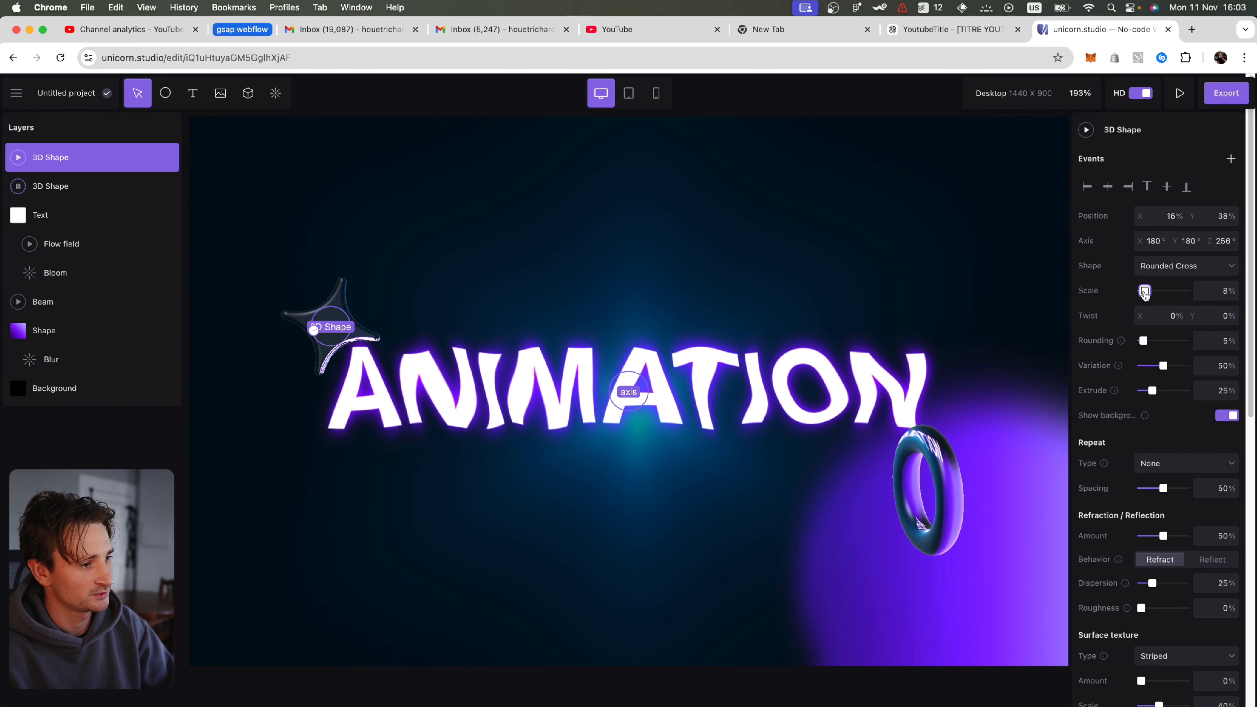
left_click(19, 158)
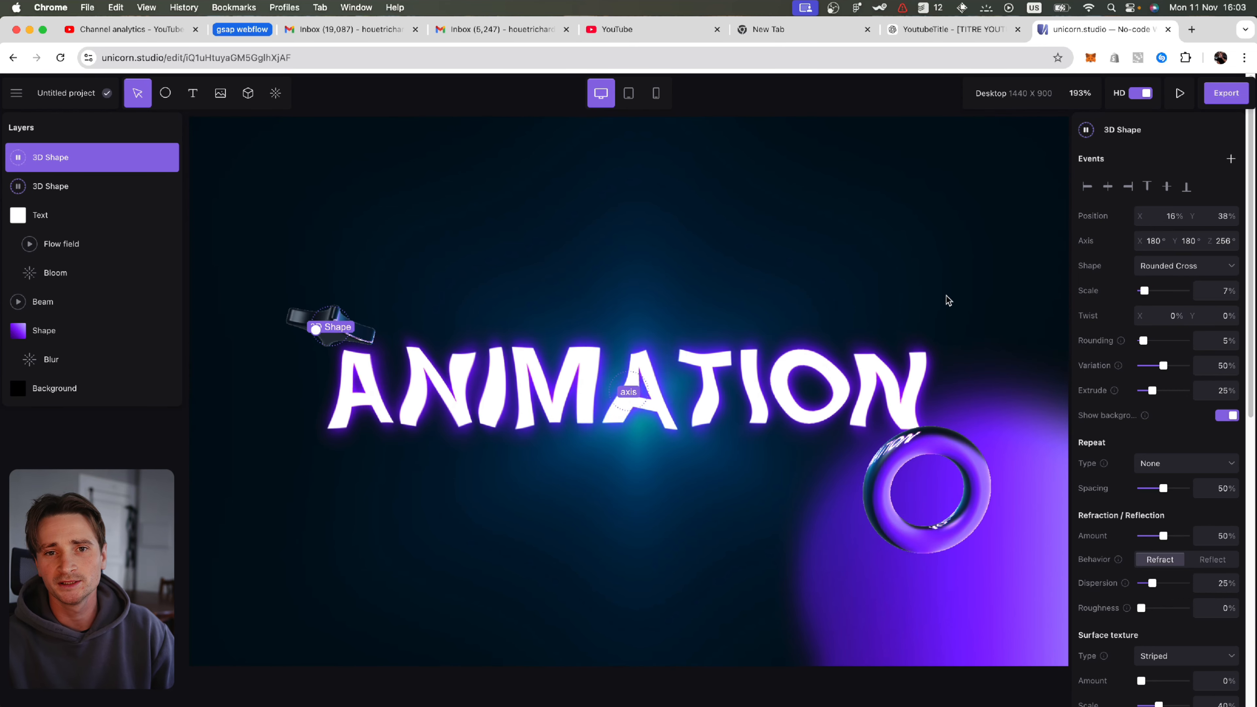
scroll(1158, 397, "down", 8)
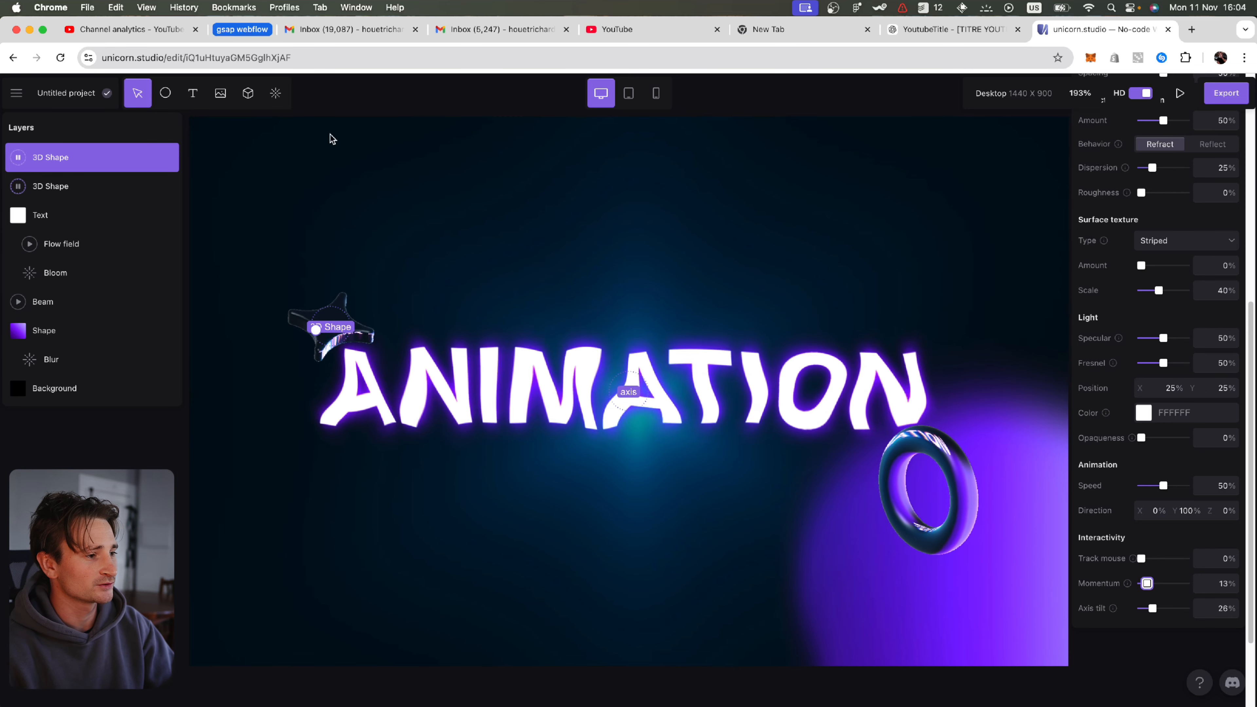
- Preview the finished scene, return to the editor and open the Embed export options
left_click(1180, 93)
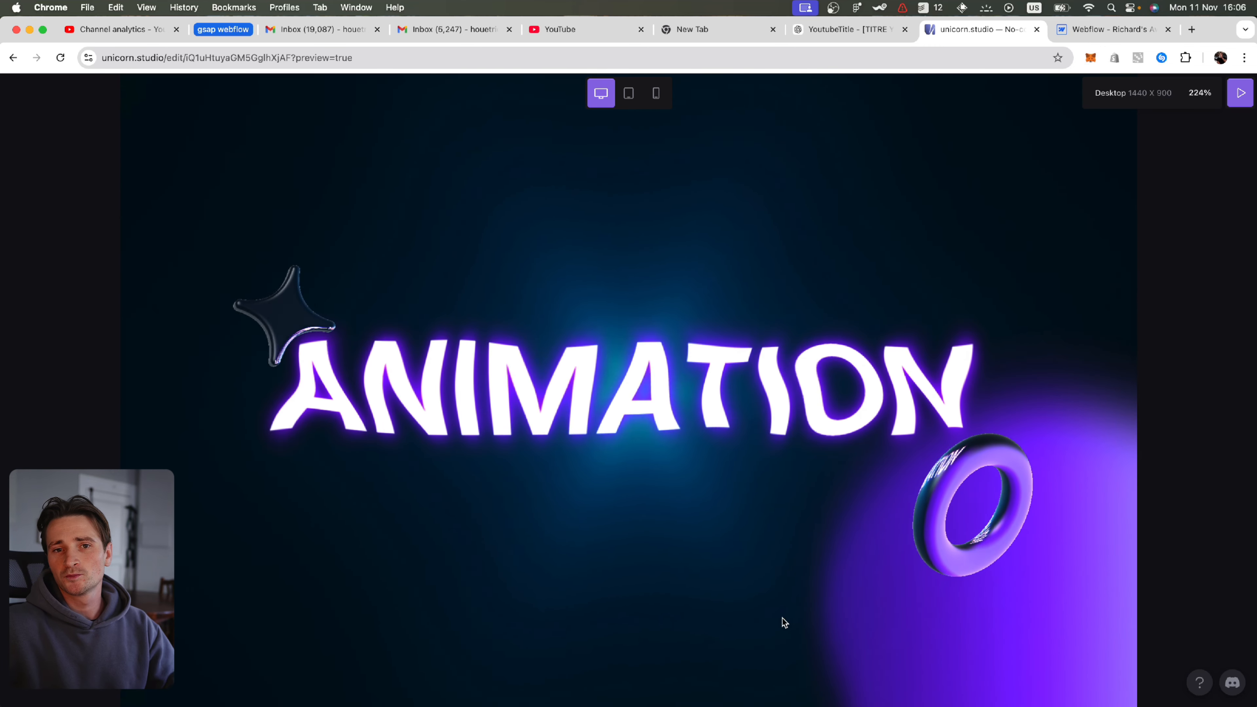
left_click(1241, 93)
left_click(1227, 92)
left_click(981, 174)
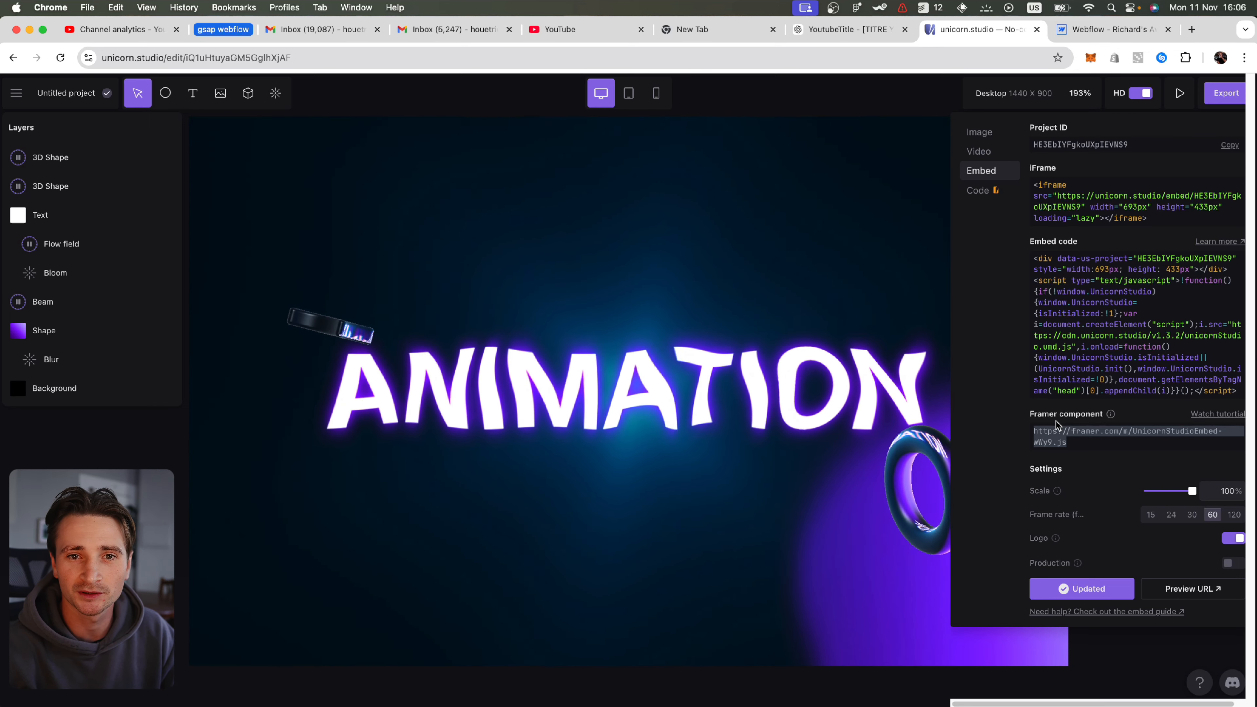
mouse_move(1113, 418)
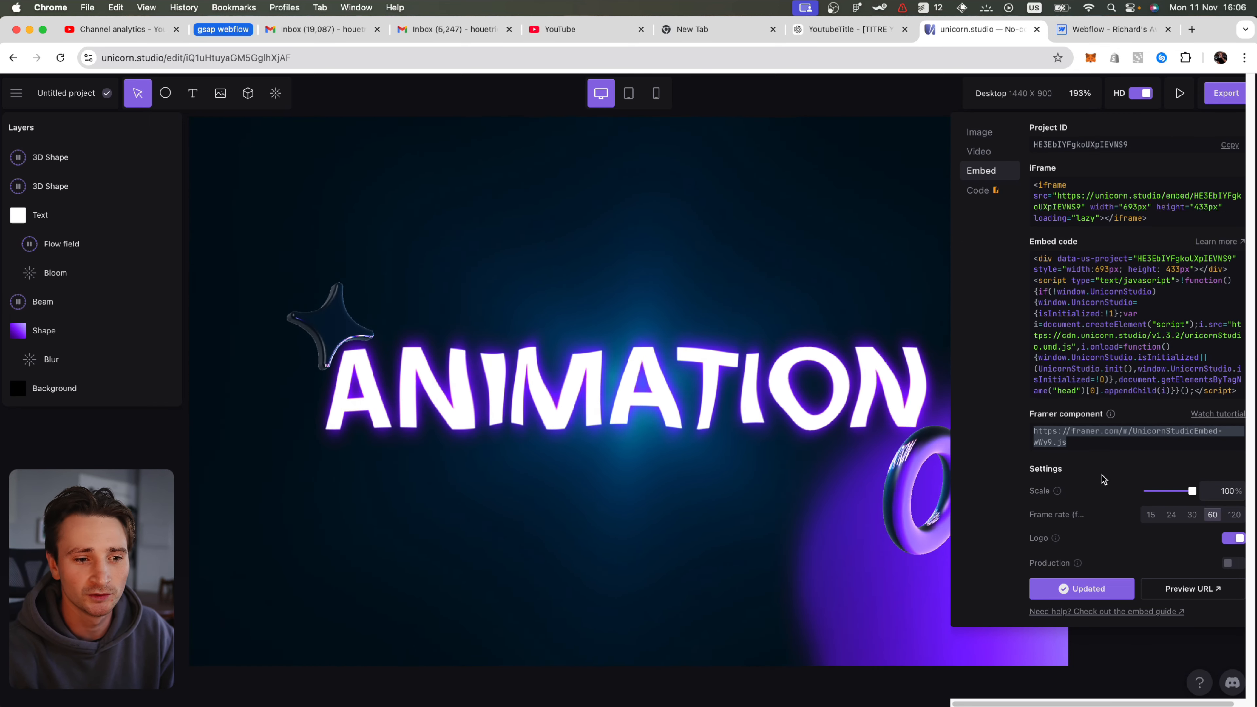
- Open the embed code documentation and copy the v1.3.2 unicornStudio.umd.js script tag meant for the page head
left_click(1216, 242)
scroll(644, 421, "down", 1)
triple_click(575, 485)
key("super+c")
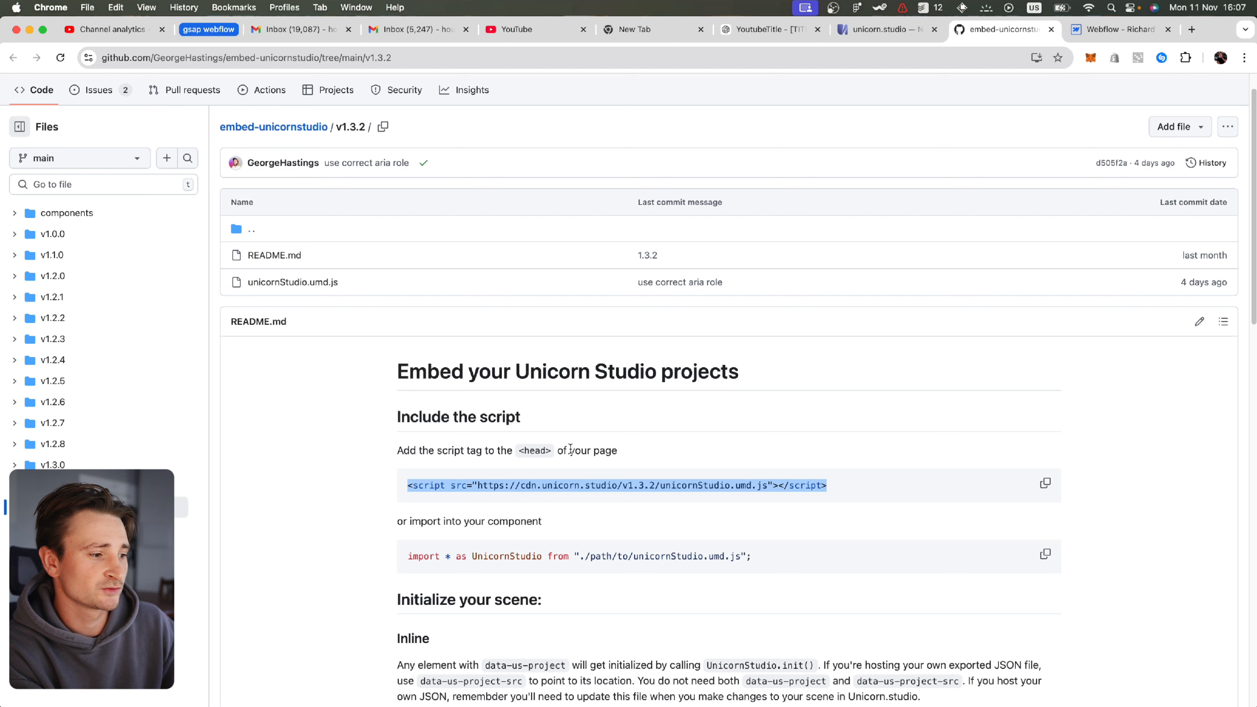
- Switch to Webflow, paste the copied script tag into the Home page's custom code inside the head tag, and save the page settings
left_click(1116, 29)
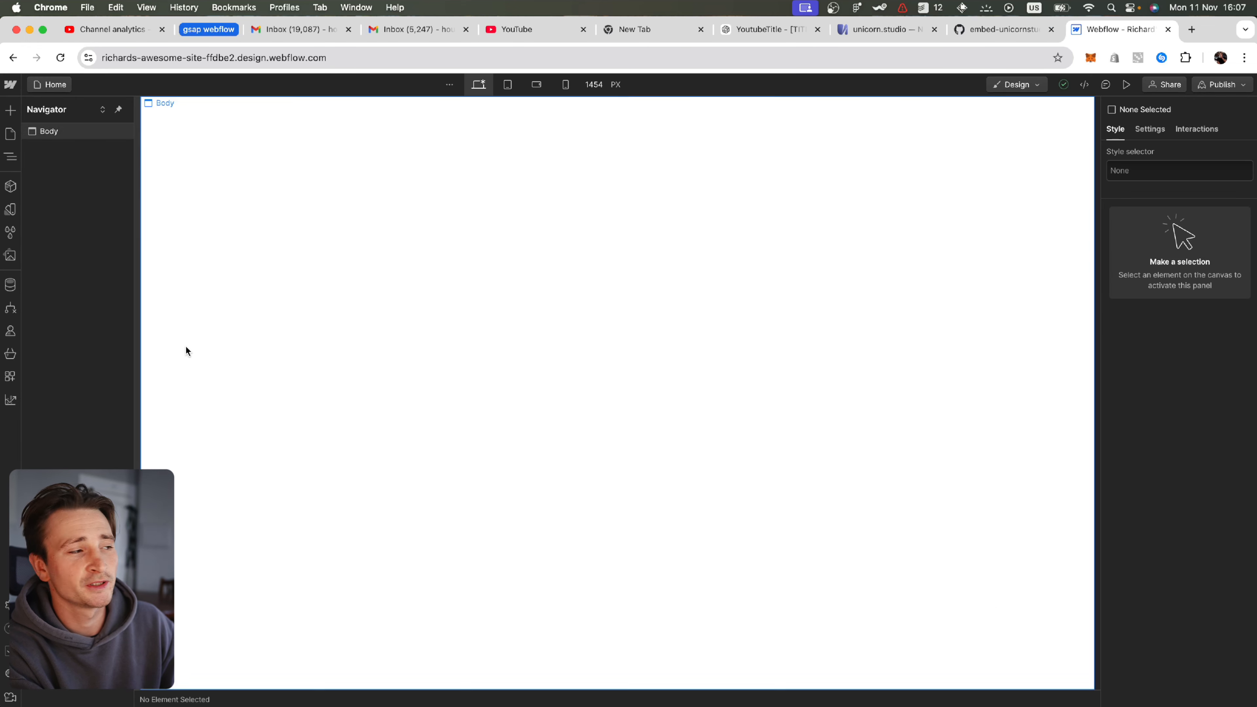
left_click(10, 137)
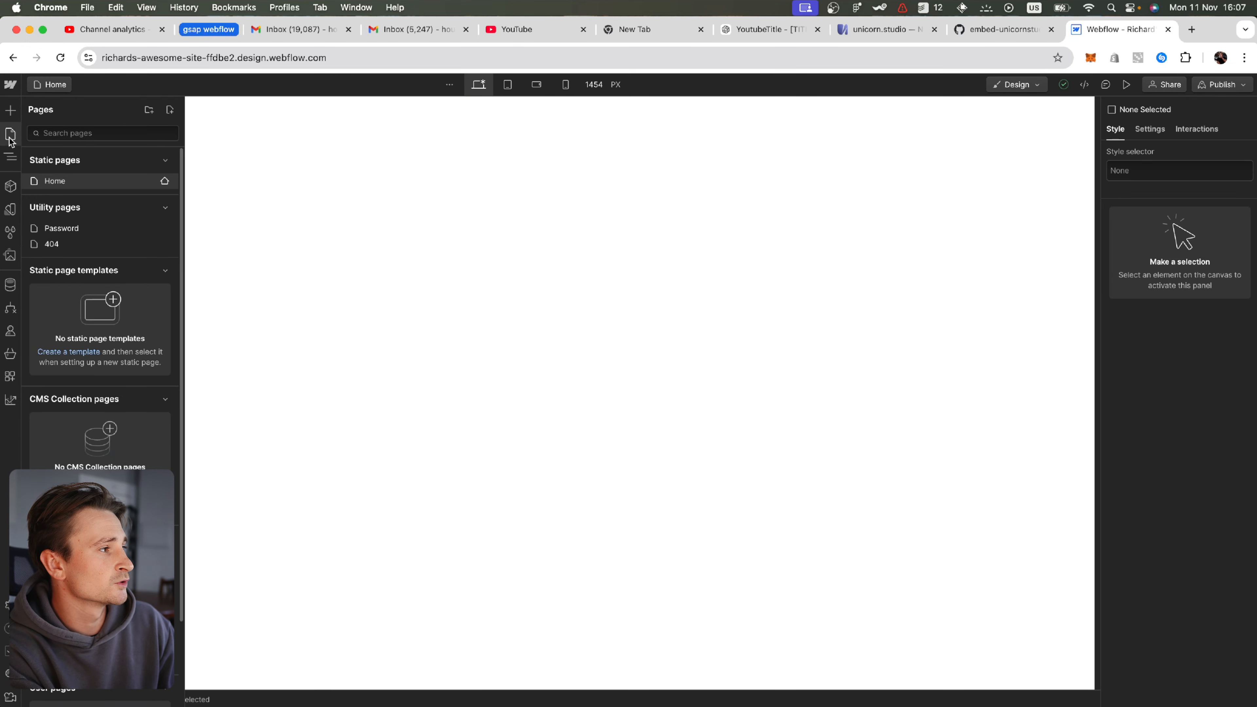
left_click(164, 182)
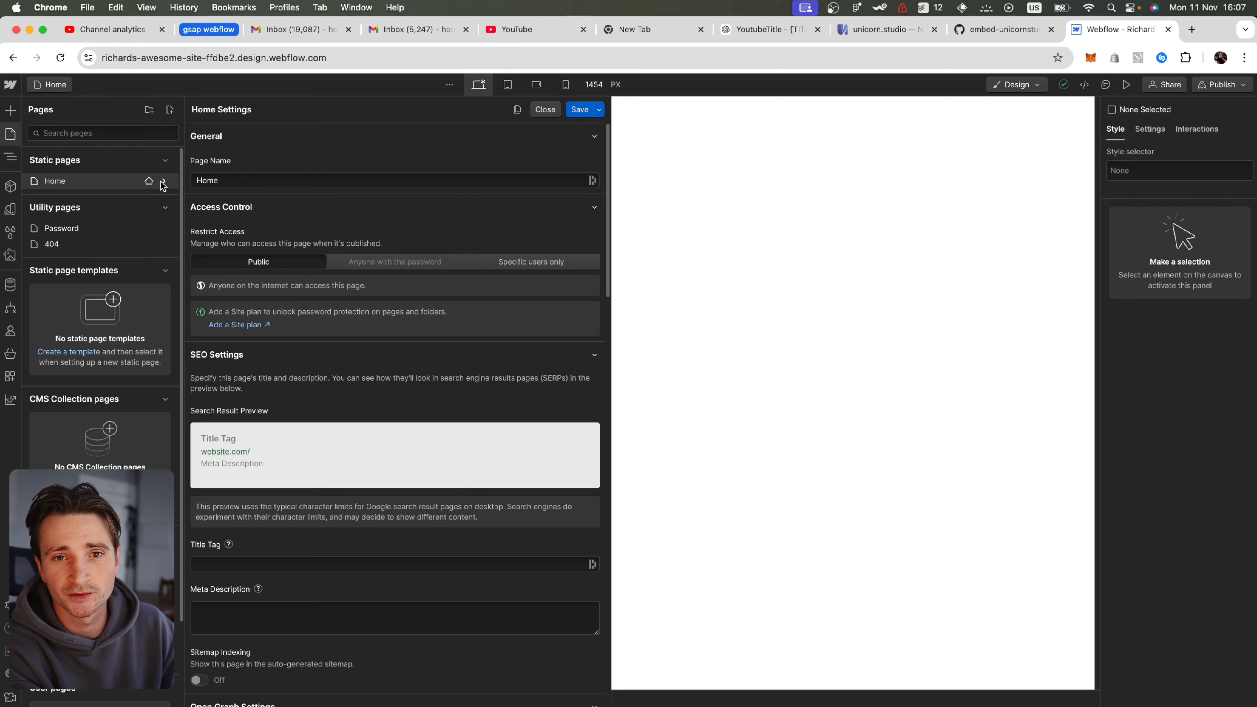
scroll(327, 290, "down", 15)
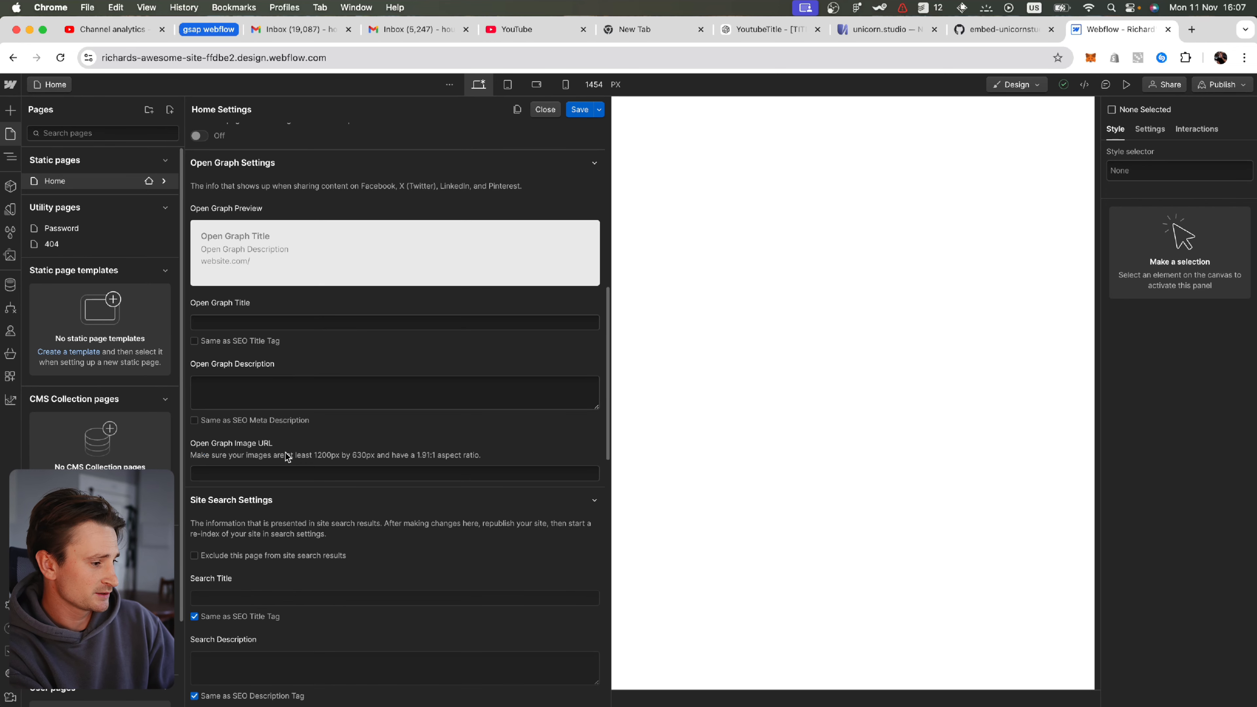
scroll(266, 495, "down", 5)
left_click(286, 472)
key("super+v")
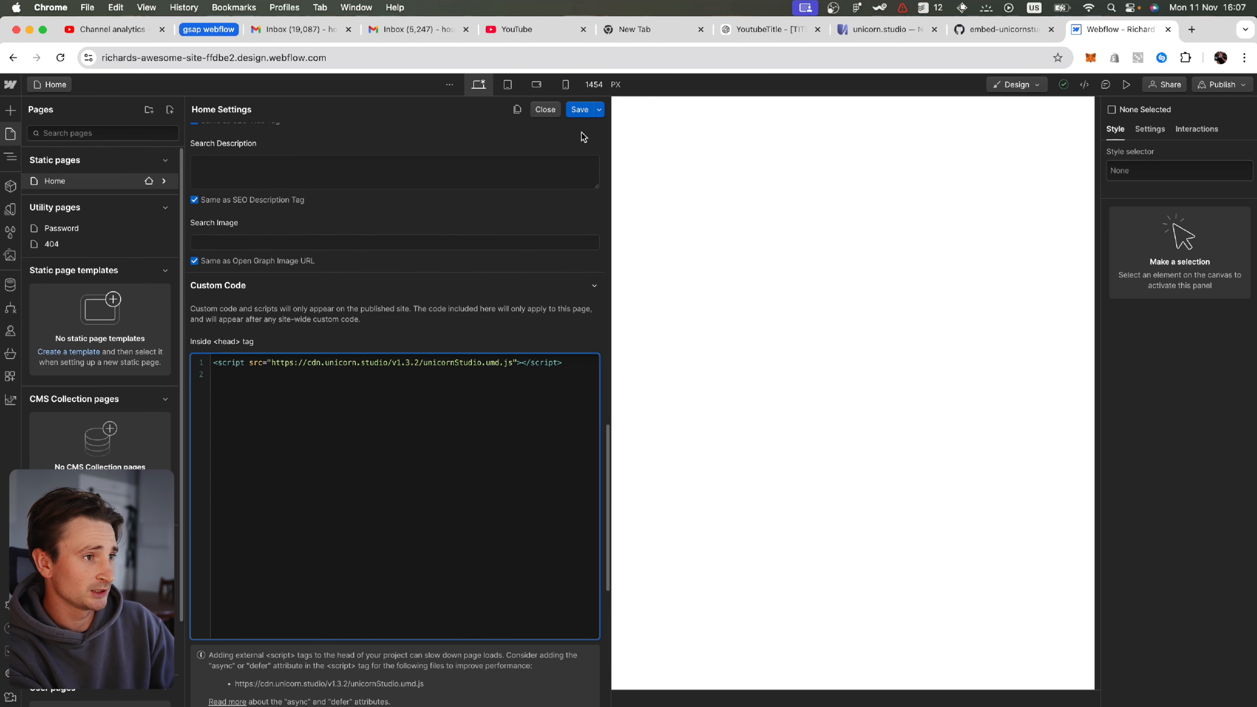
left_click(579, 109)
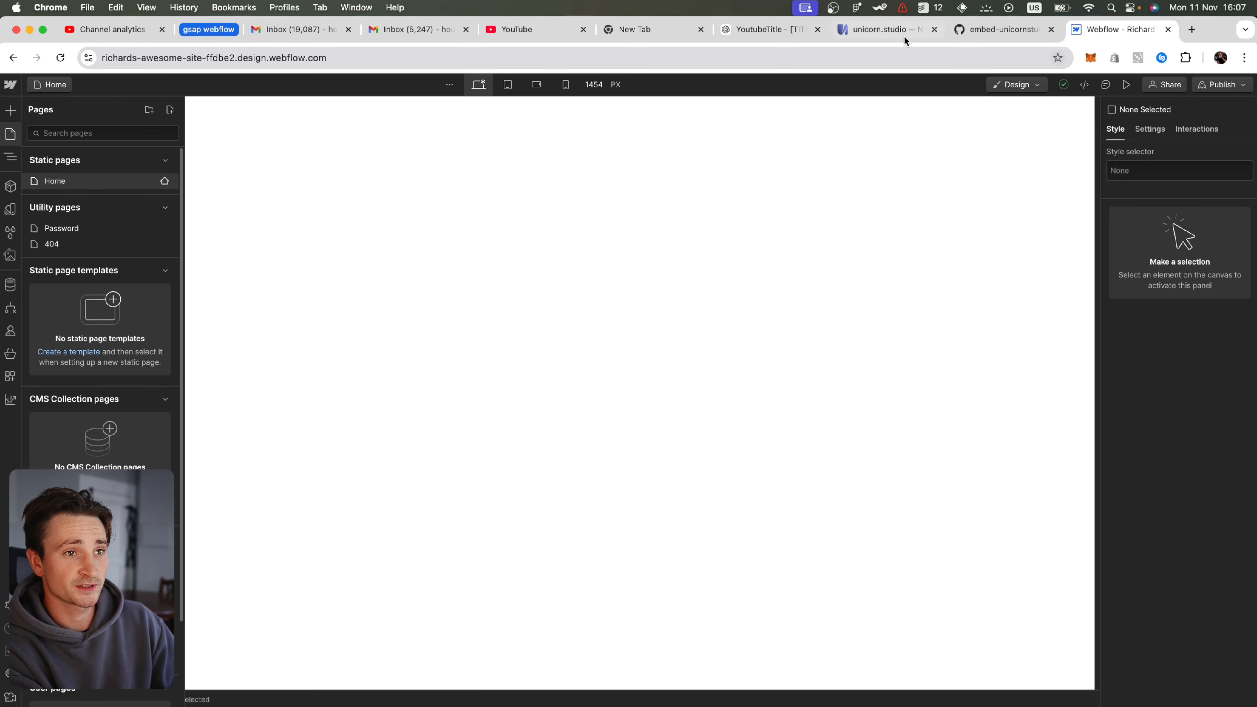